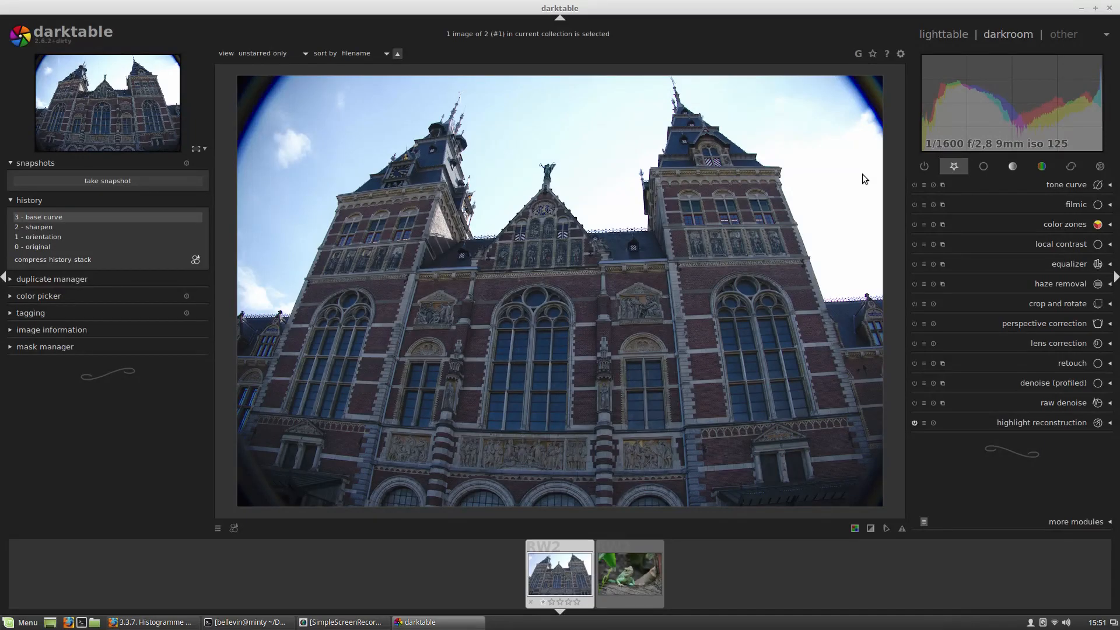
Open the online manual page for the local contrast module, read its usage and mode sections, and return to darktable
click(885, 53)
click(1009, 245)
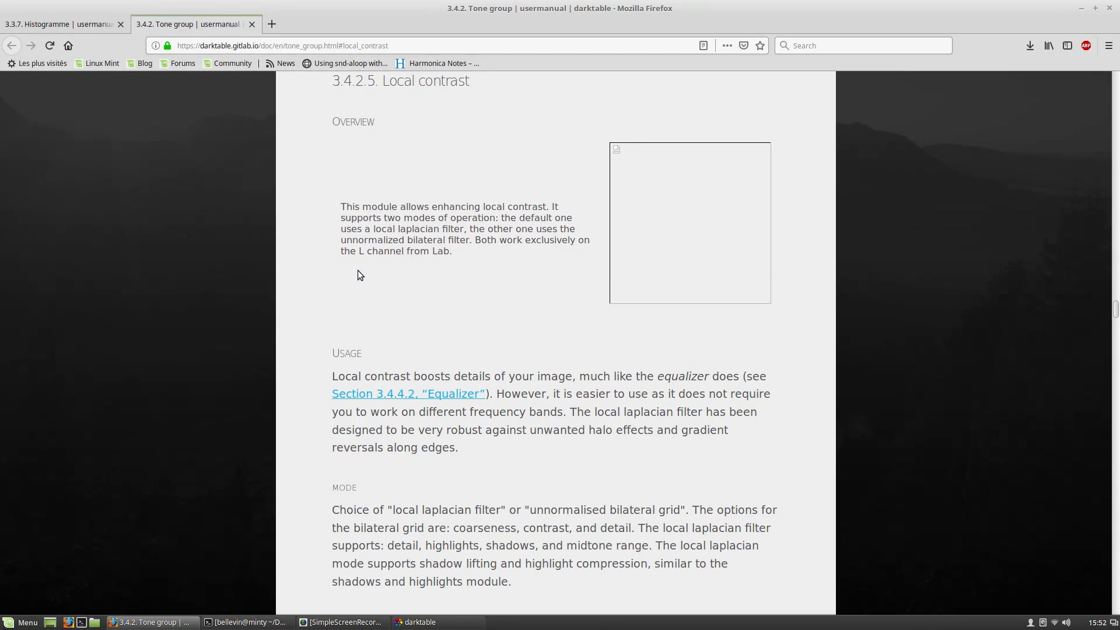
scroll(513, 370, down, 4)
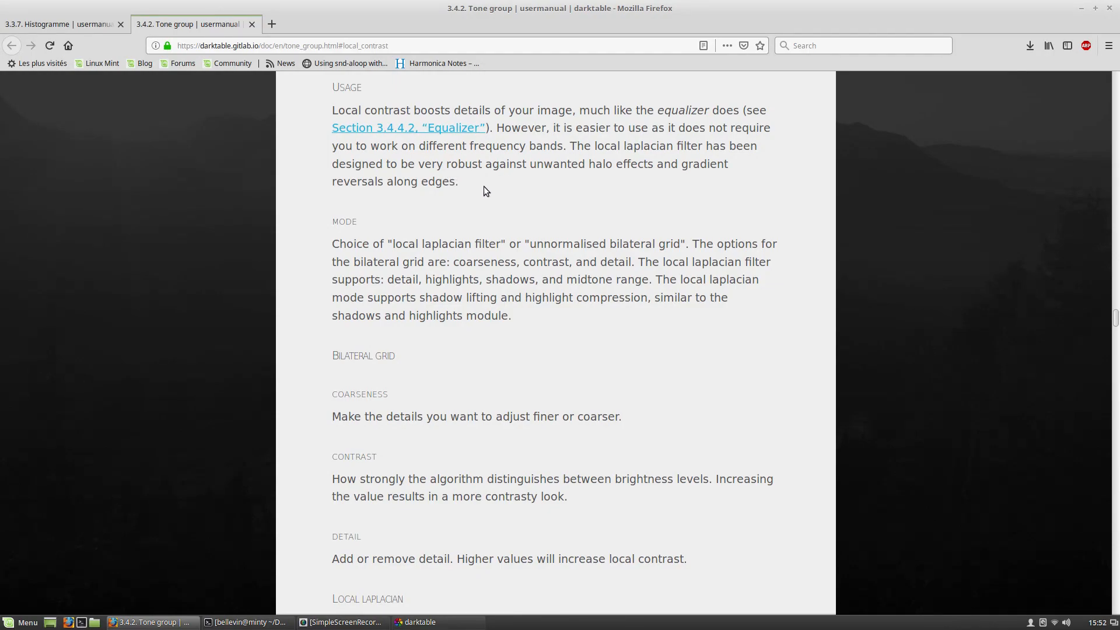
click(455, 619)
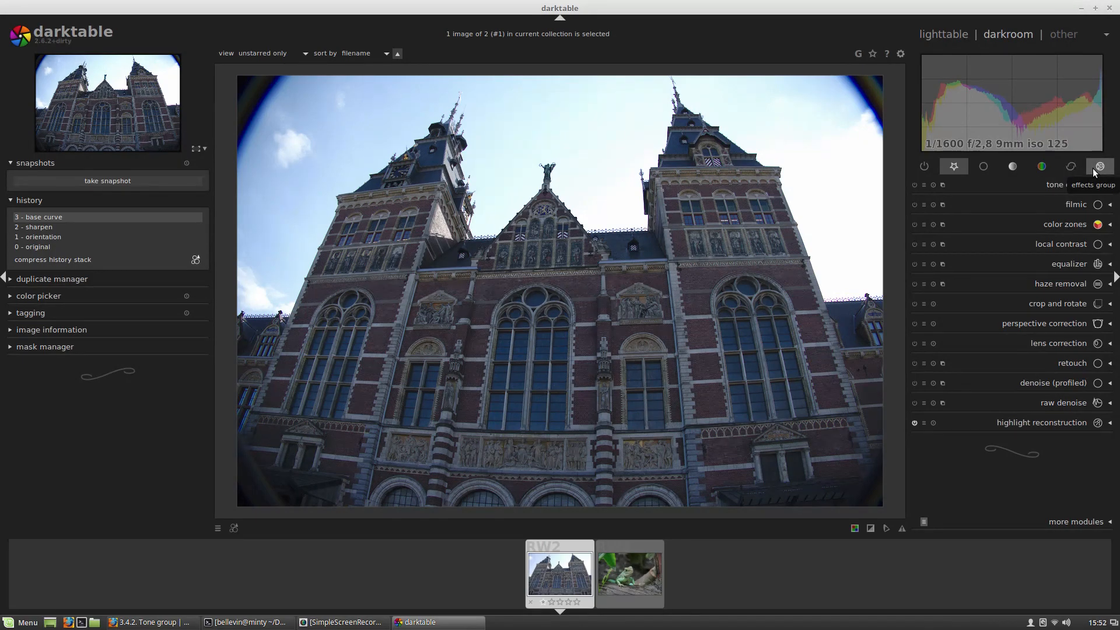
Cycle the chromatic aberrations module through shown, favourite and hidden, and view the available module-set presets without applying one
click(1062, 522)
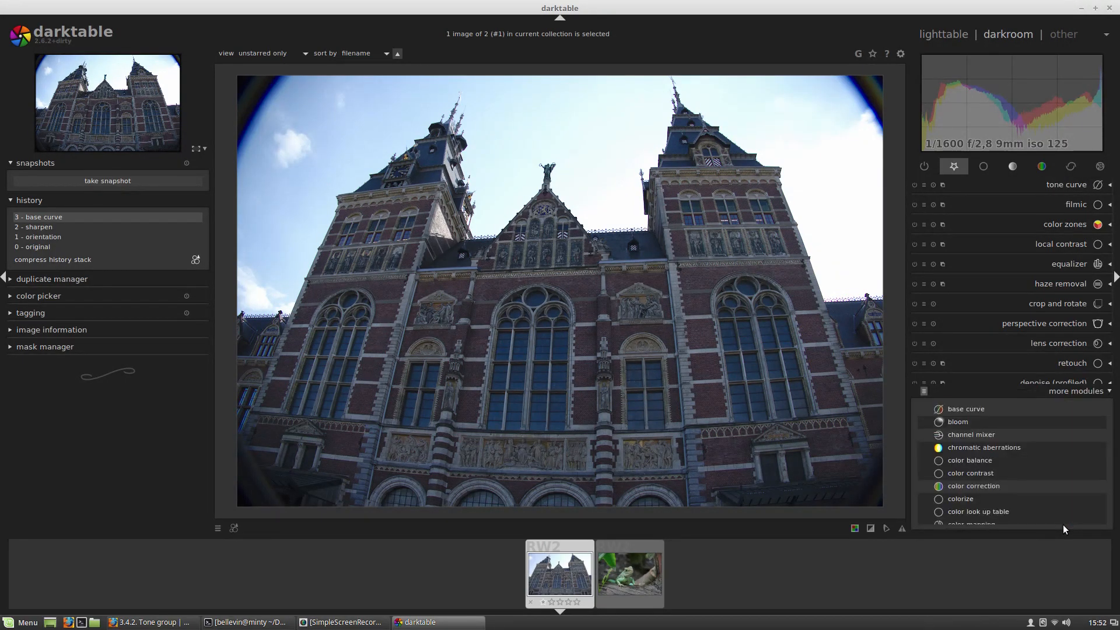
click(1003, 446)
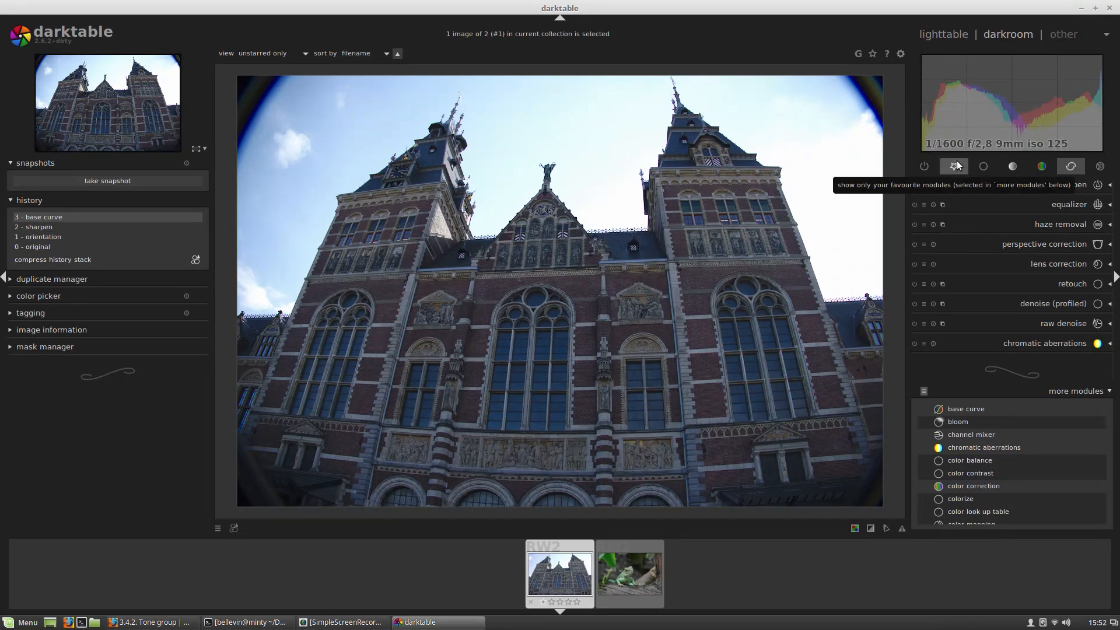
click(1020, 447)
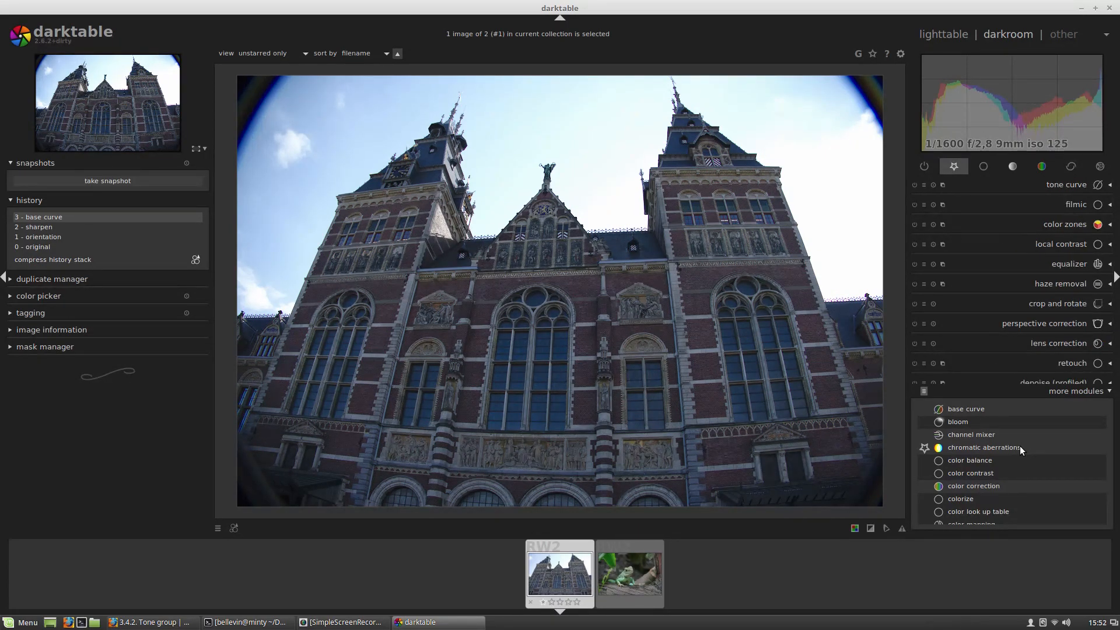
click(1019, 447)
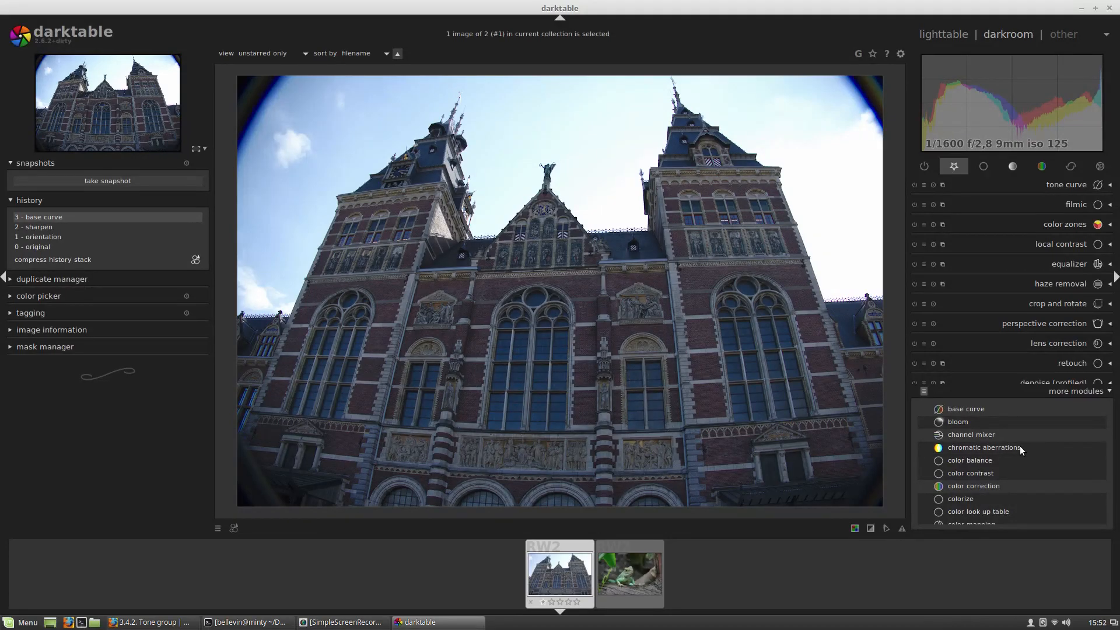
click(1090, 393)
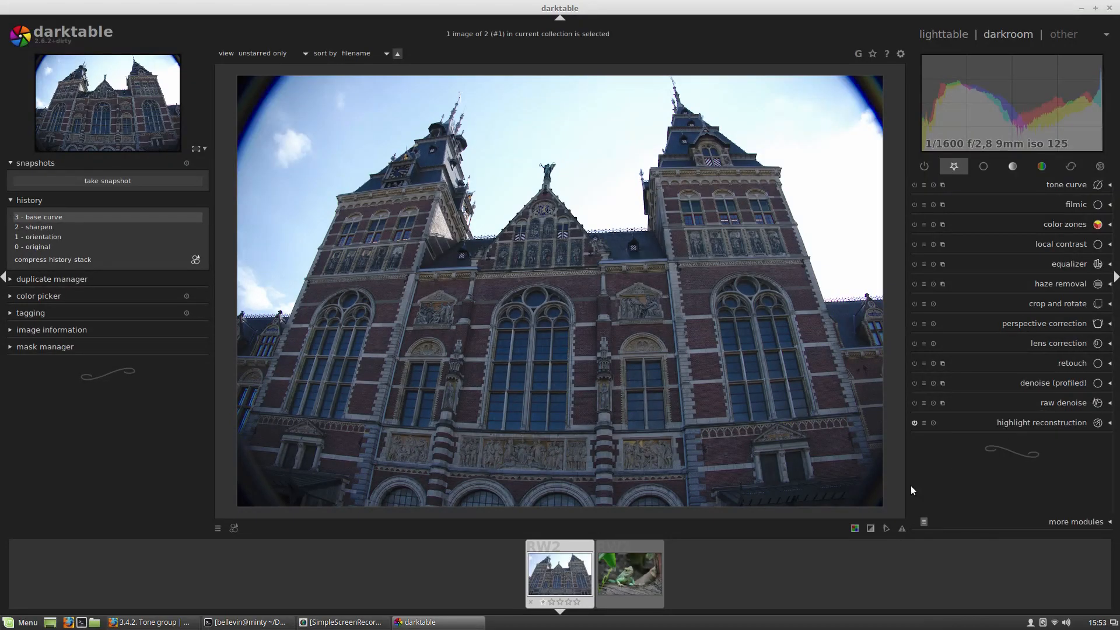
click(923, 522)
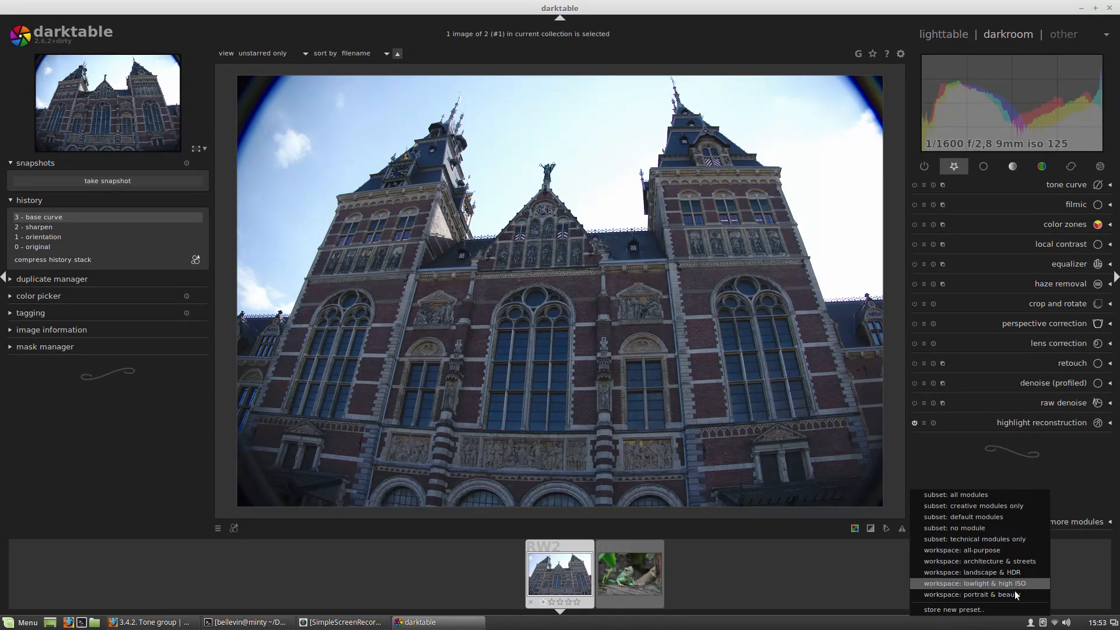
click(1073, 501)
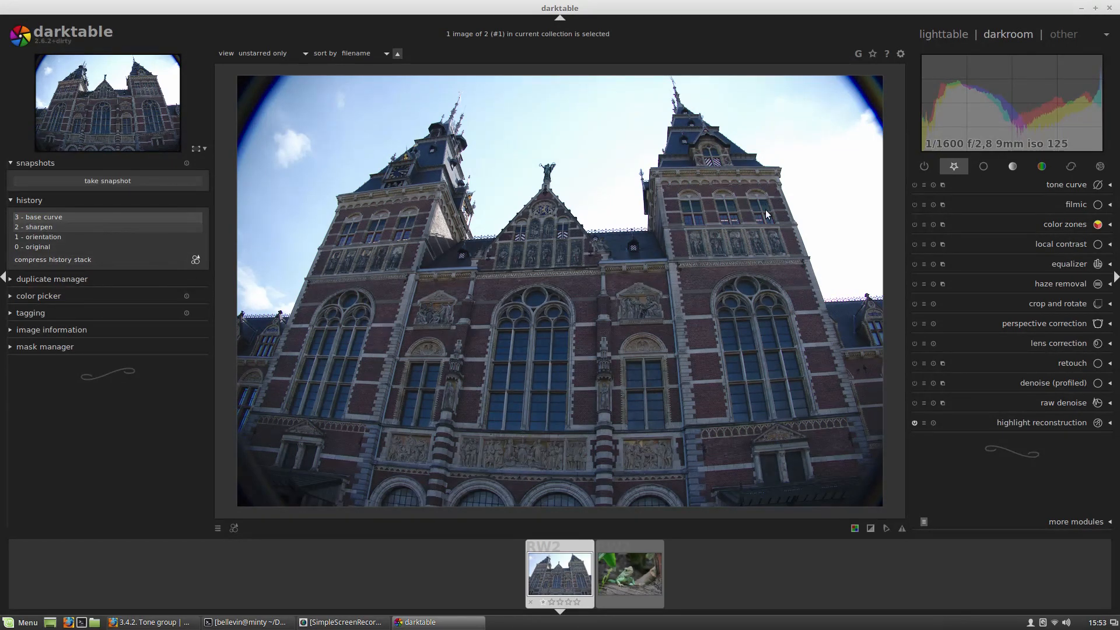
Show only the active modules, turn off the base curve, and view the basic module group
click(925, 165)
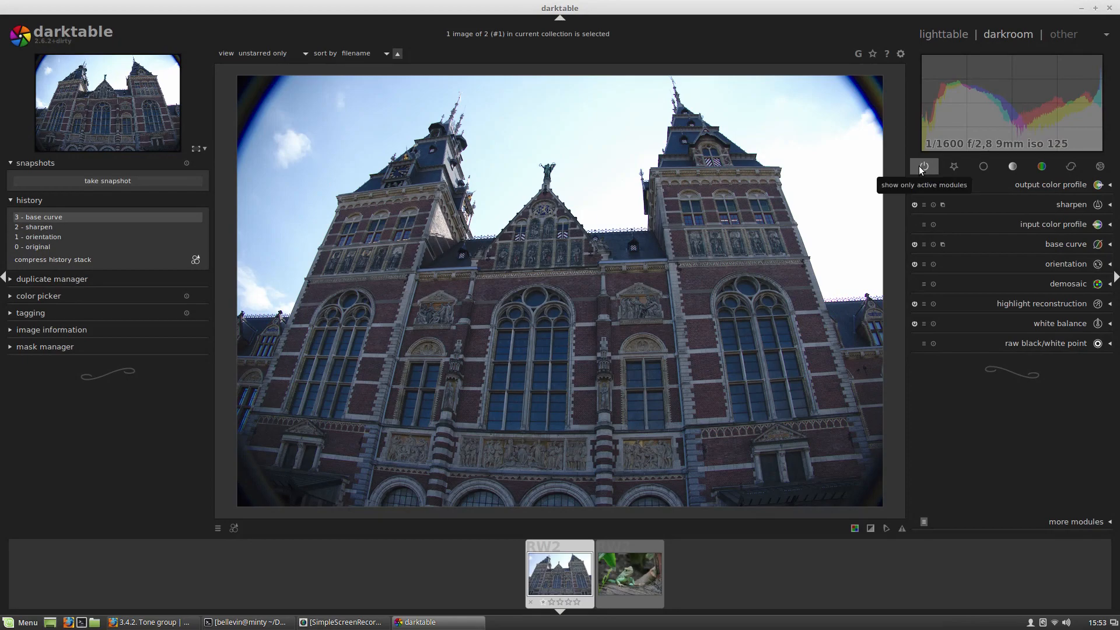
click(914, 245)
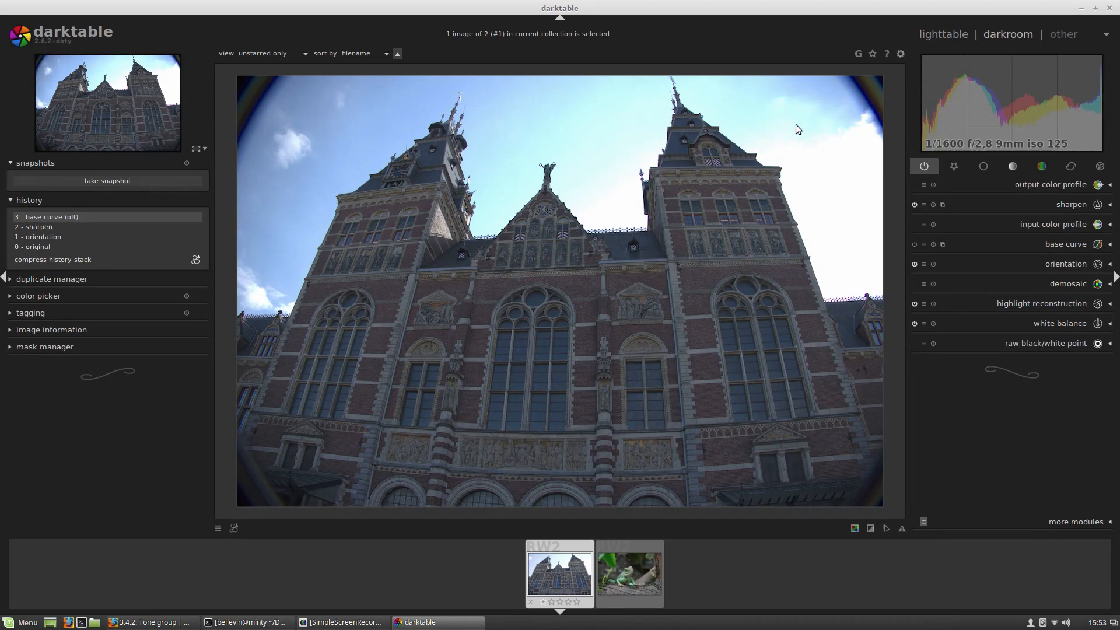
click(982, 167)
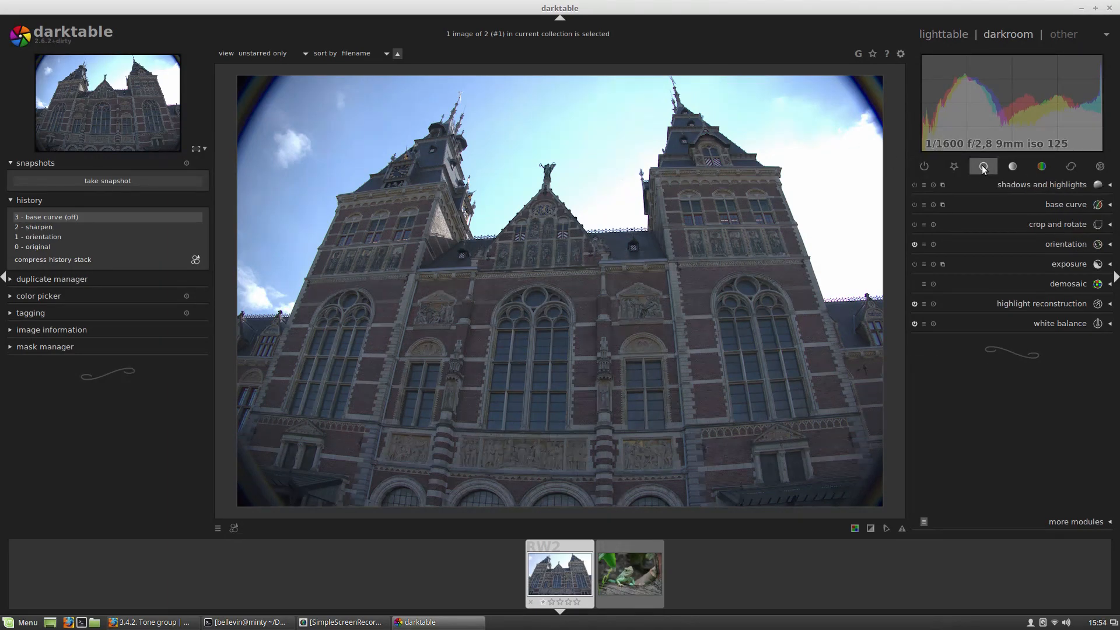
Enable lens correction from the favourite modules with the detected Panasonic DMC-FZ1000 camera and lens profile
click(954, 167)
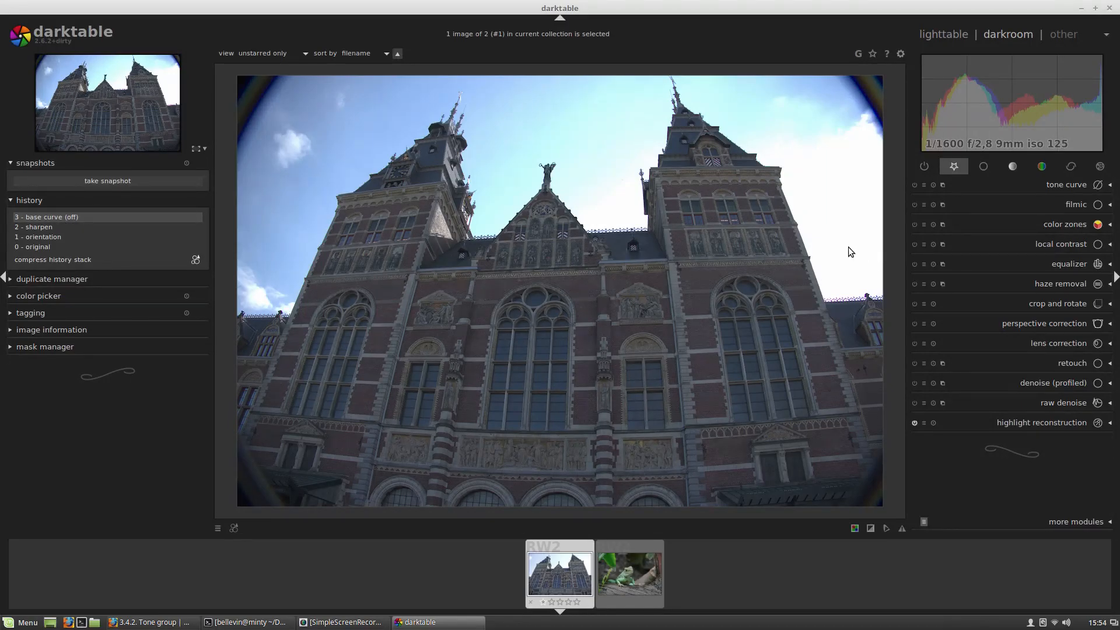
click(1009, 343)
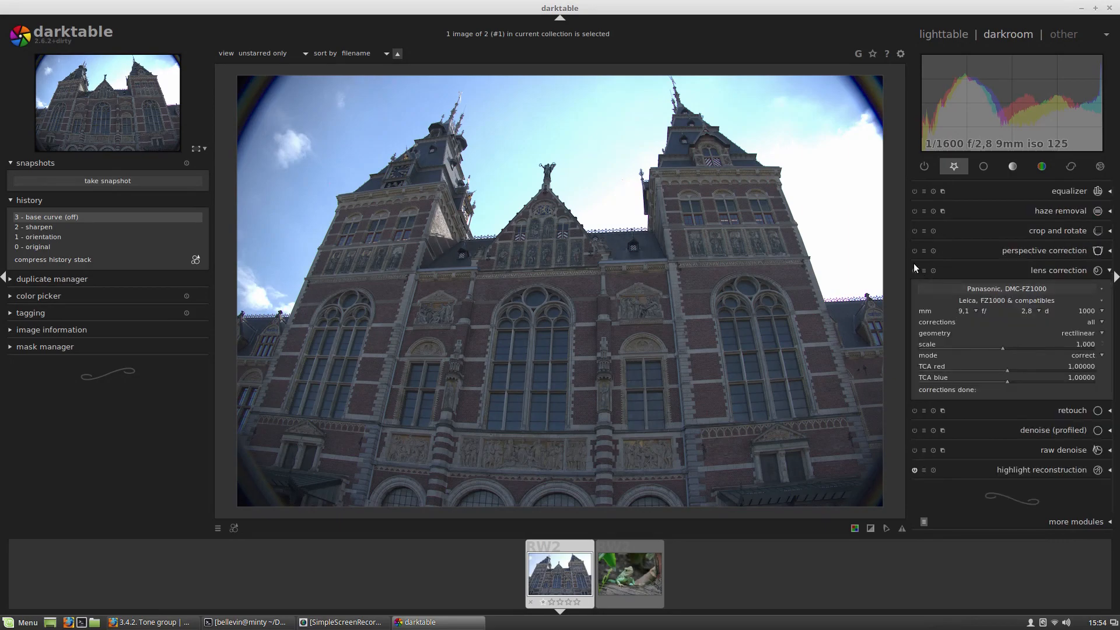
click(914, 269)
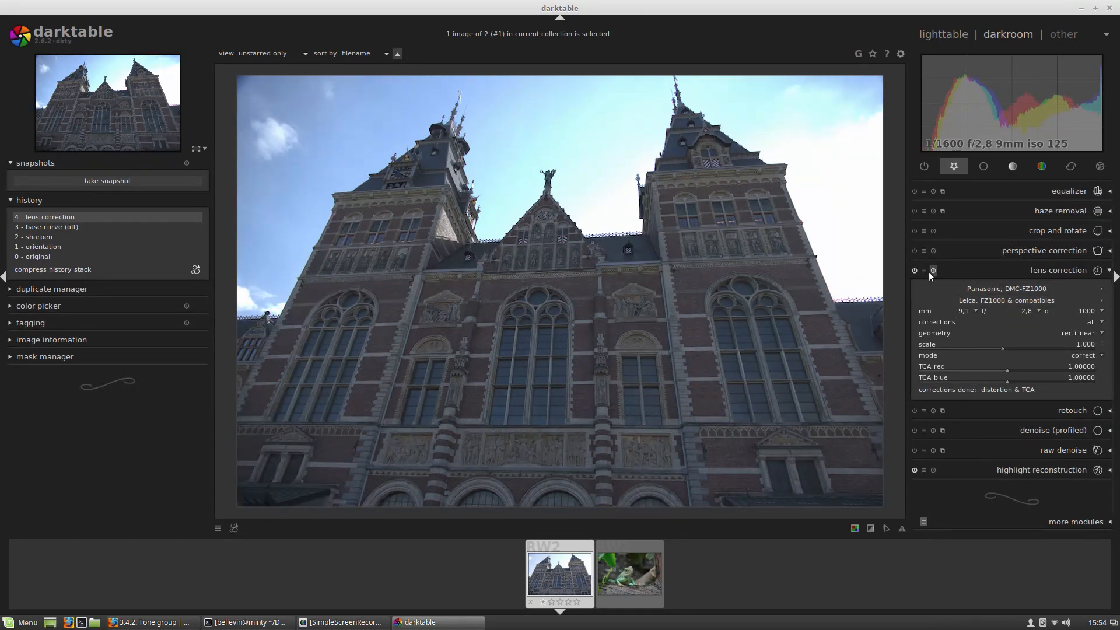
click(1040, 274)
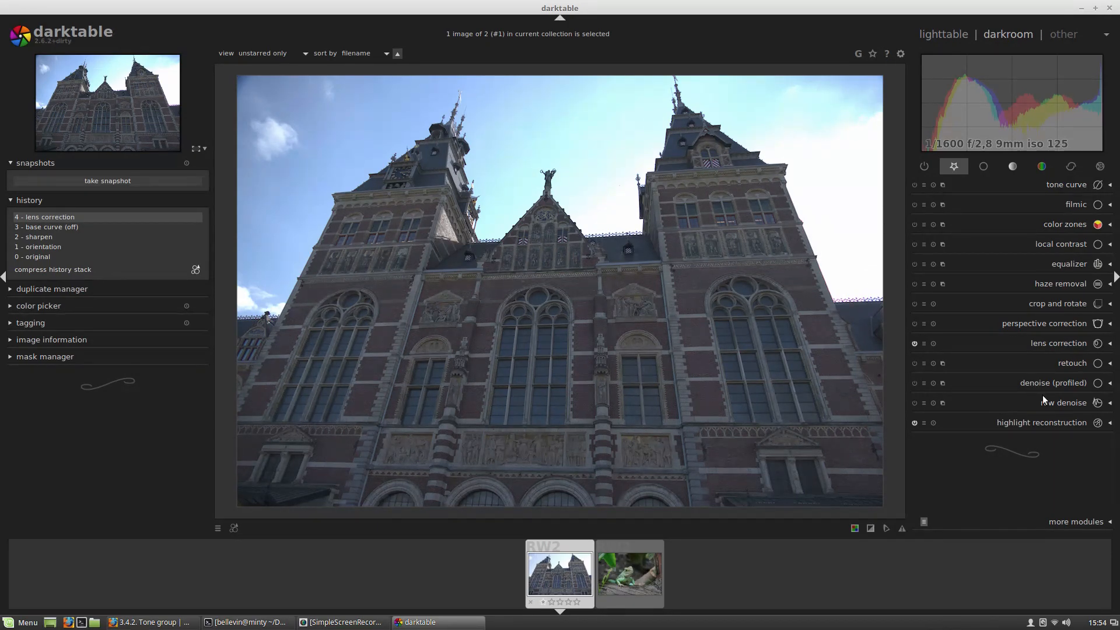
Set the highlight reconstruction method to reconstruct in LCh
click(1037, 426)
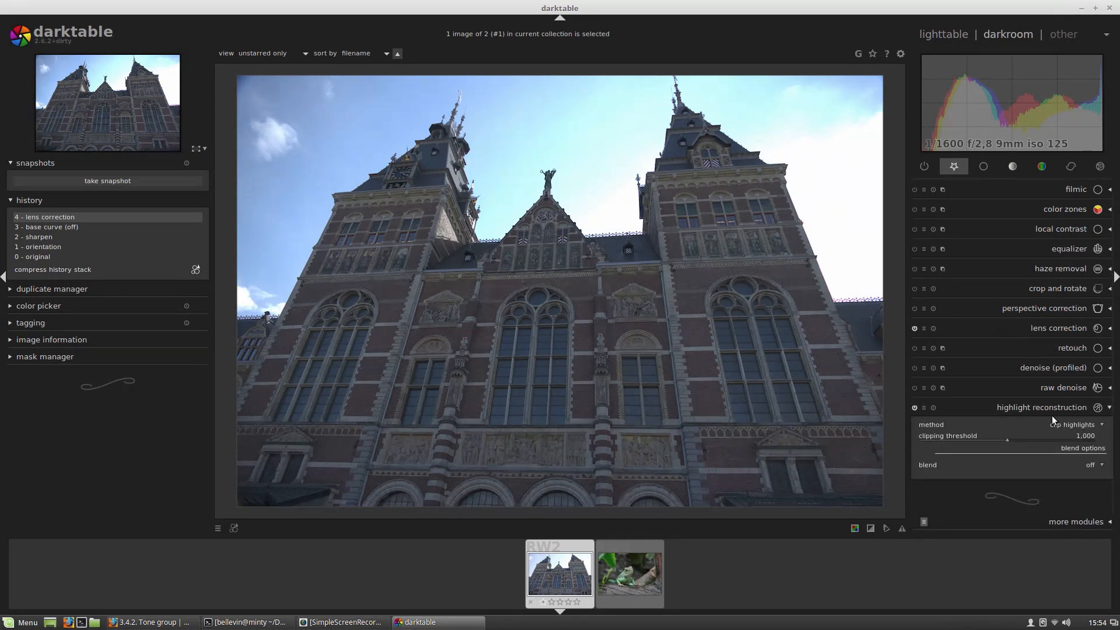
scroll(1071, 425, down, 1)
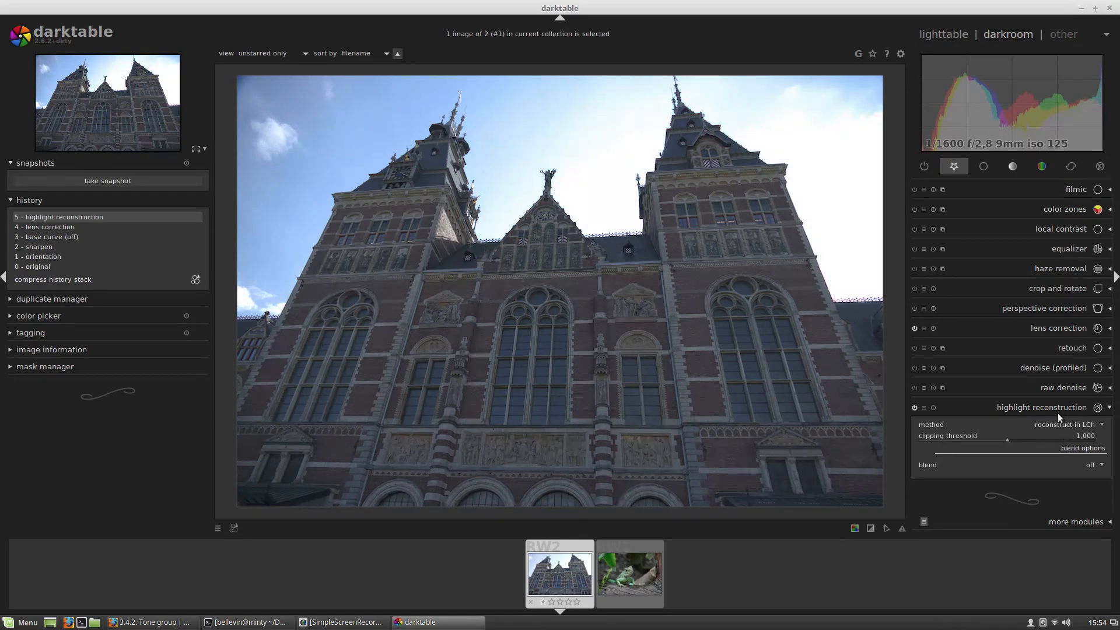
Lower the exposure of the building photo to -0.74 EV with the exposure module in manual mode
click(983, 166)
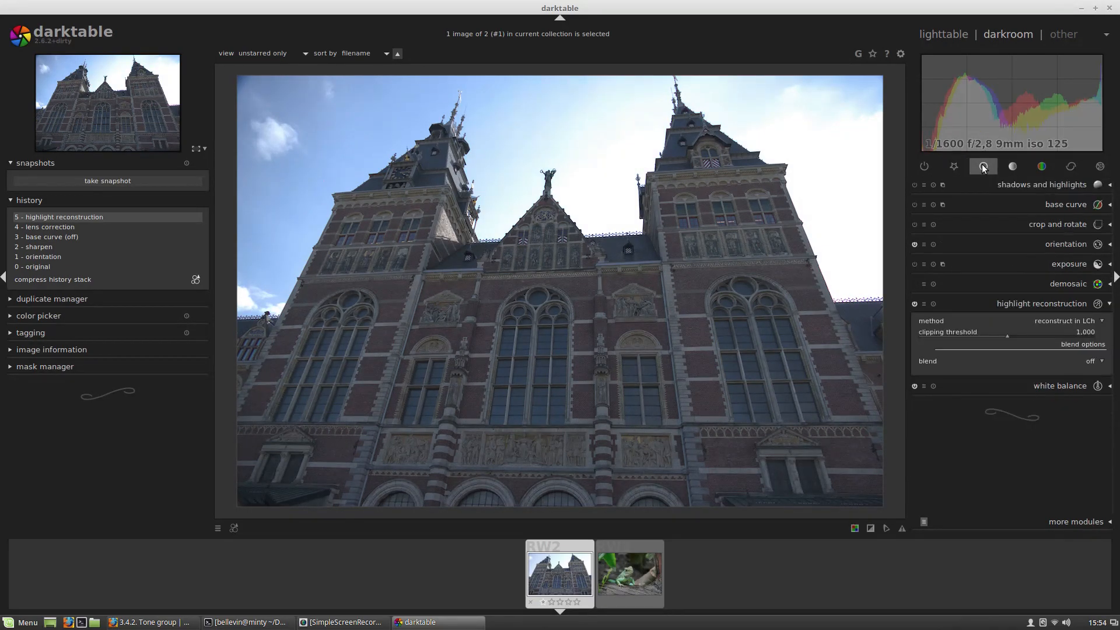
click(1060, 264)
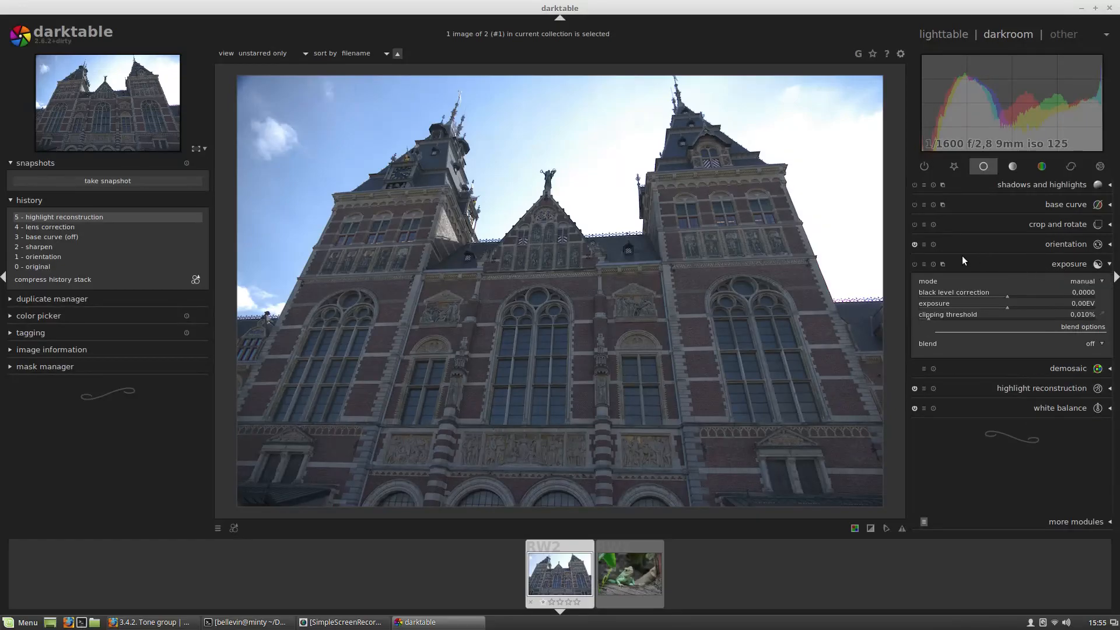
click(992, 303)
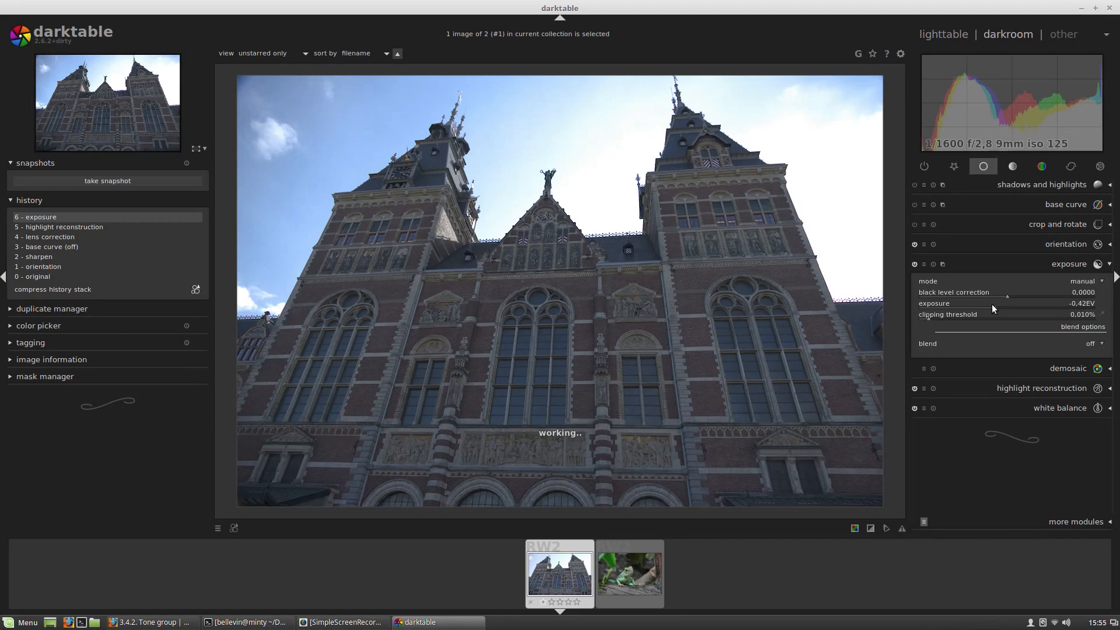
scroll(992, 304, down, 9)
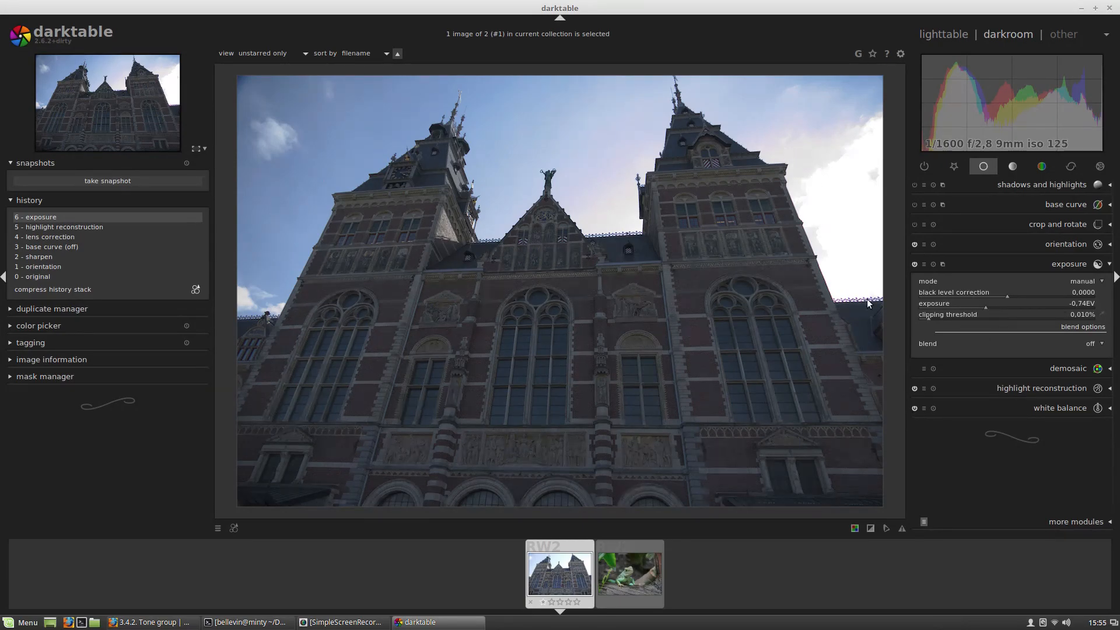
Compare the sky with highlight reconstruction off and on, and with the clip highlights and reconstruct in LCh methods
click(915, 387)
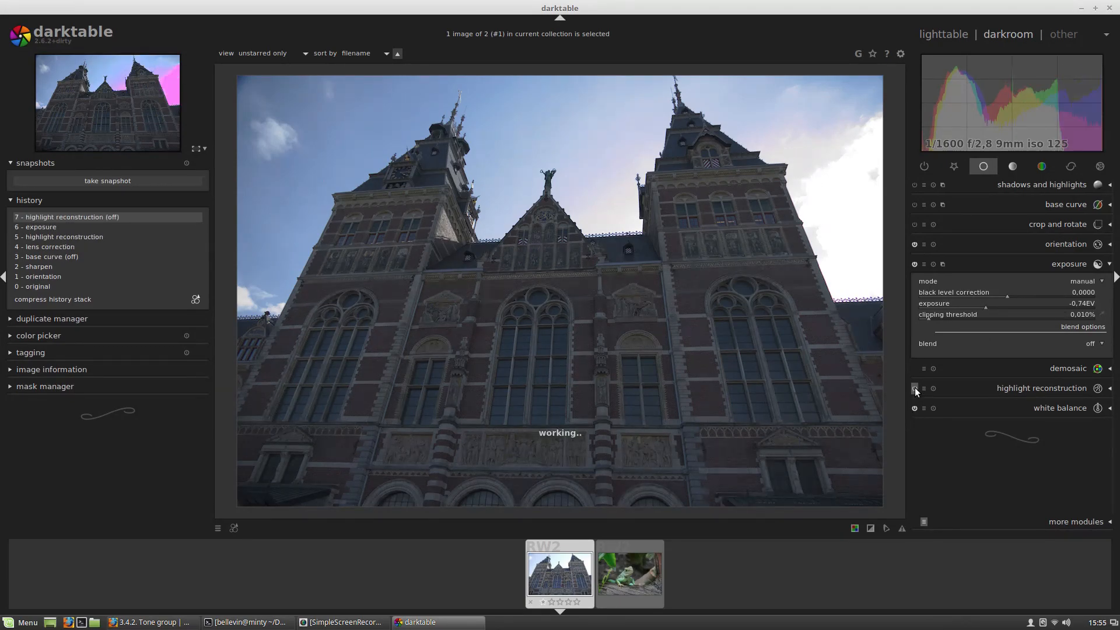
click(915, 388)
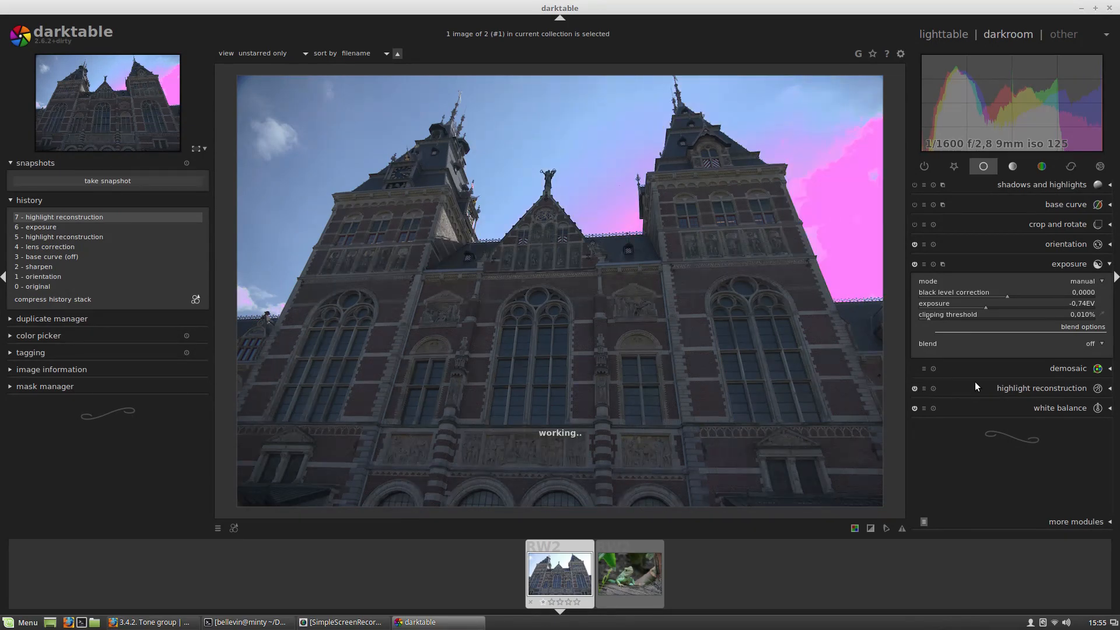
click(988, 388)
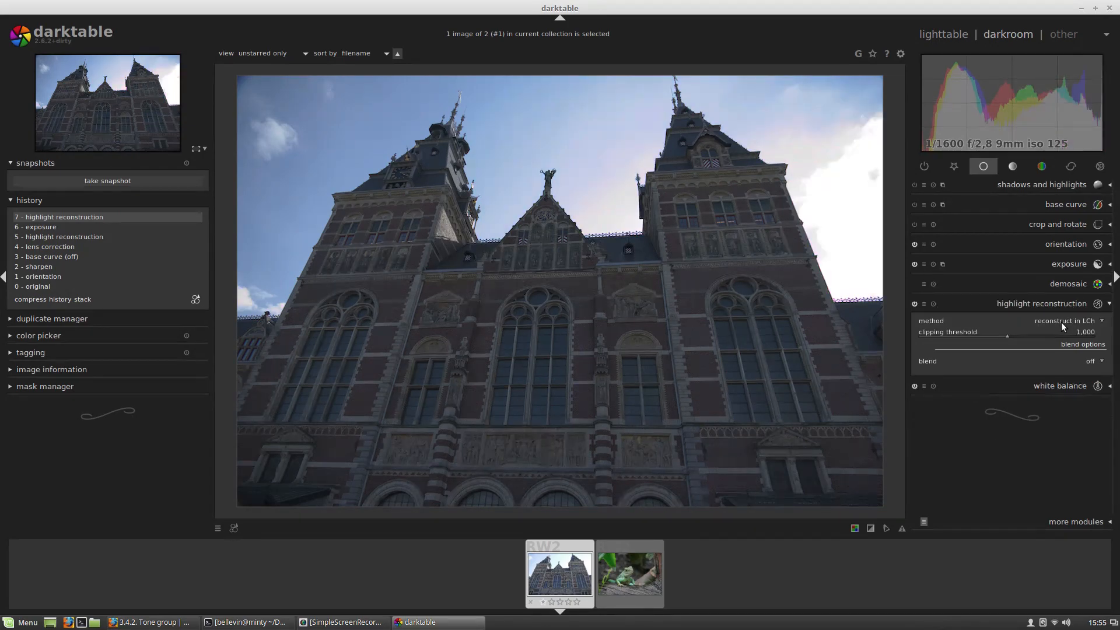
scroll(1062, 322, up, 1)
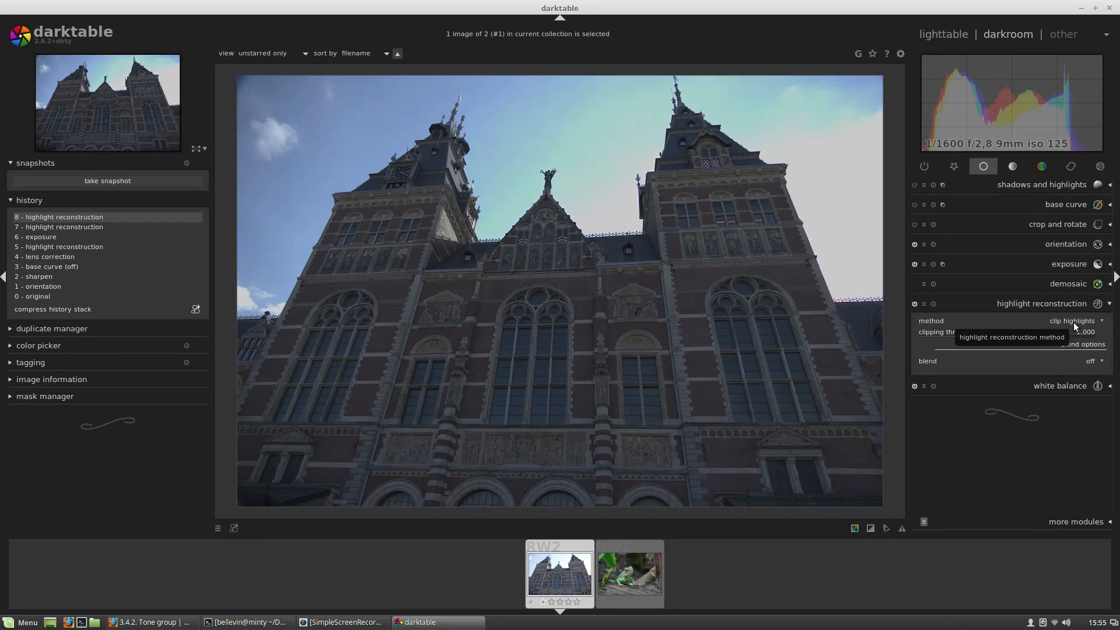
scroll(1073, 321, down, 1)
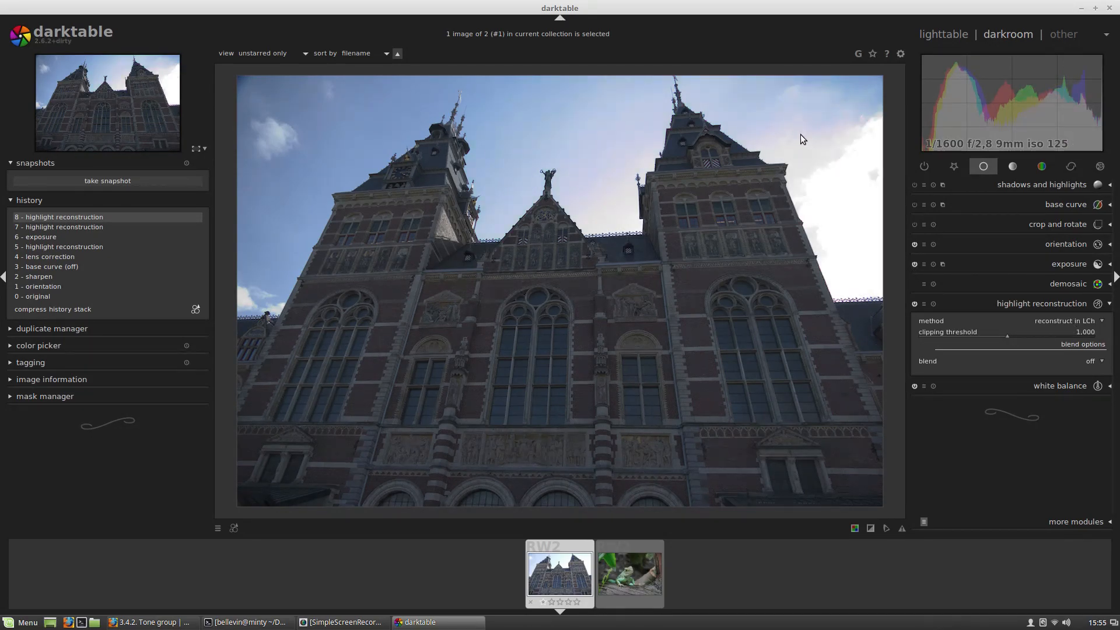
click(1019, 303)
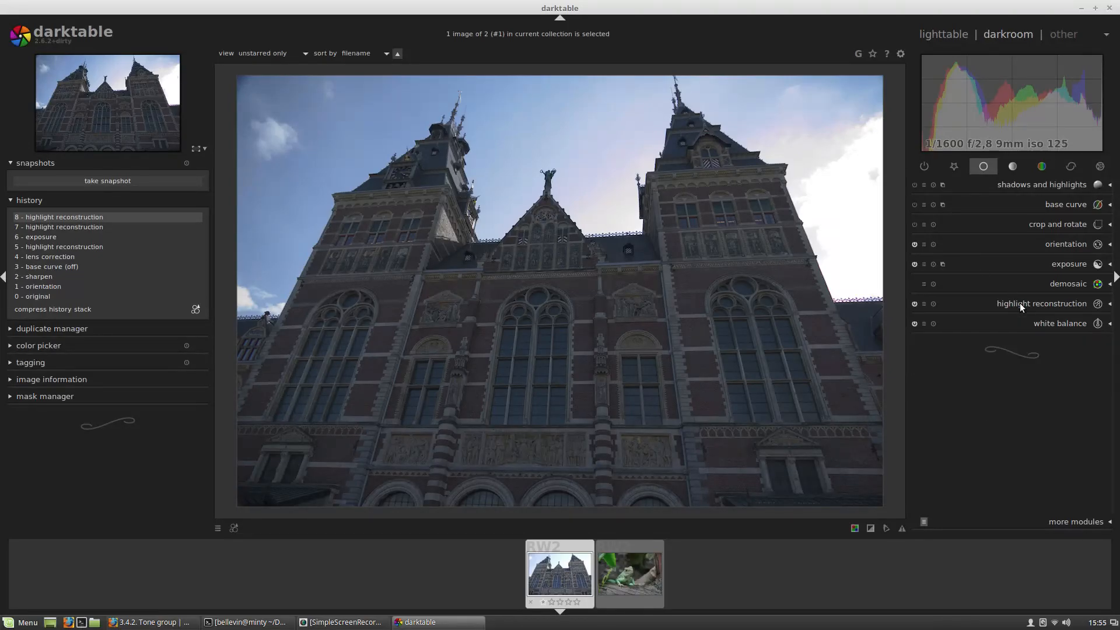
Set the exposure module's exposure to -0.40 EV
click(1037, 263)
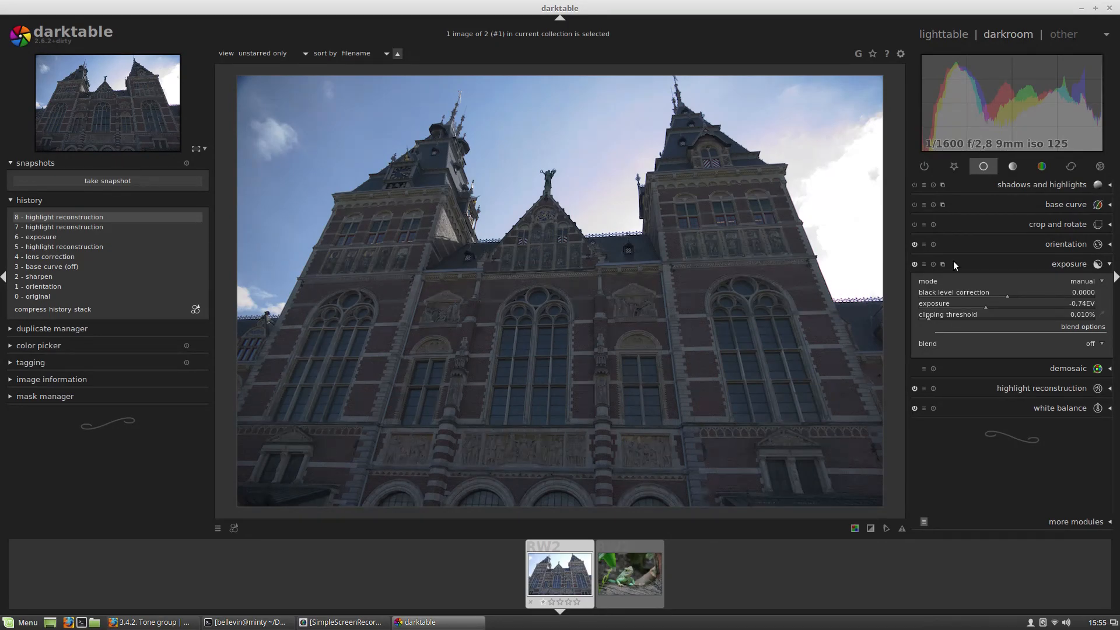
scroll(985, 302, up, 17)
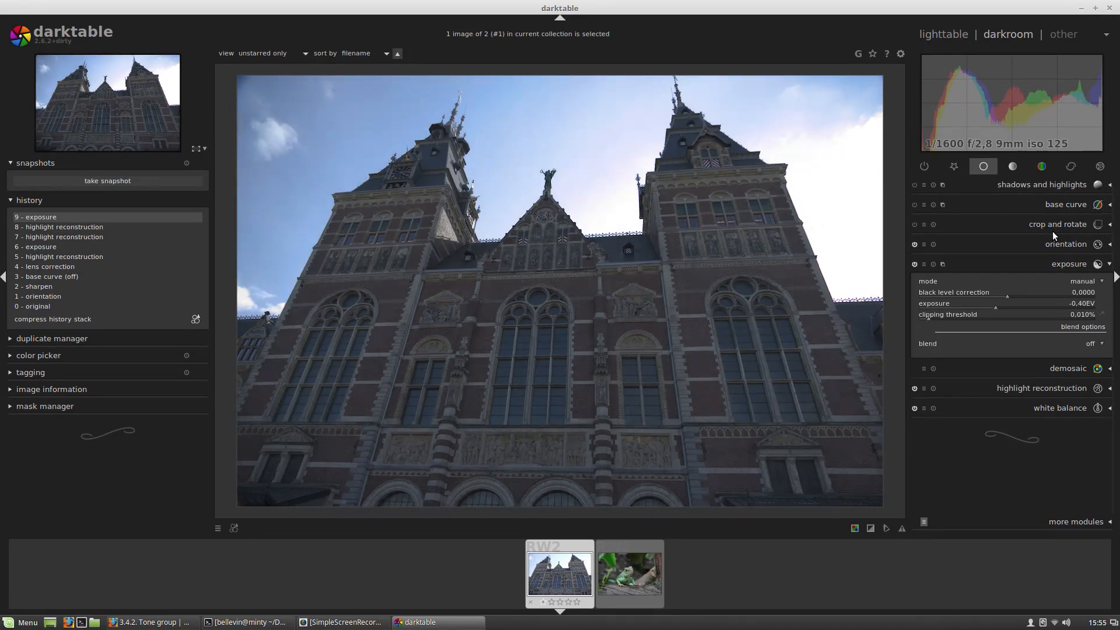
click(1034, 266)
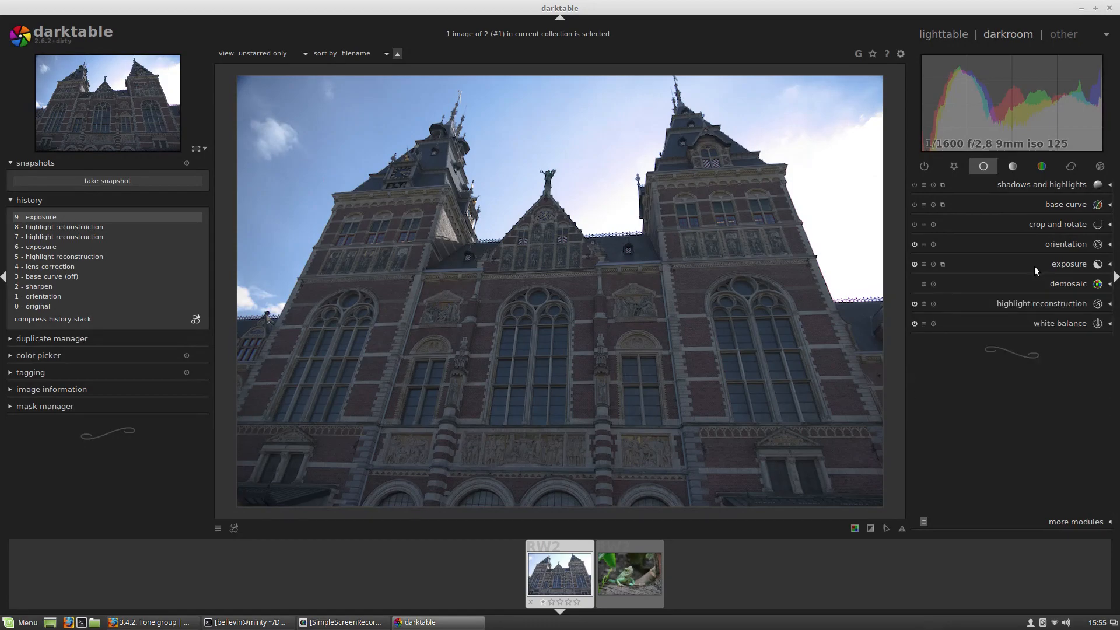
Apply the filmic module to the building photo and auto-tune its levels from the whole image
click(953, 167)
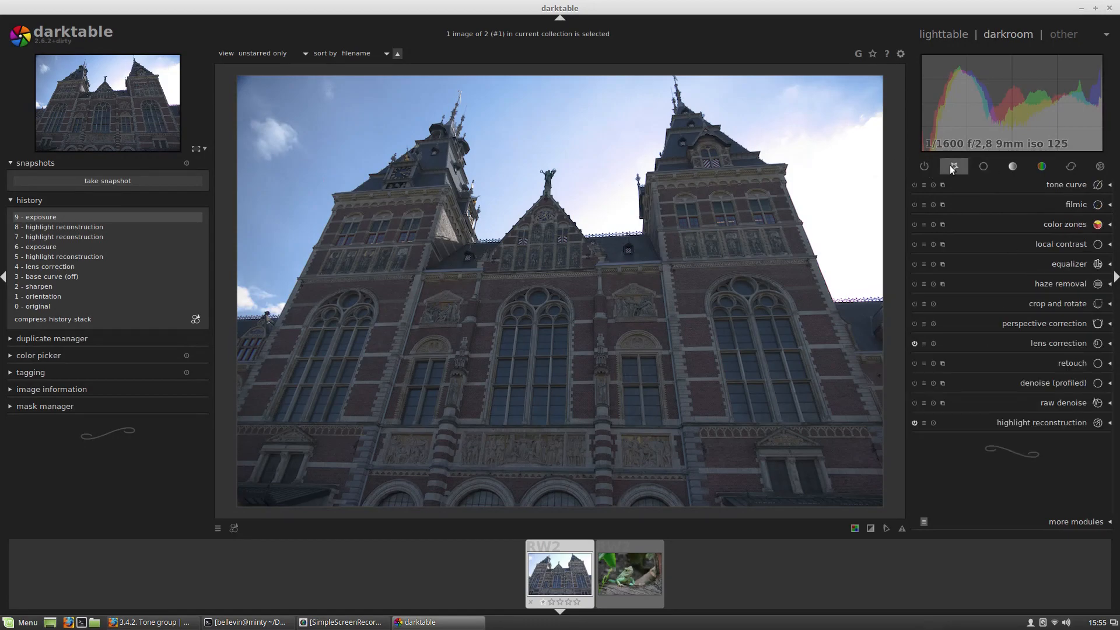
click(1059, 204)
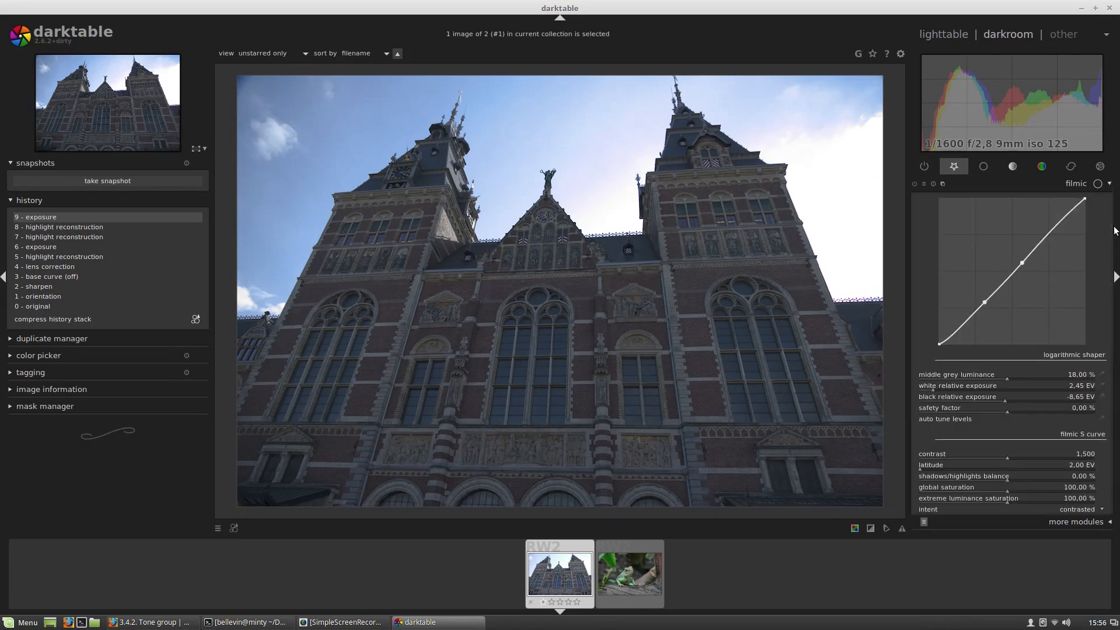
scroll(1114, 243, down, 2)
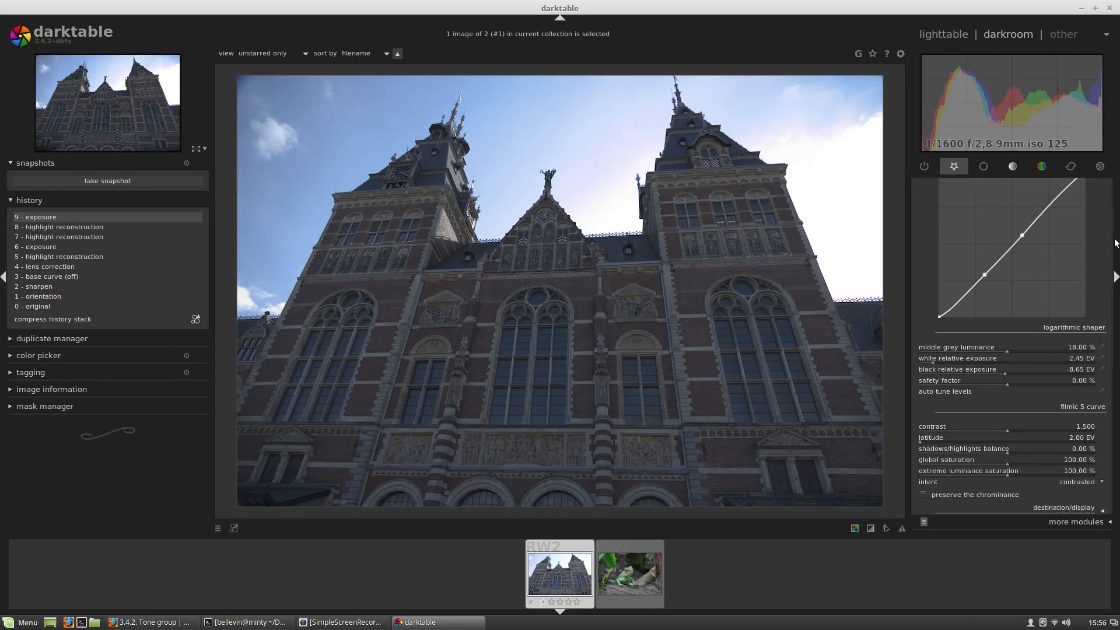
click(1103, 393)
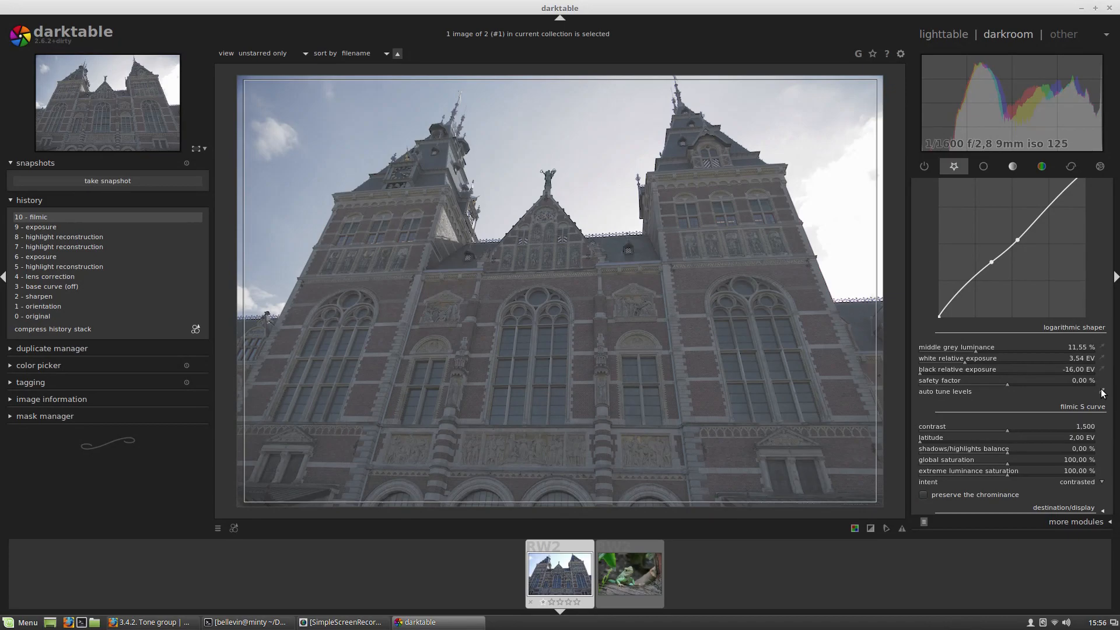
click(1103, 393)
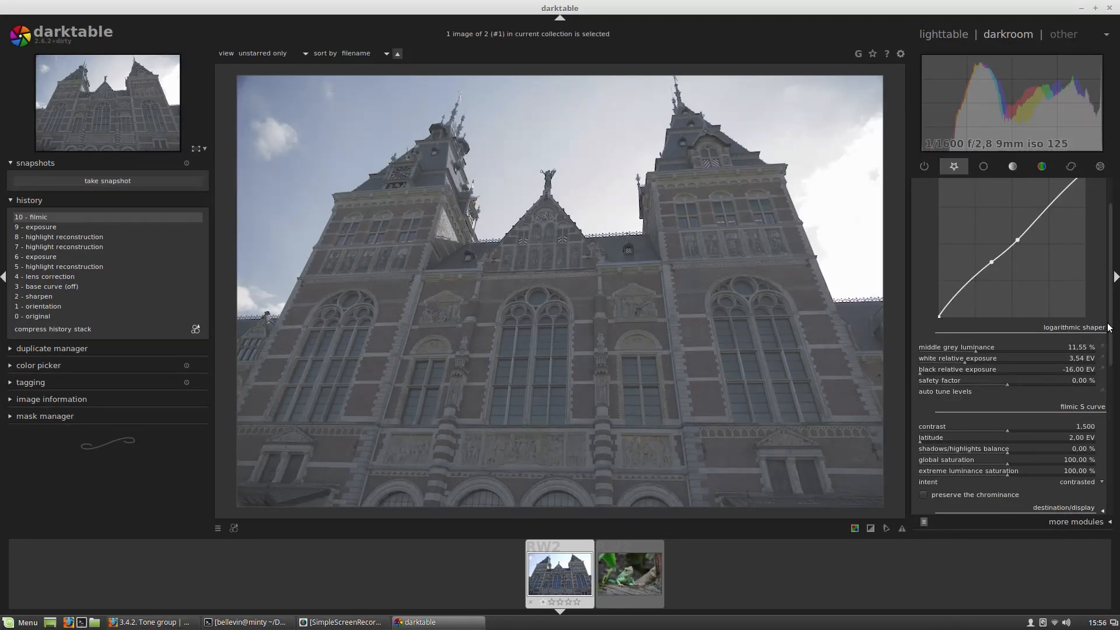
Try the raw denoise module on the photo with a noise threshold of 0.100
drag(1110, 321, 1112, 496)
click(1060, 452)
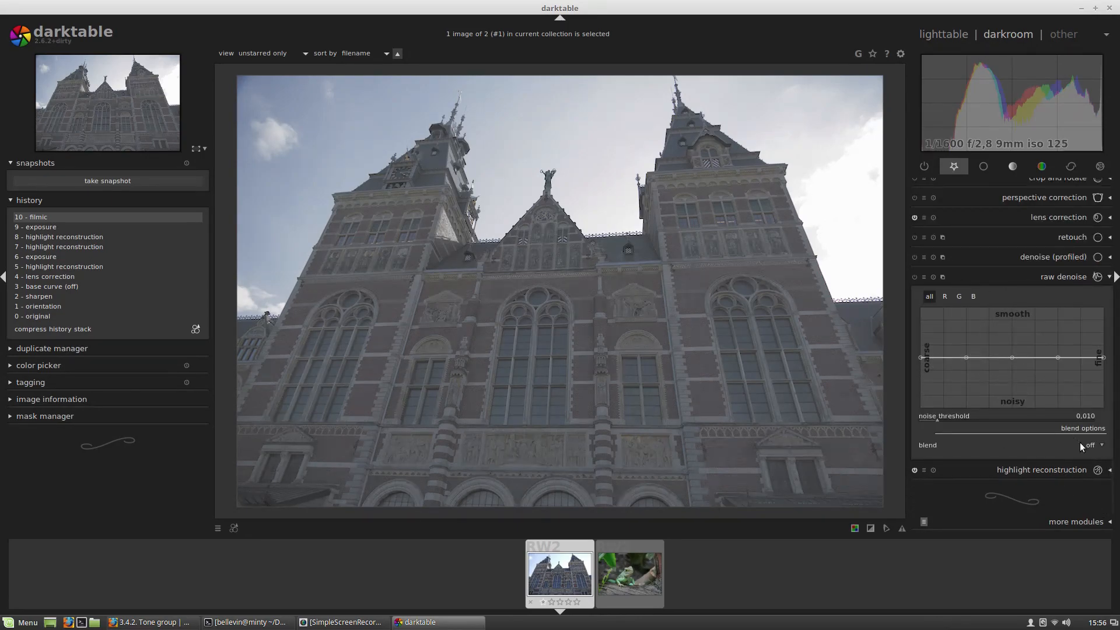
click(1102, 423)
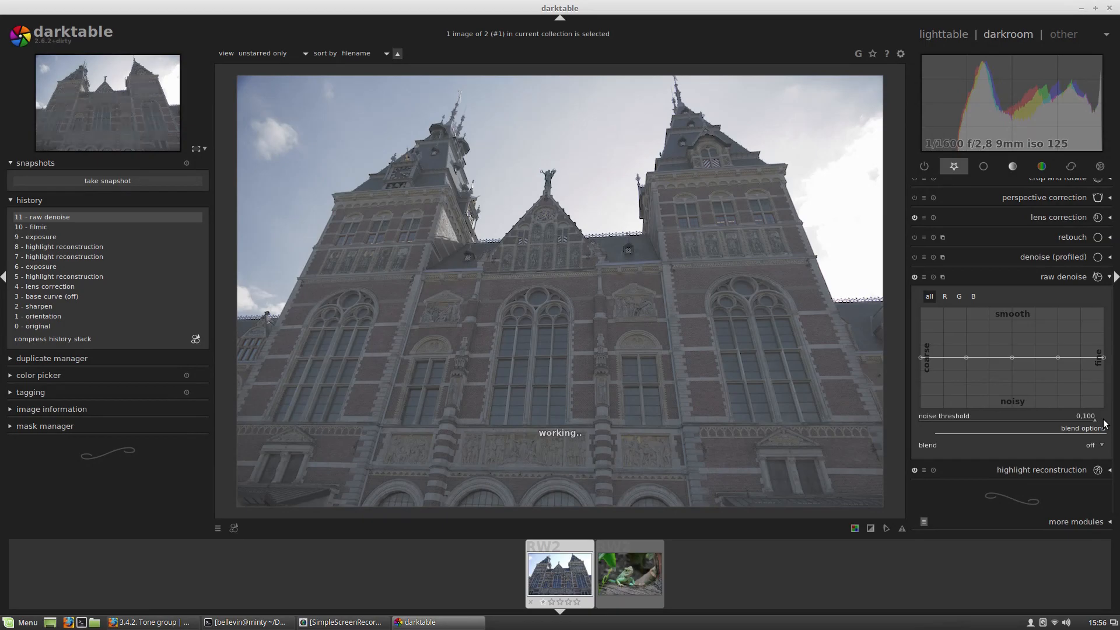
Reopen the filmic module and auto-adjust only its black relative exposure from the whole image
scroll(1115, 261, up, 3)
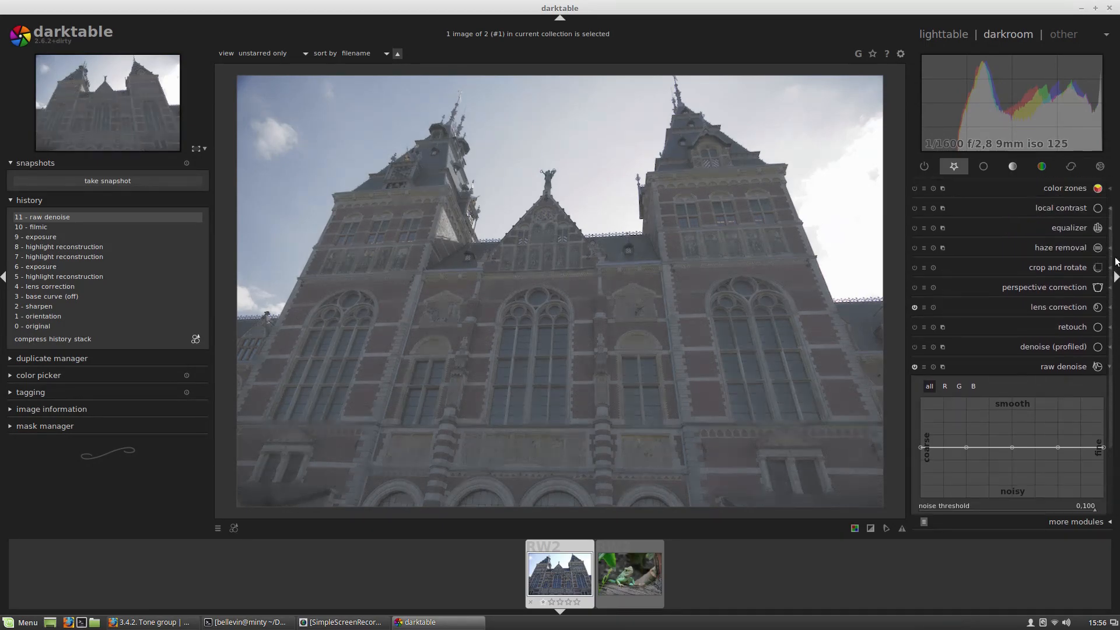
scroll(1115, 261, up, 2)
click(1083, 212)
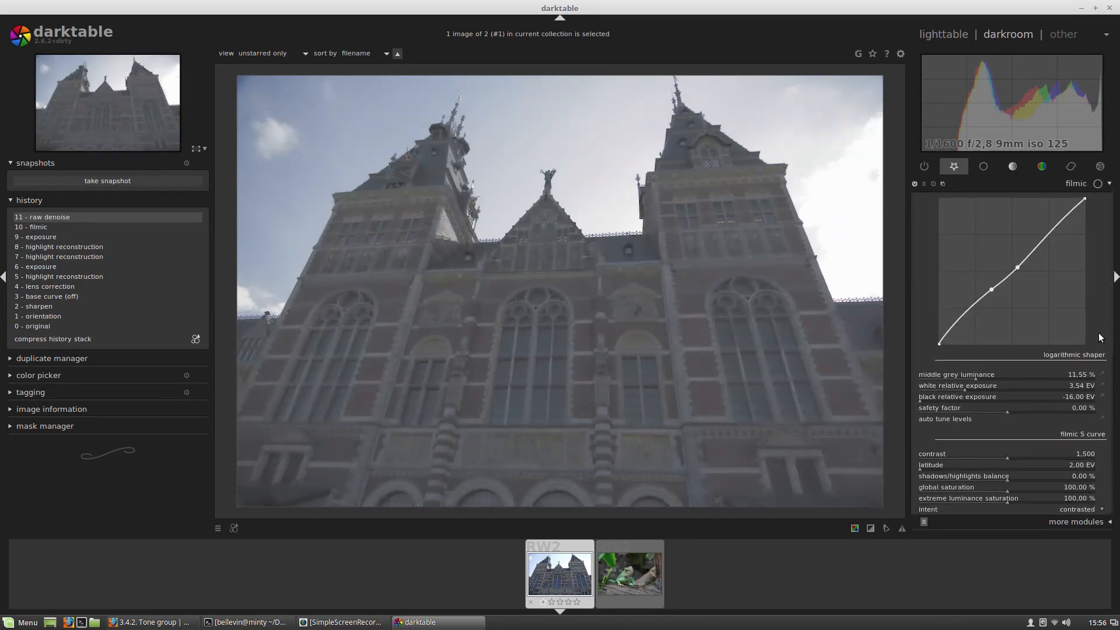
click(1100, 399)
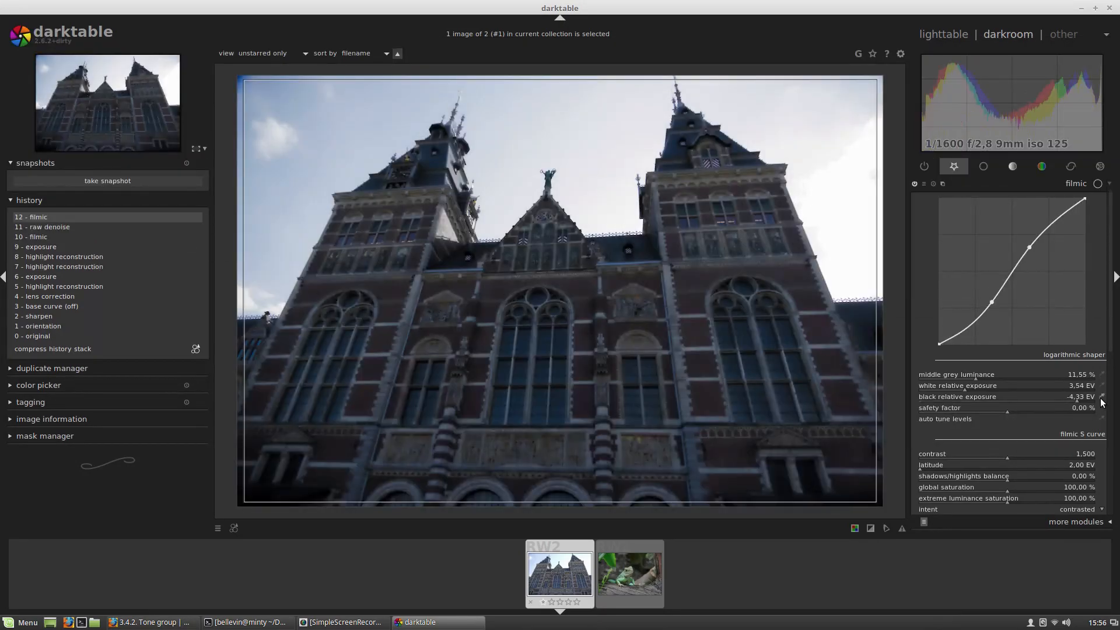
click(1101, 400)
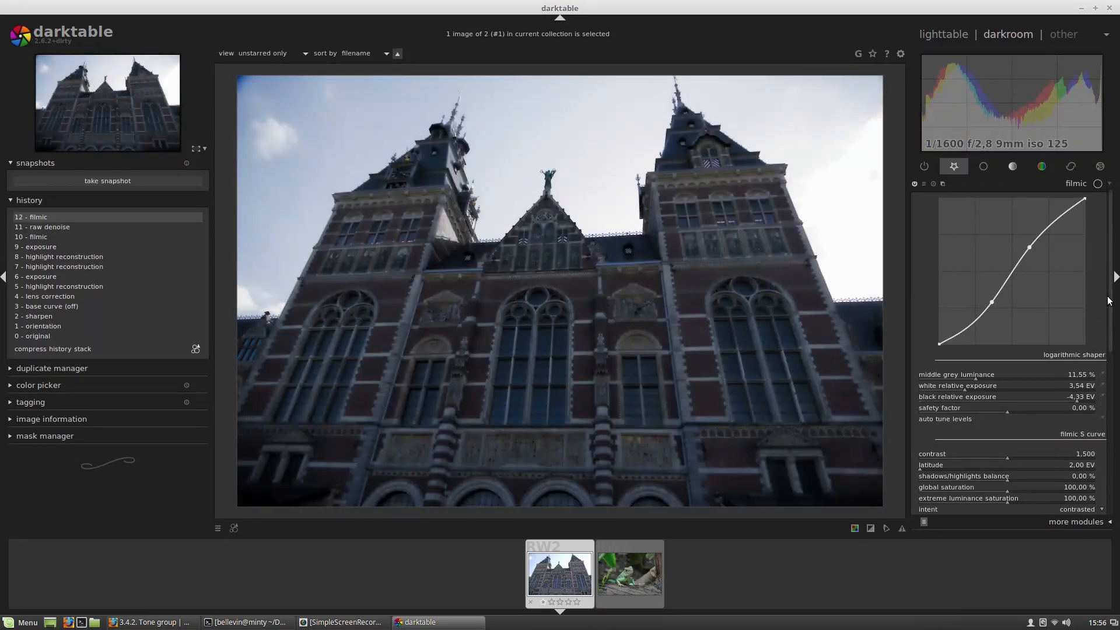
Turn off the raw denoise module
drag(1110, 296, 1119, 522)
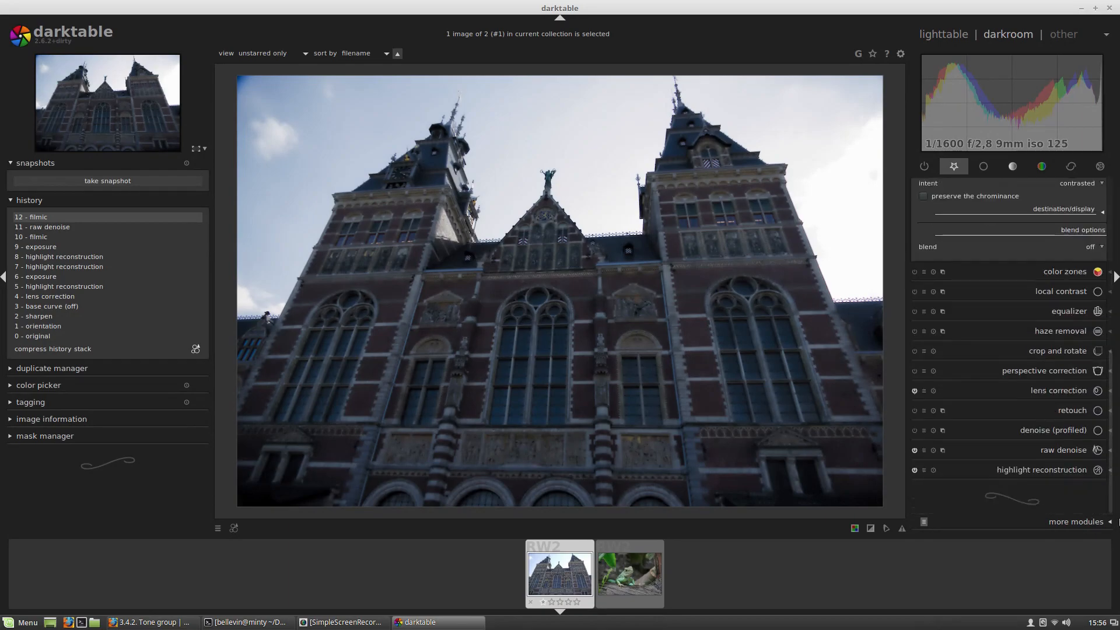
click(914, 451)
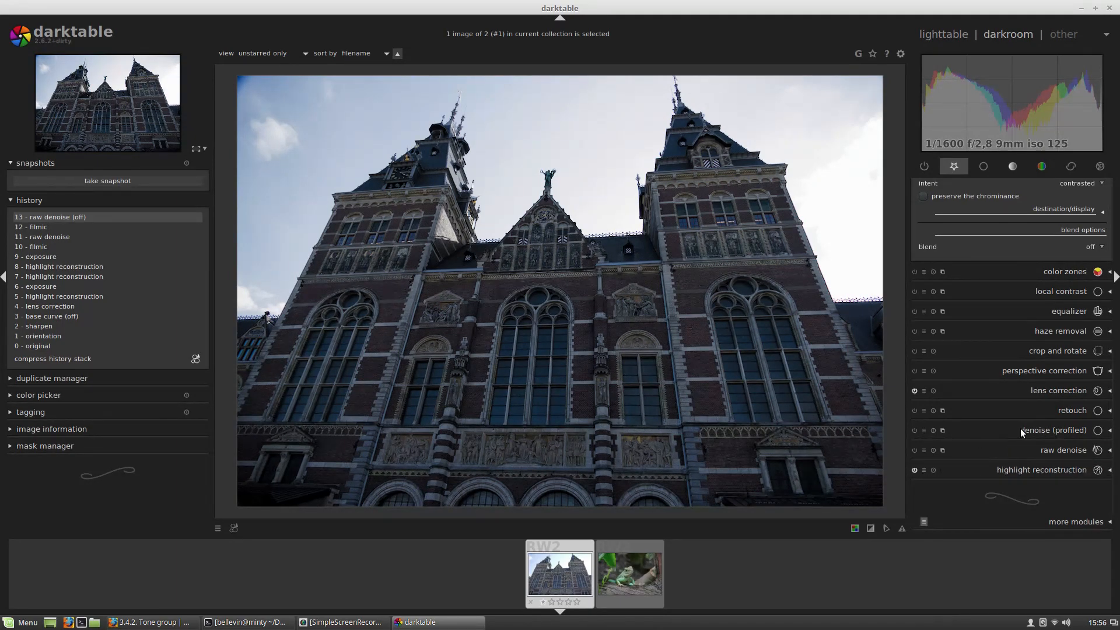
Lower filmic's black relative exposure slightly and set its middle grey luminance to 6.25 %
drag(1110, 443, 1111, 322)
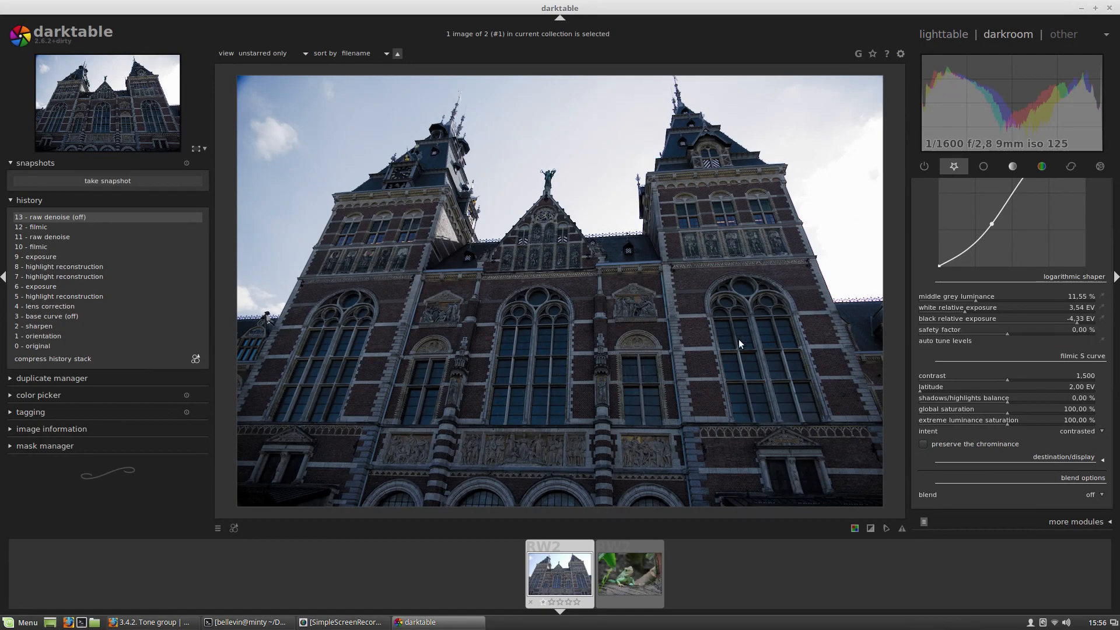
scroll(1080, 322, down, 3)
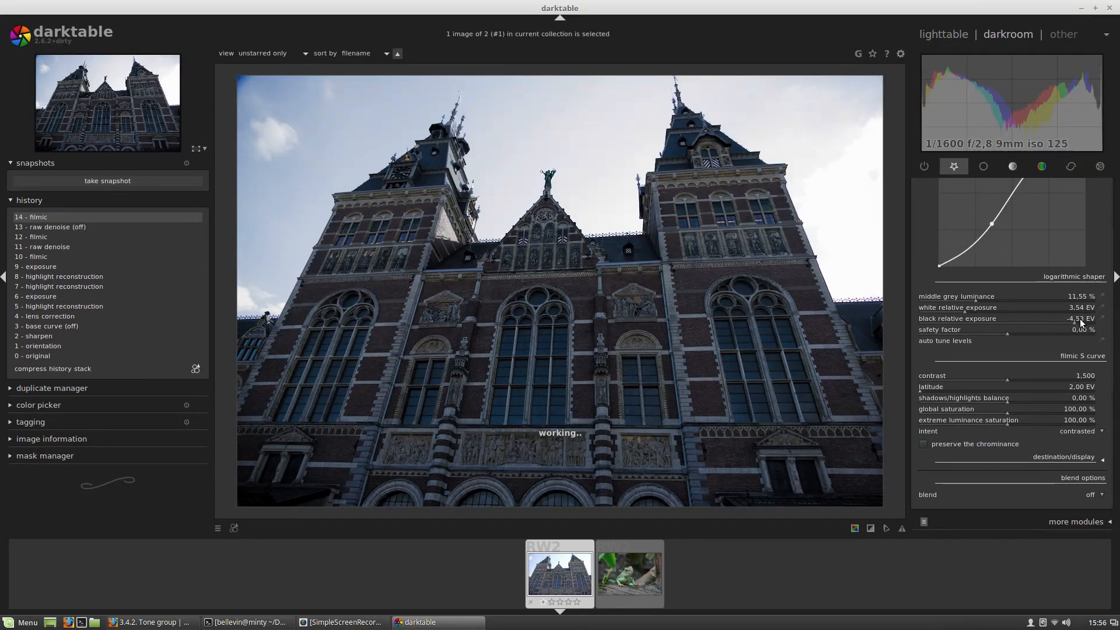
scroll(1080, 322, down, 1)
click(950, 296)
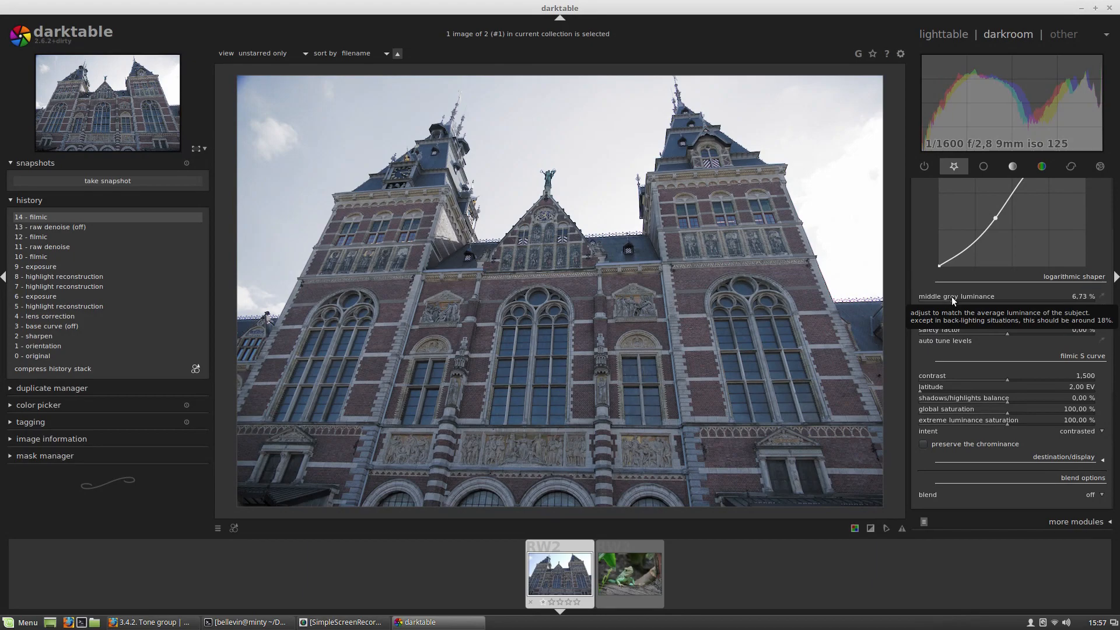
scroll(951, 296, down, 3)
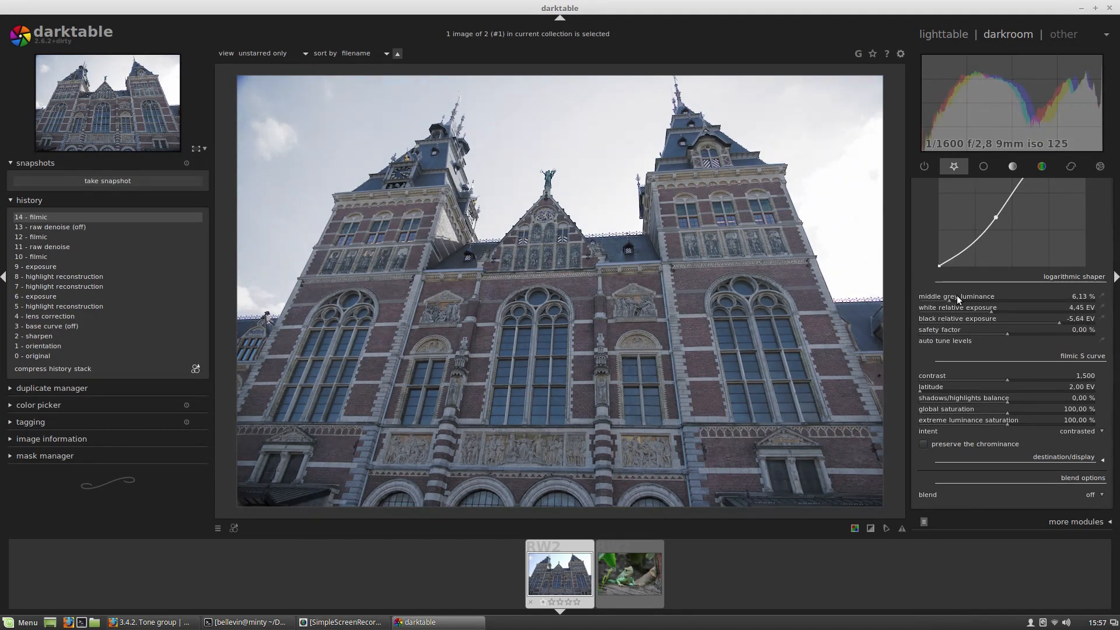
scroll(948, 298, down, 1)
scroll(949, 298, up, 2)
Try filmic latitude values of 3.51, 4.65 and 4.12 EV on the S curve
click(963, 387)
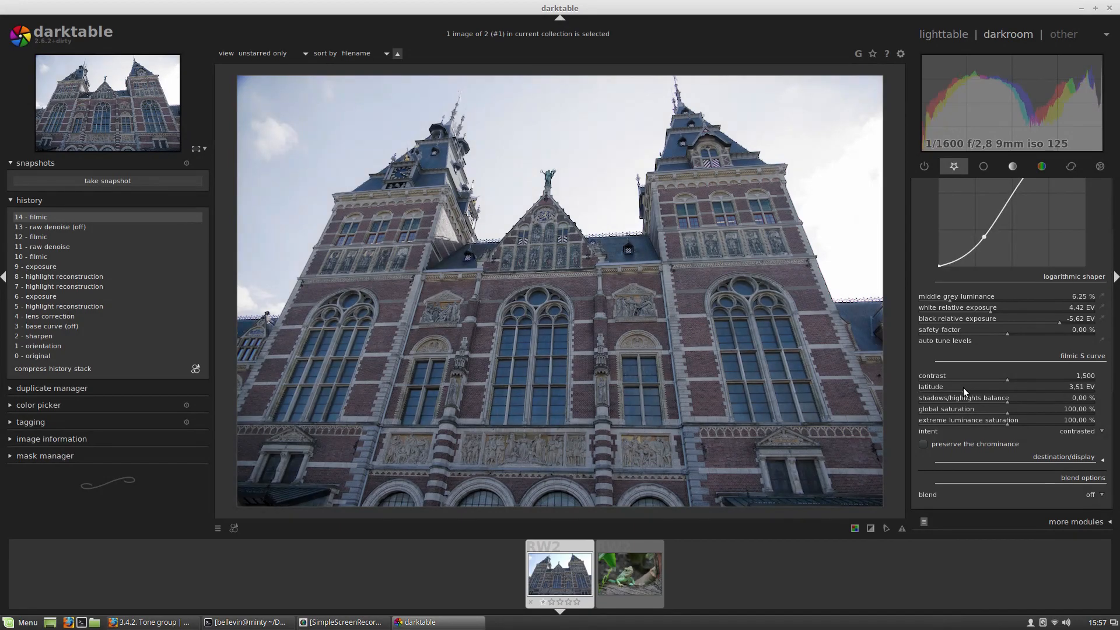
click(996, 388)
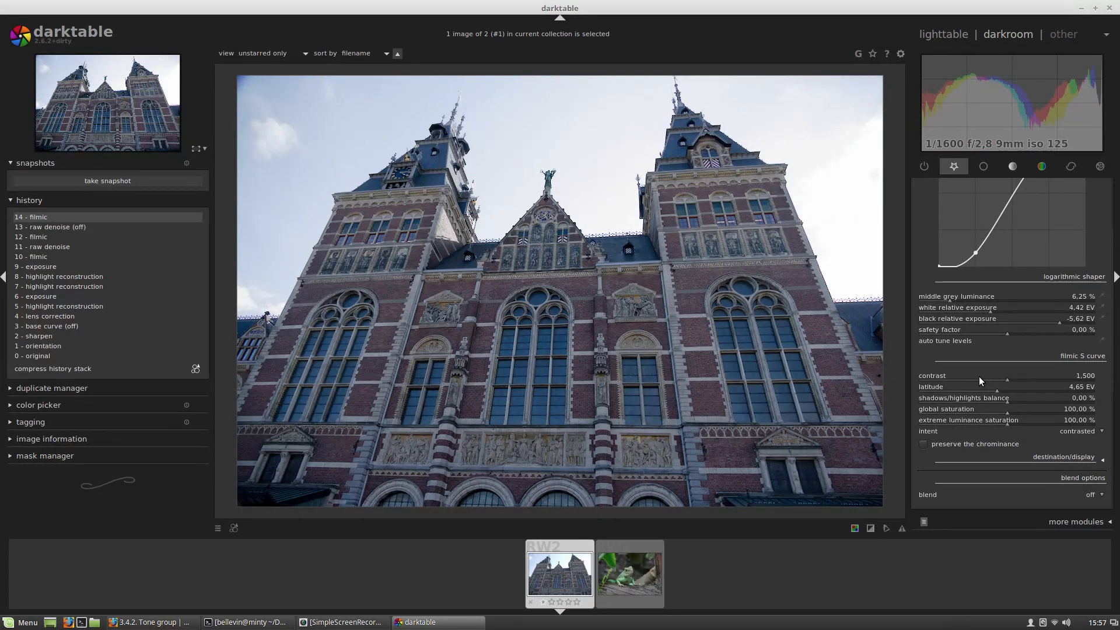
scroll(1110, 376, up, 3)
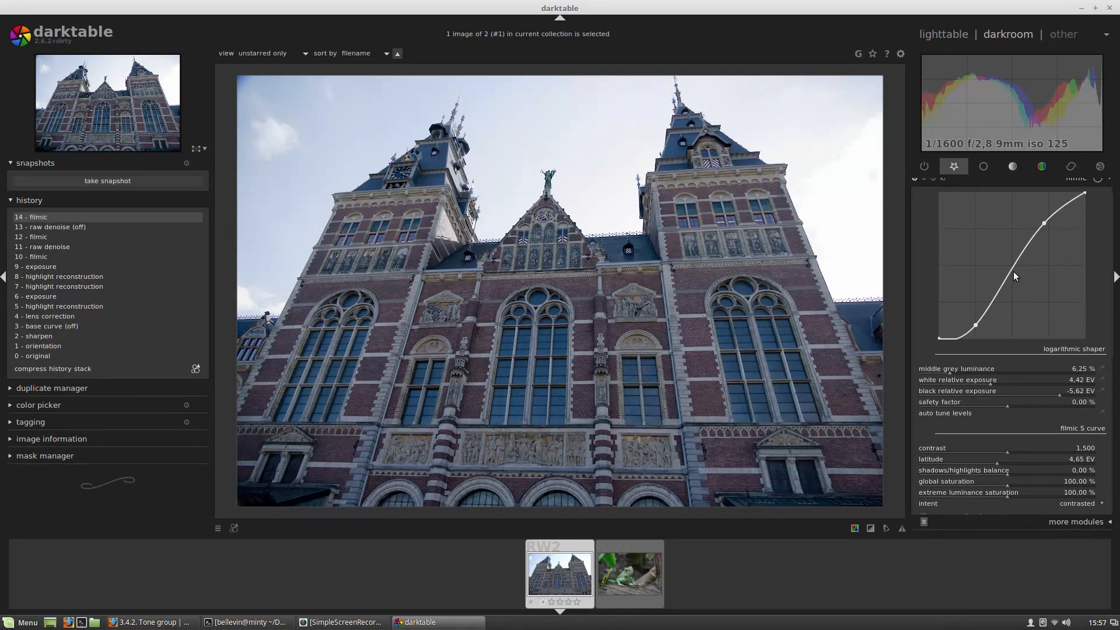
mouse_move(982, 464)
mouse_down()
mouse_move(936, 460)
mouse_move(985, 464)
mouse_up()
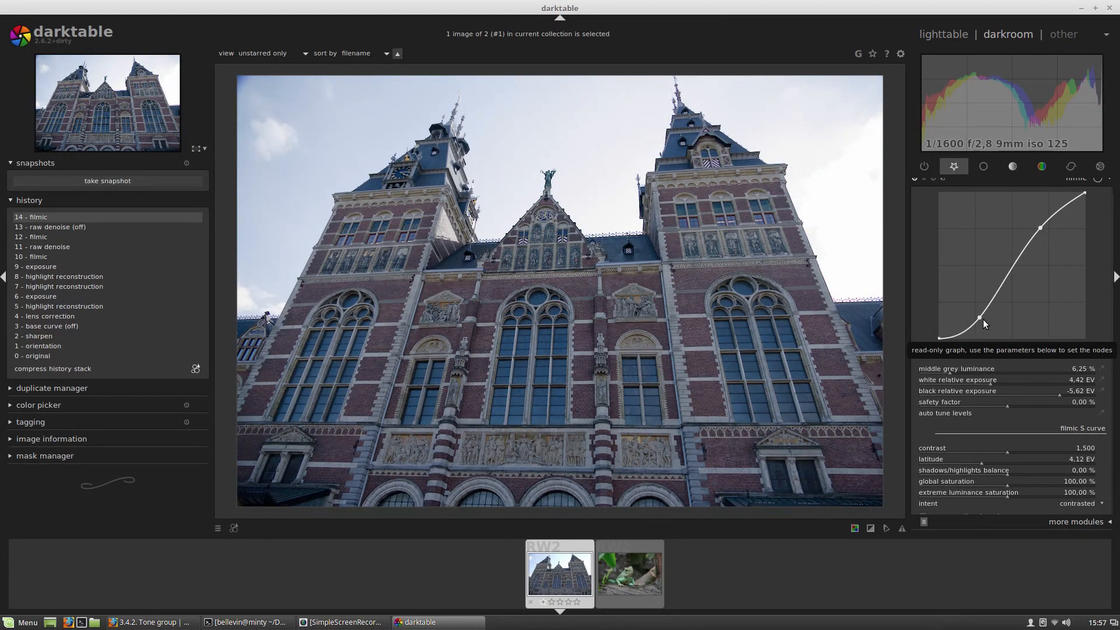
Set filmic's contrast to 1.440 and its latitude to 4.37 EV, and collapse the module
click(1035, 448)
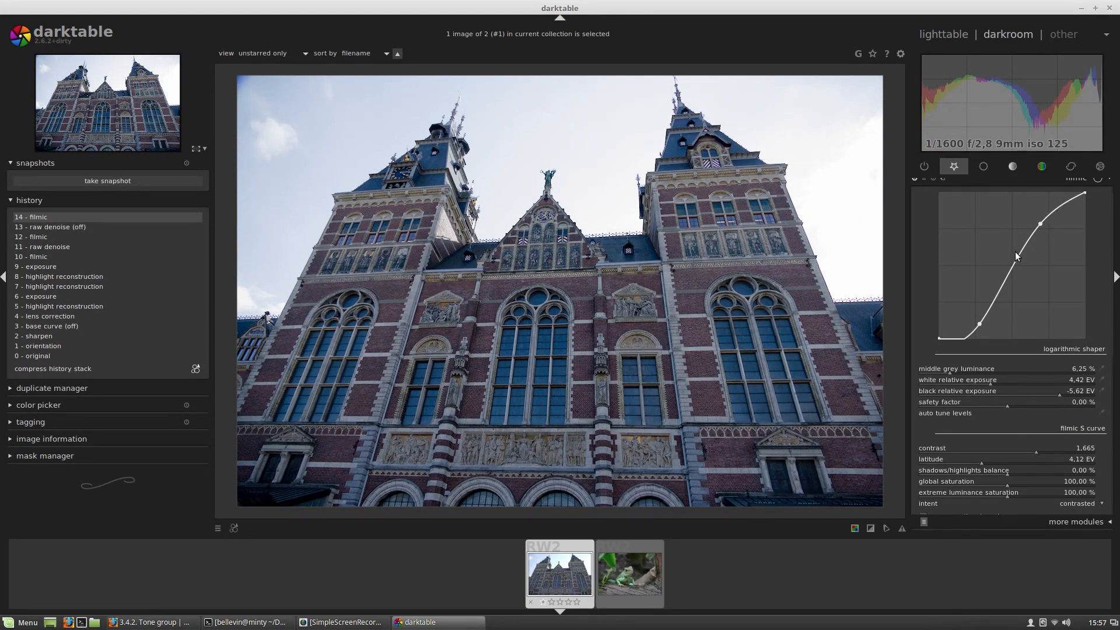
click(996, 448)
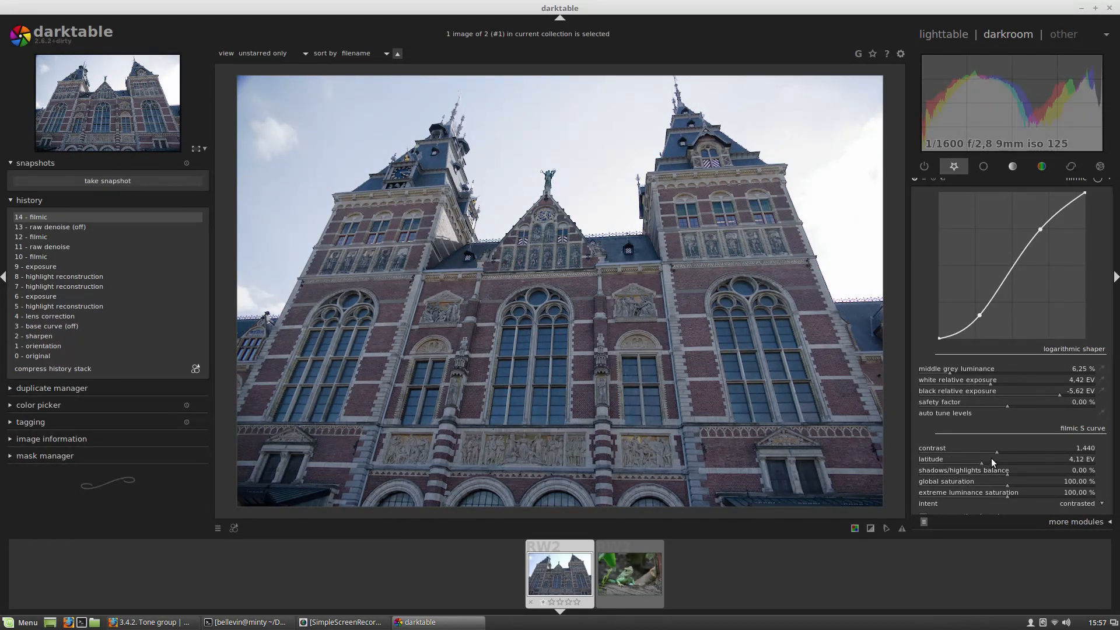
click(988, 458)
scroll(1112, 365, down, 1)
scroll(1112, 364, up, 1)
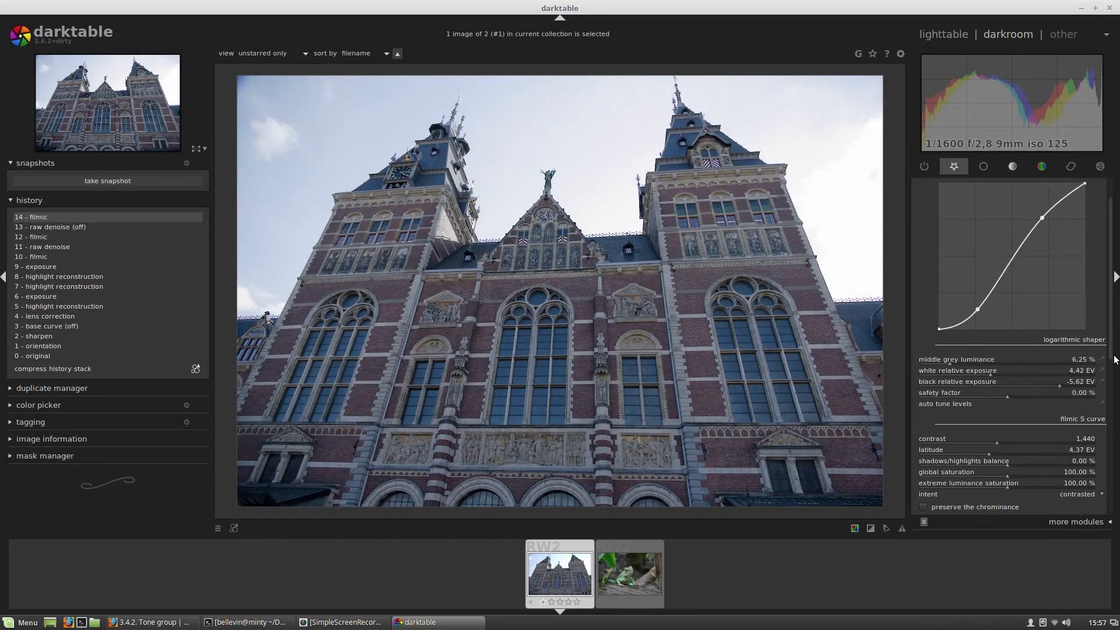
scroll(1117, 354, up, 1)
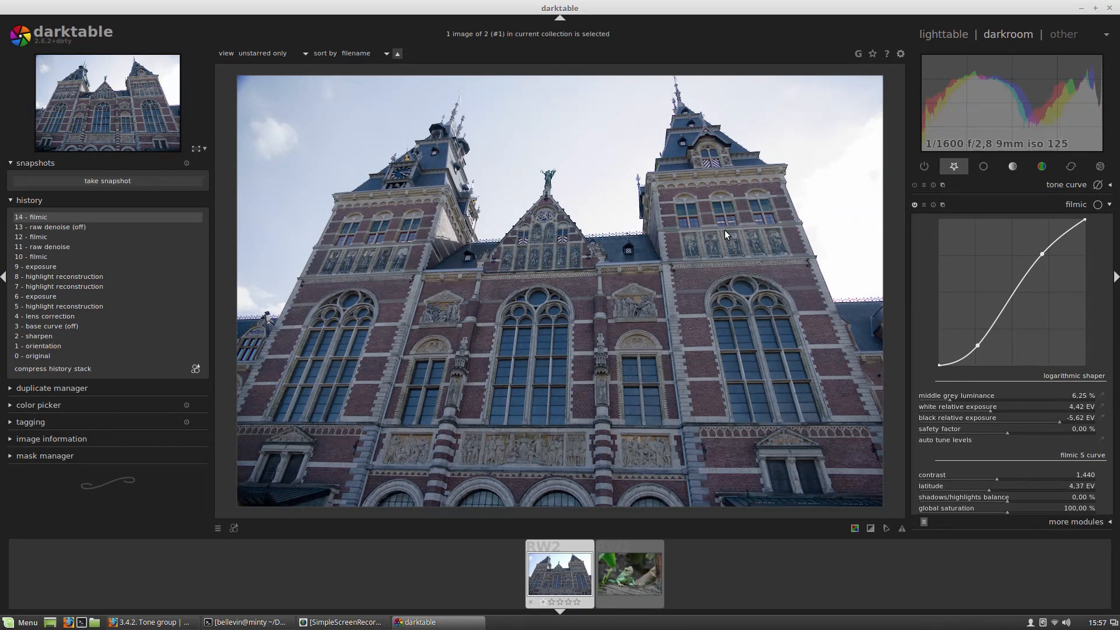
click(978, 205)
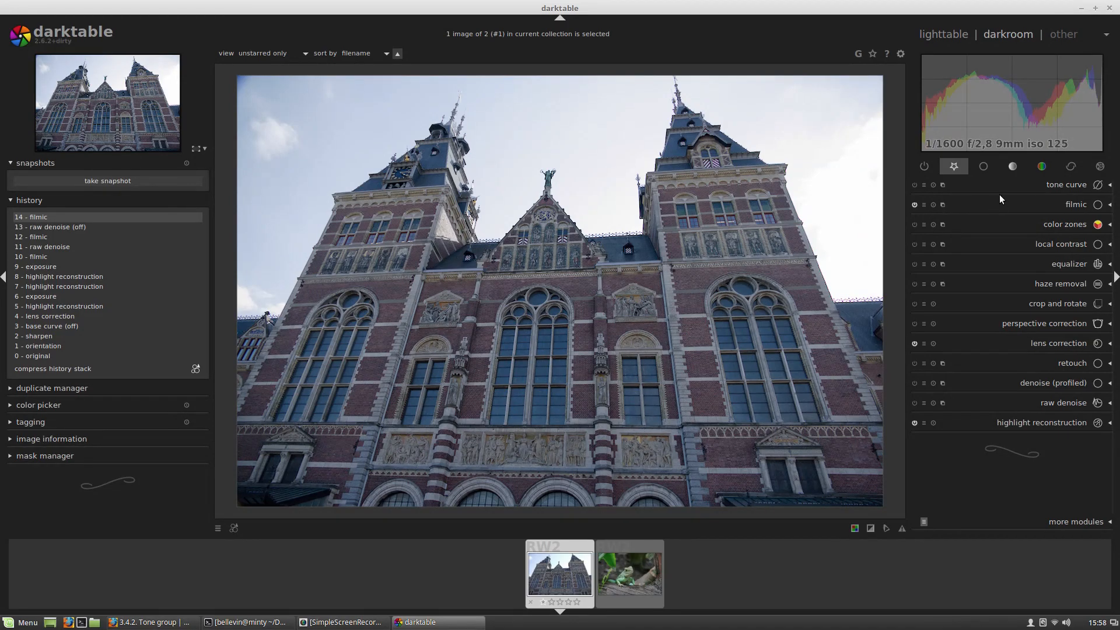
Shape the tone curve with a lowered highlight node at about 90.9 / 83.3 and a midtone node at about 52.6 / 52.8
click(983, 186)
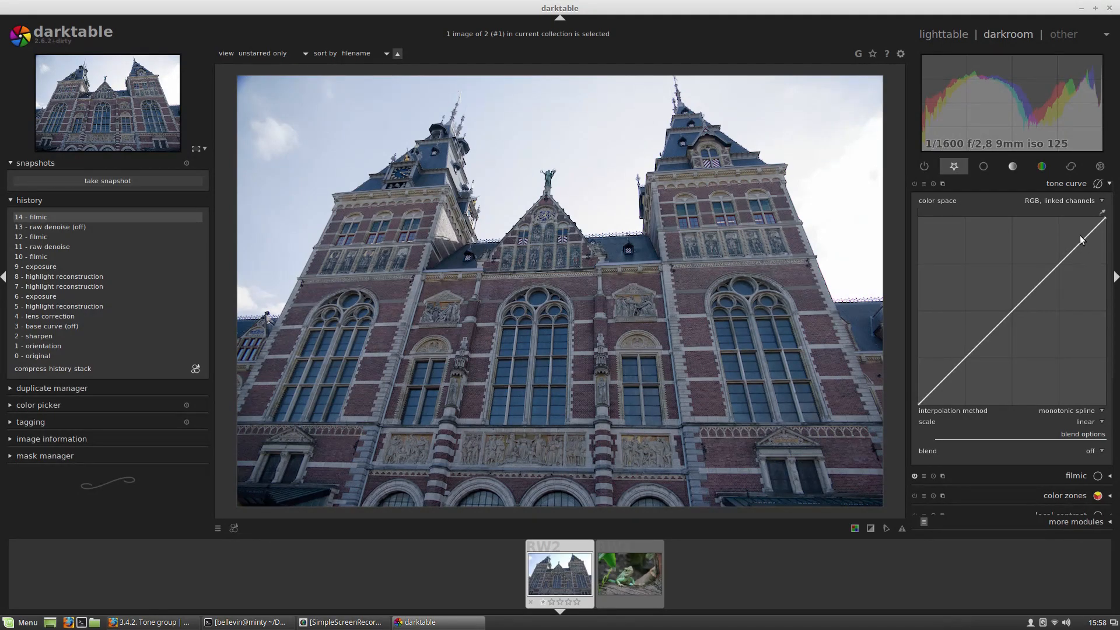
drag(1084, 246, 1088, 249)
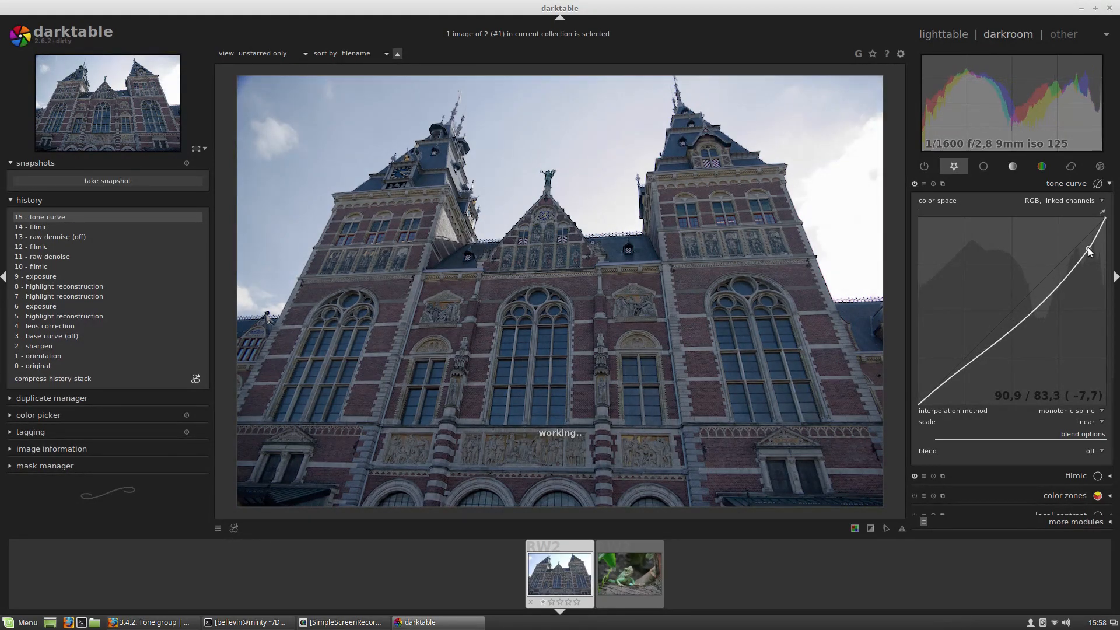
drag(1035, 305, 1016, 306)
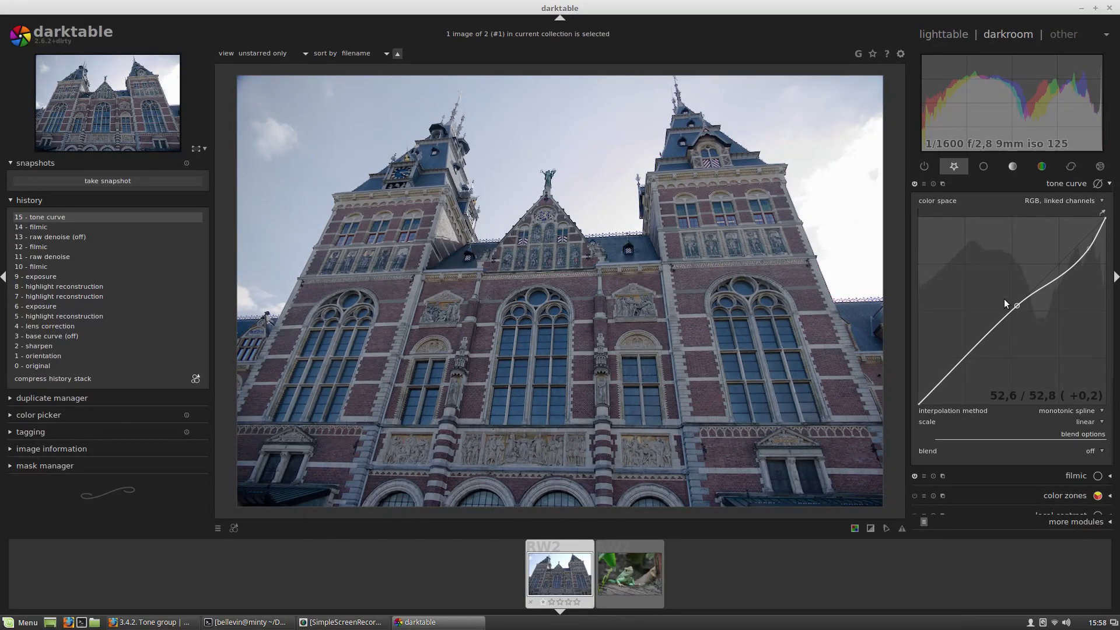
Compare the photo with the tone curve on and off, leave it switched off and collapse the module
click(913, 184)
click(913, 184)
click(913, 185)
click(913, 185)
click(913, 184)
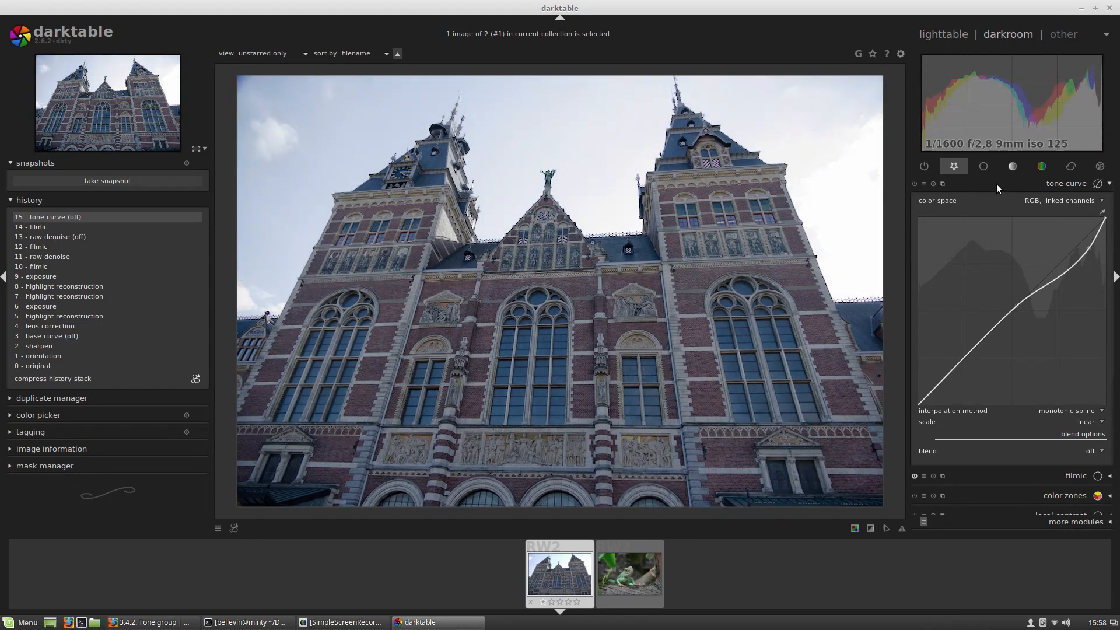
click(996, 184)
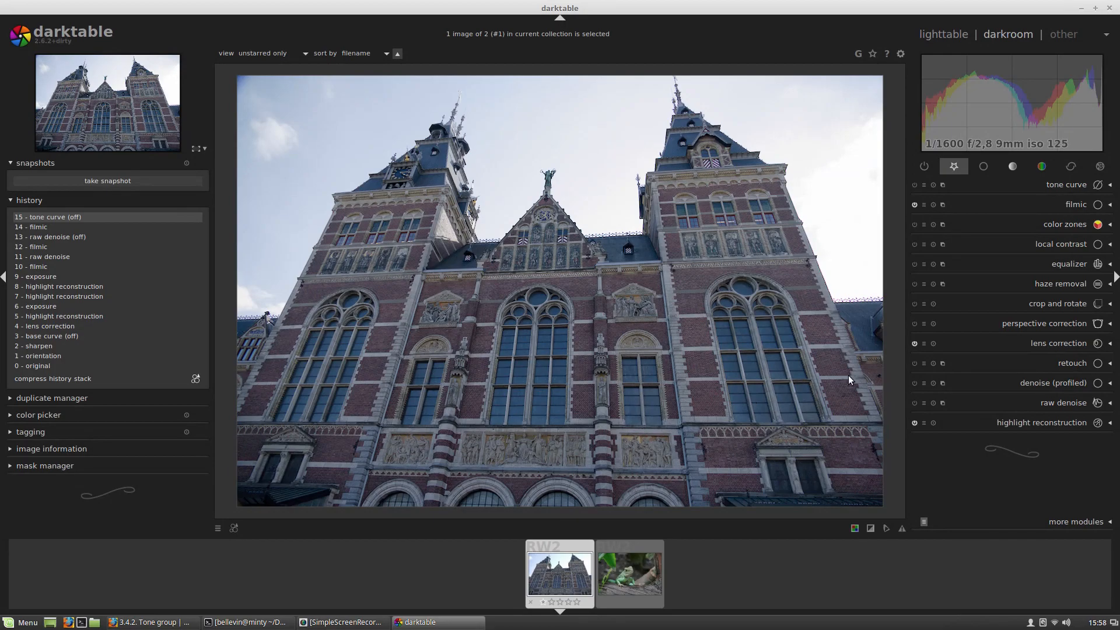
Automatically correct the building's vertical and horizontal perspective including shear, and collapse the perspective correction module
click(1043, 324)
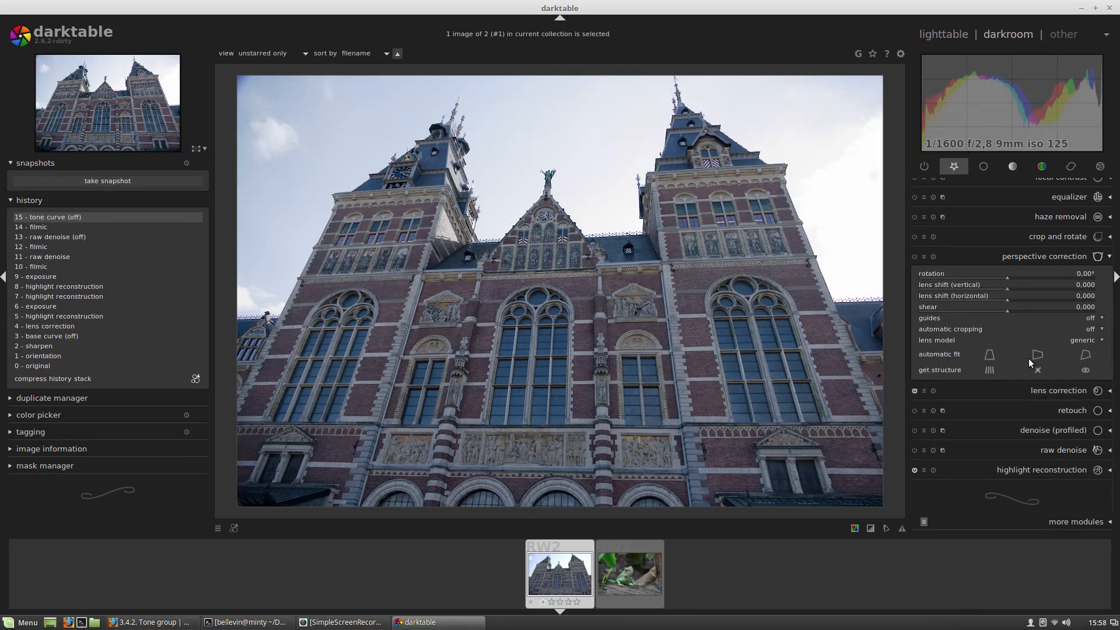
click(1086, 354)
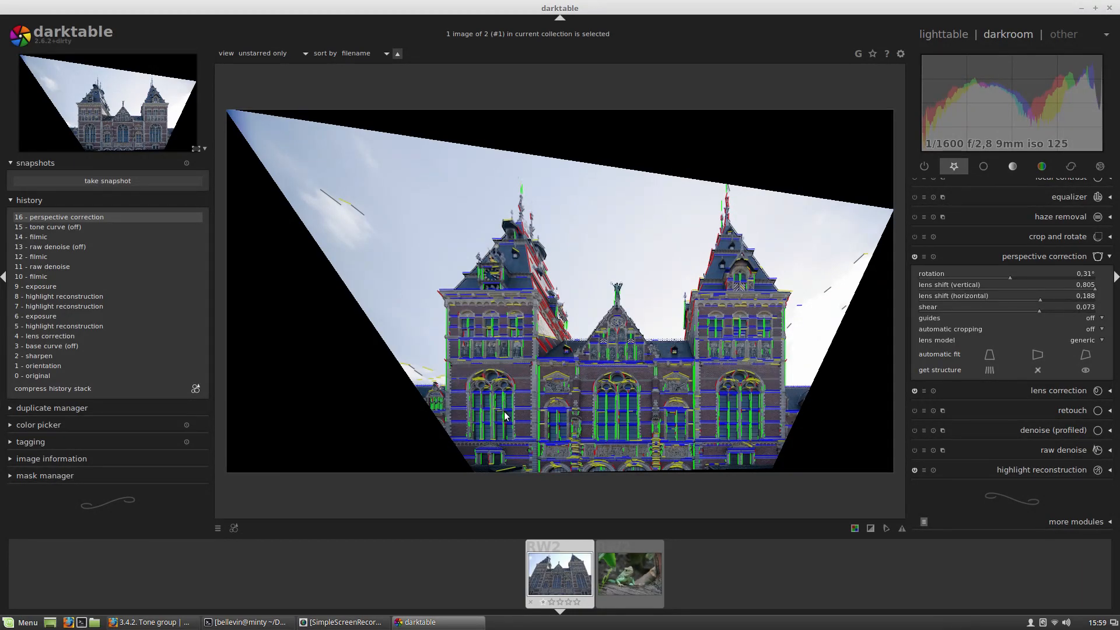
click(1021, 258)
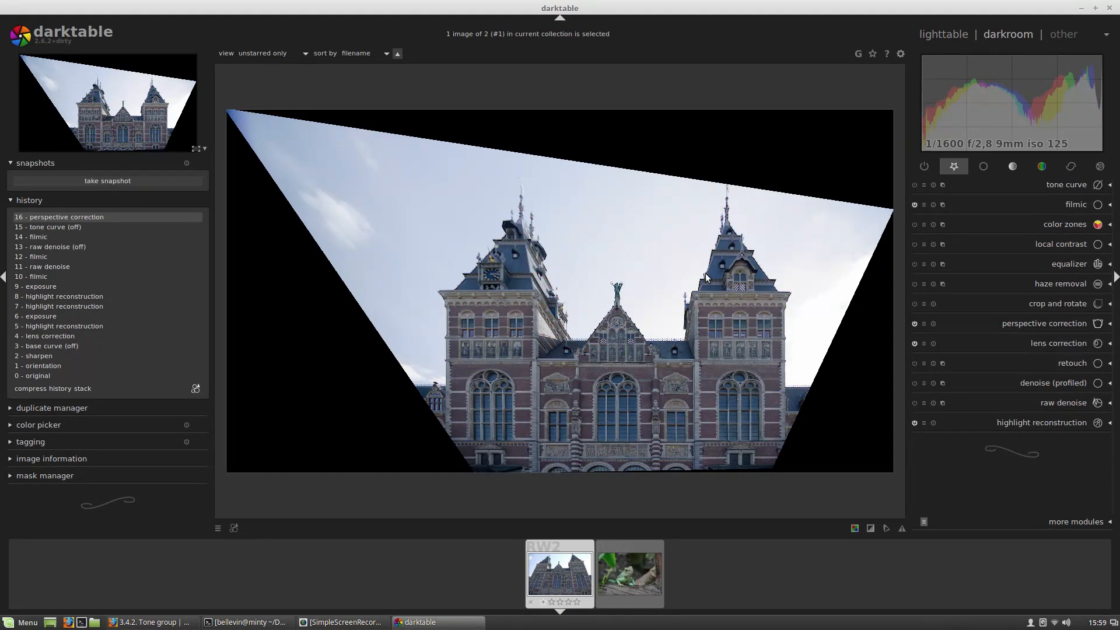
Switch off perspective correction and crop a narrow strip off the photo's left side with crop and rotate
click(1030, 324)
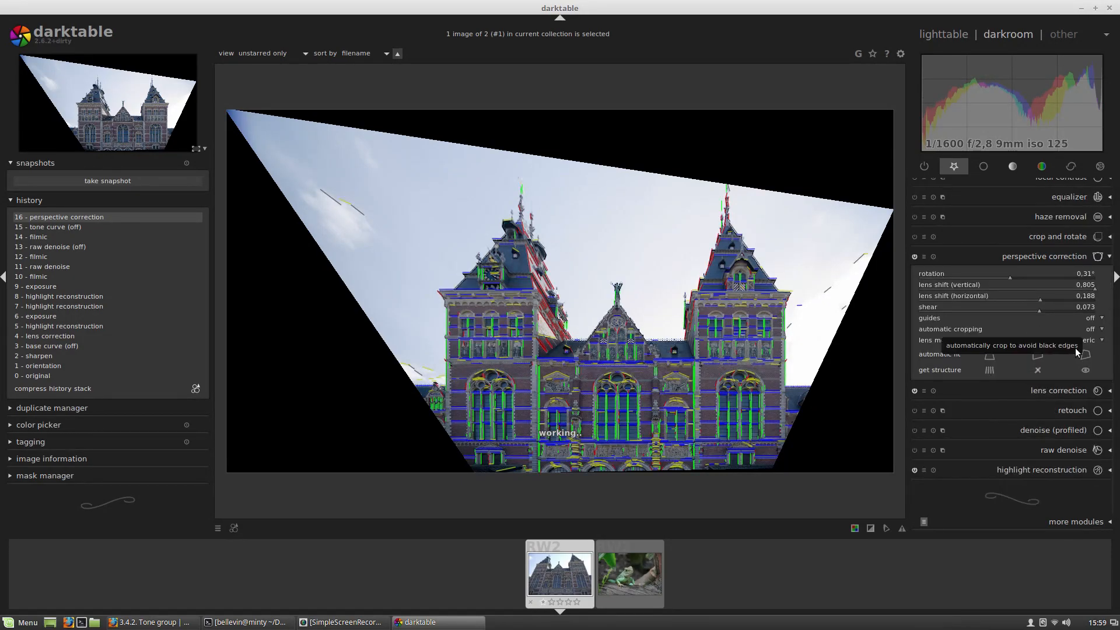
click(914, 256)
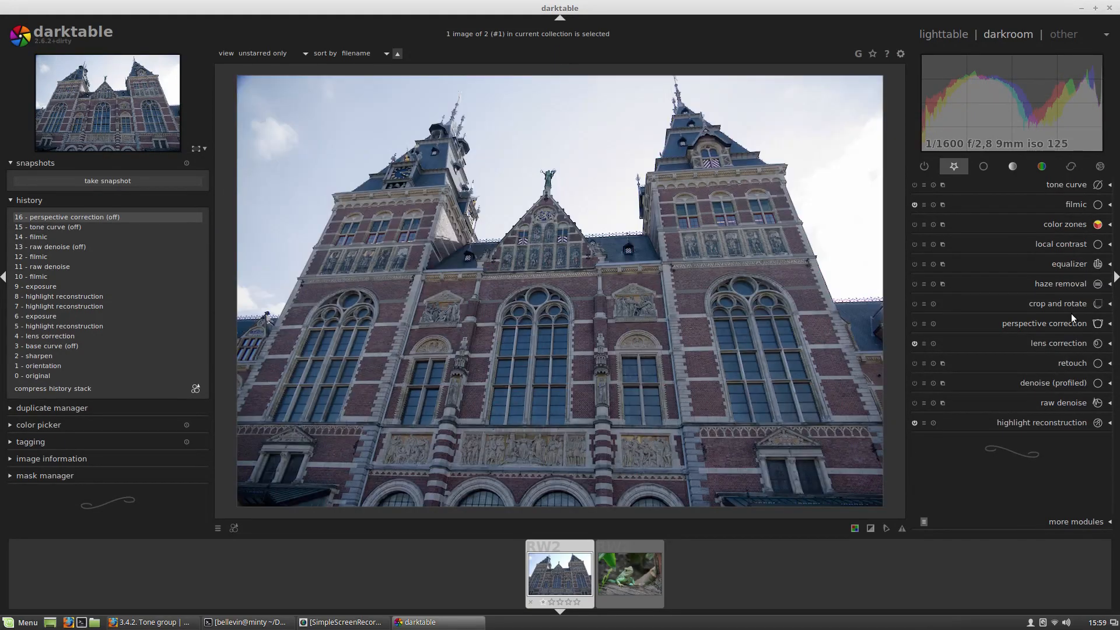
click(1056, 306)
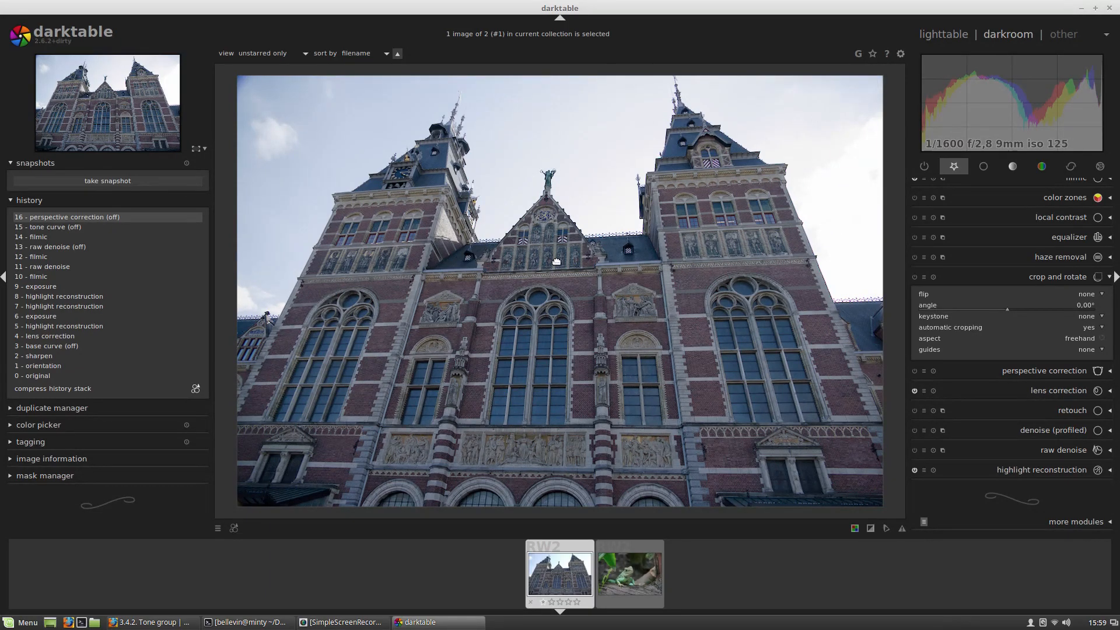
drag(243, 310, 260, 310)
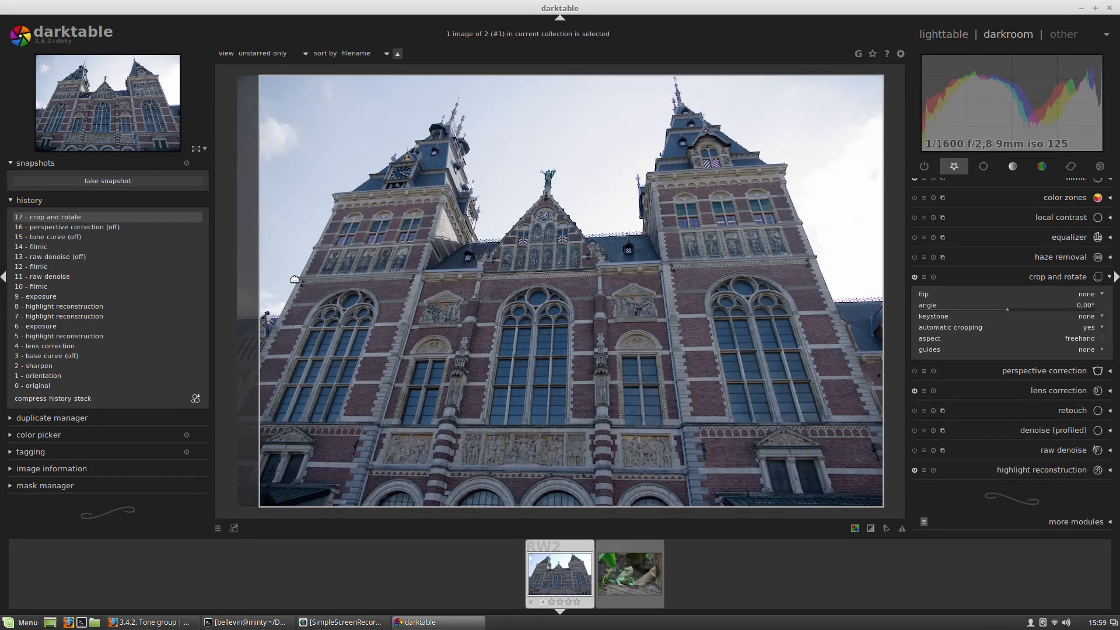
Try straightening the photo along a horizontal stone band of the building, and reset the rotation angle to 0.00°
drag(296, 278, 846, 253)
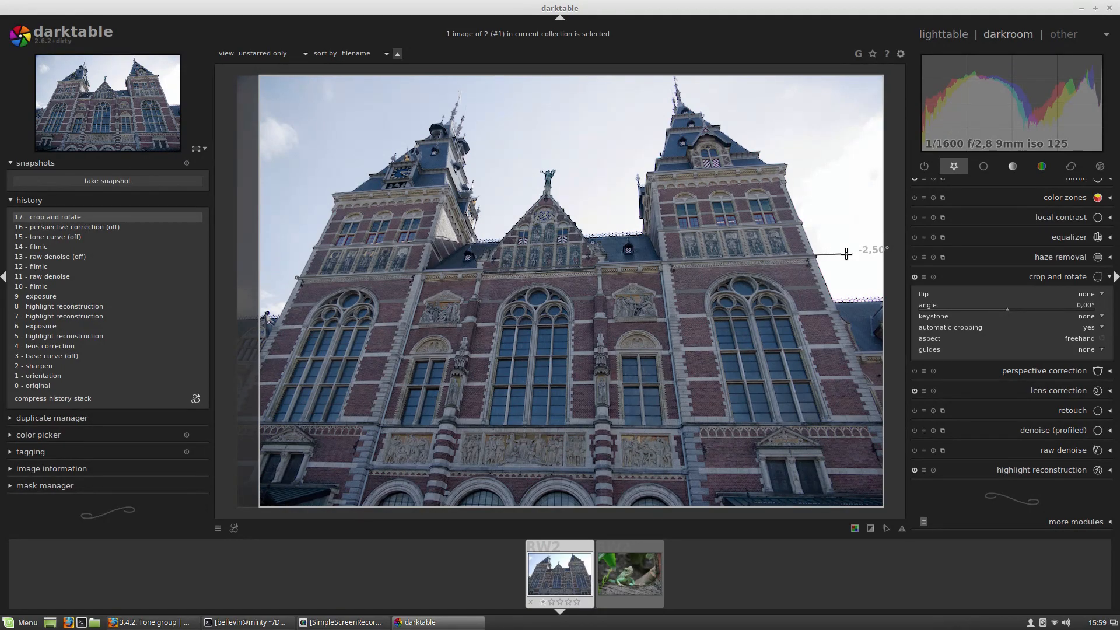
drag(846, 253, 846, 253)
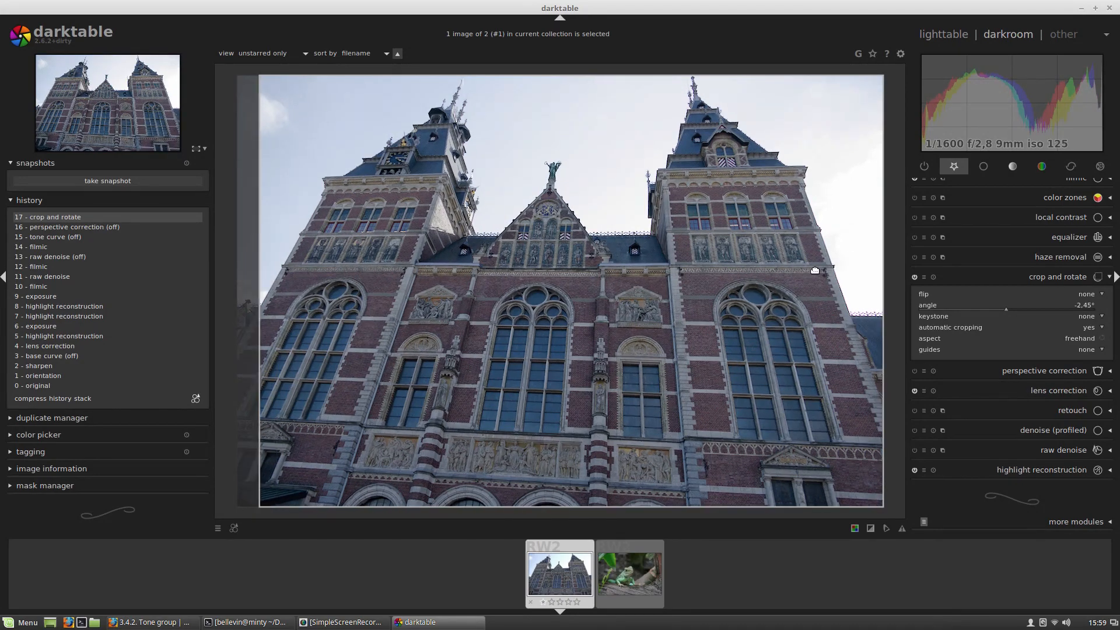
double_click(1007, 305)
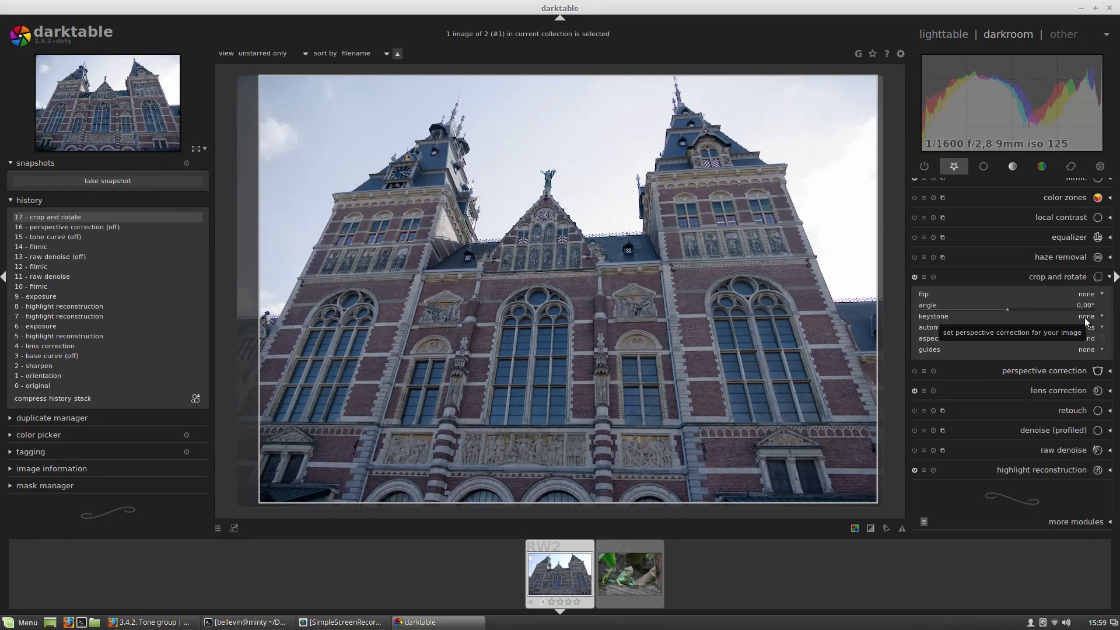
Try a vertical keystone correction with the guide lines along both towers' outer edges, and set the keystone back to none
scroll(1086, 318, down, 1)
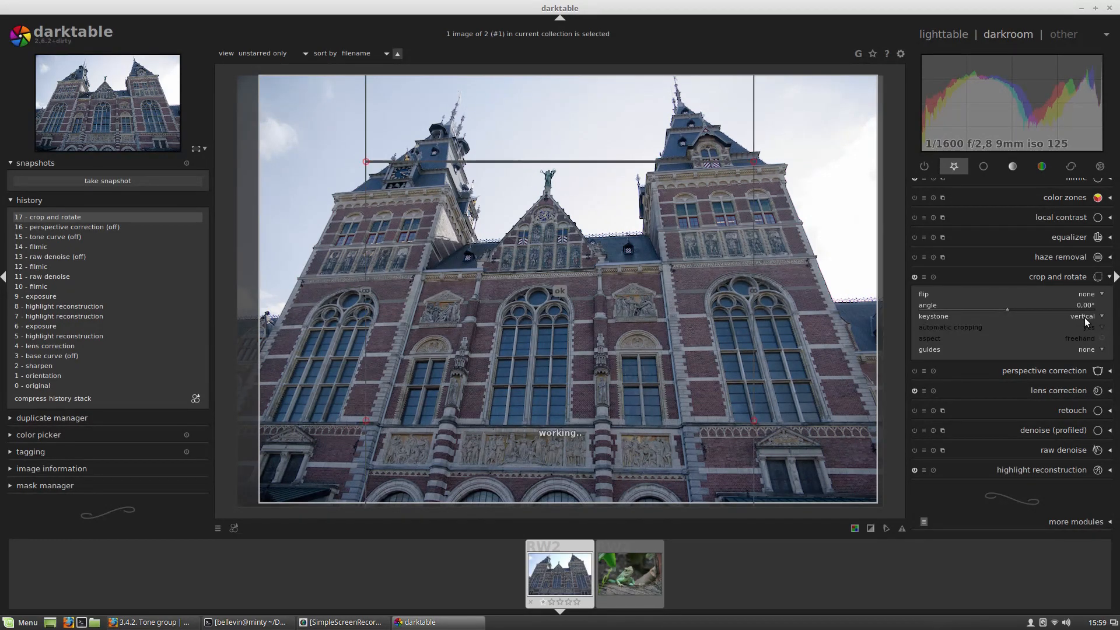
drag(754, 162, 783, 173)
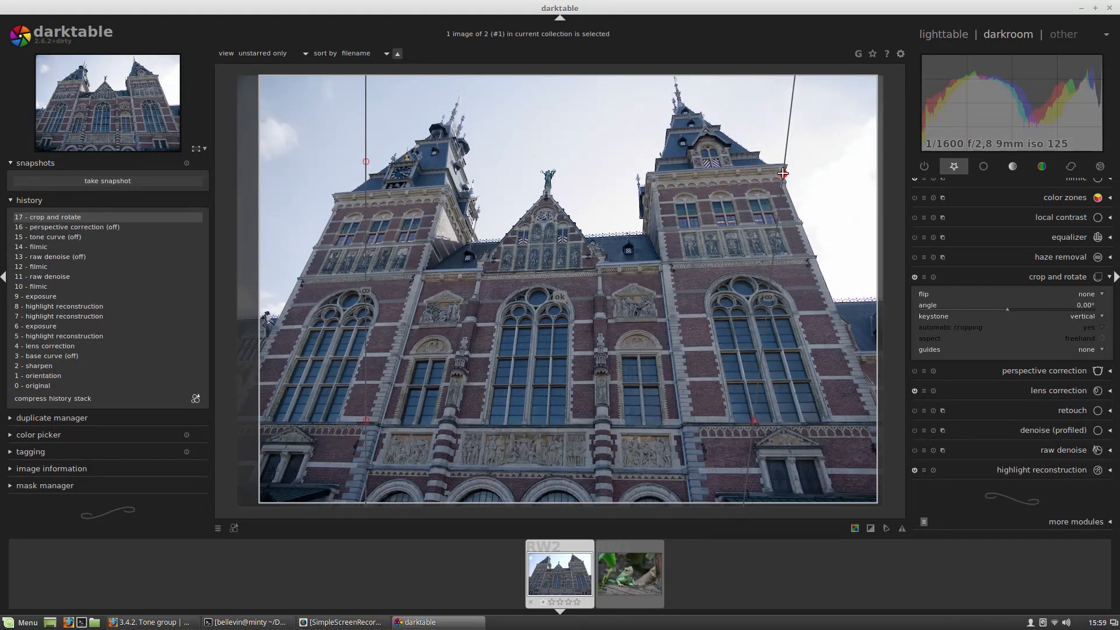
drag(751, 424, 872, 394)
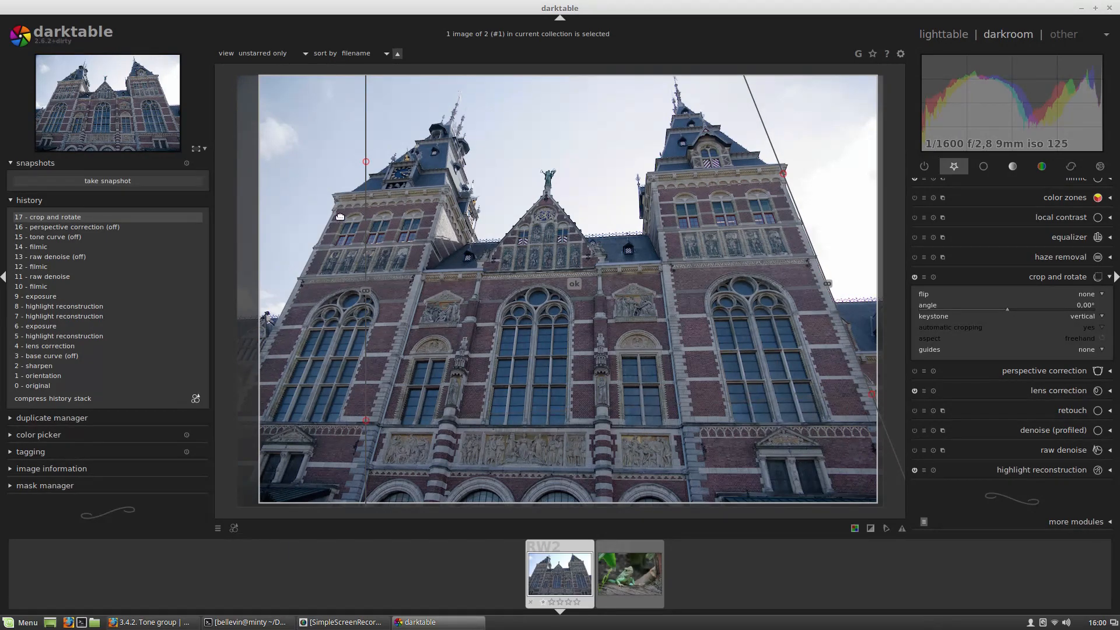
drag(364, 166, 335, 202)
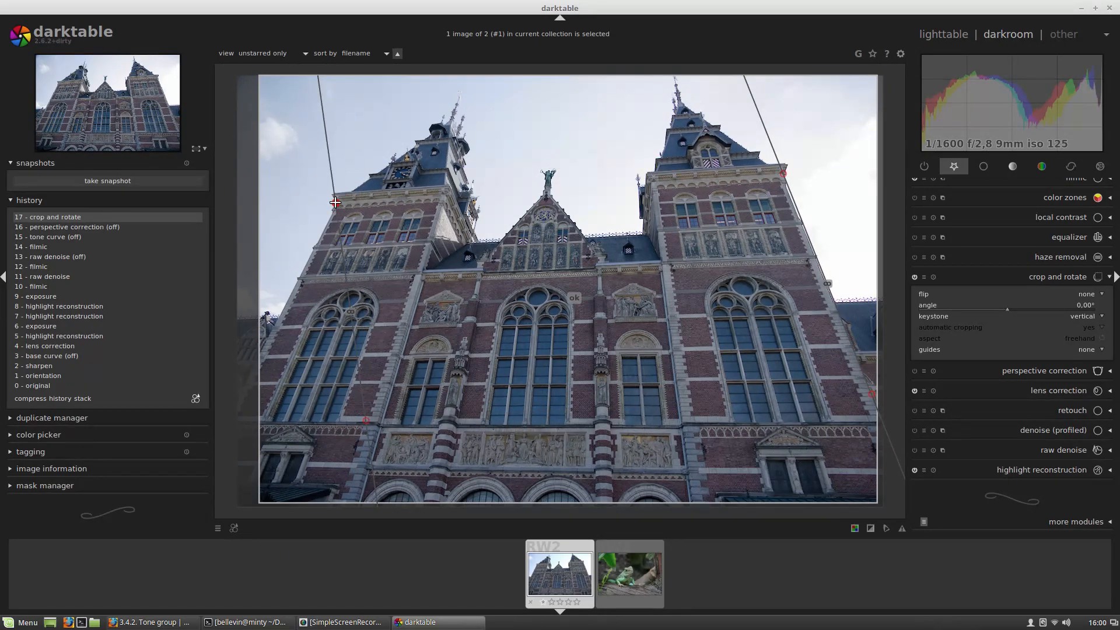
drag(366, 422, 247, 377)
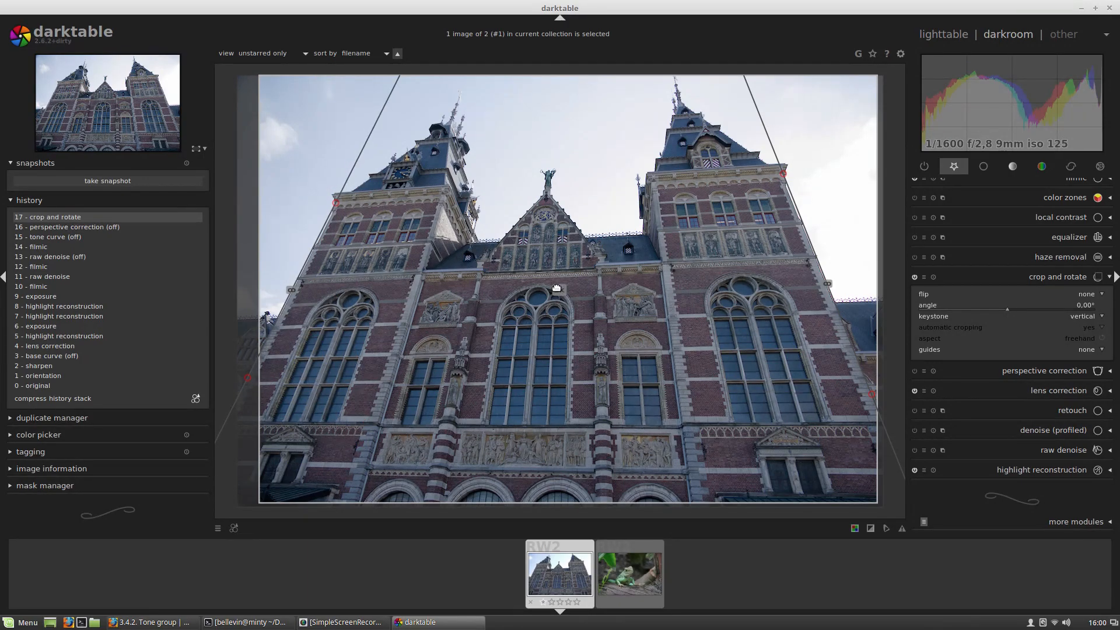
click(558, 289)
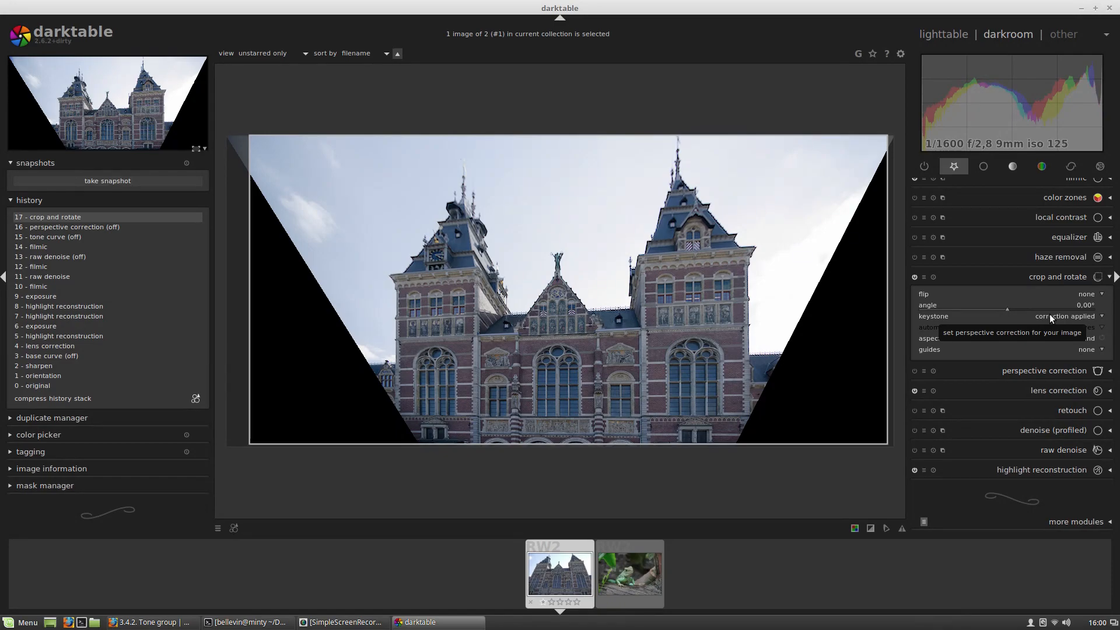
scroll(1049, 314, up, 2)
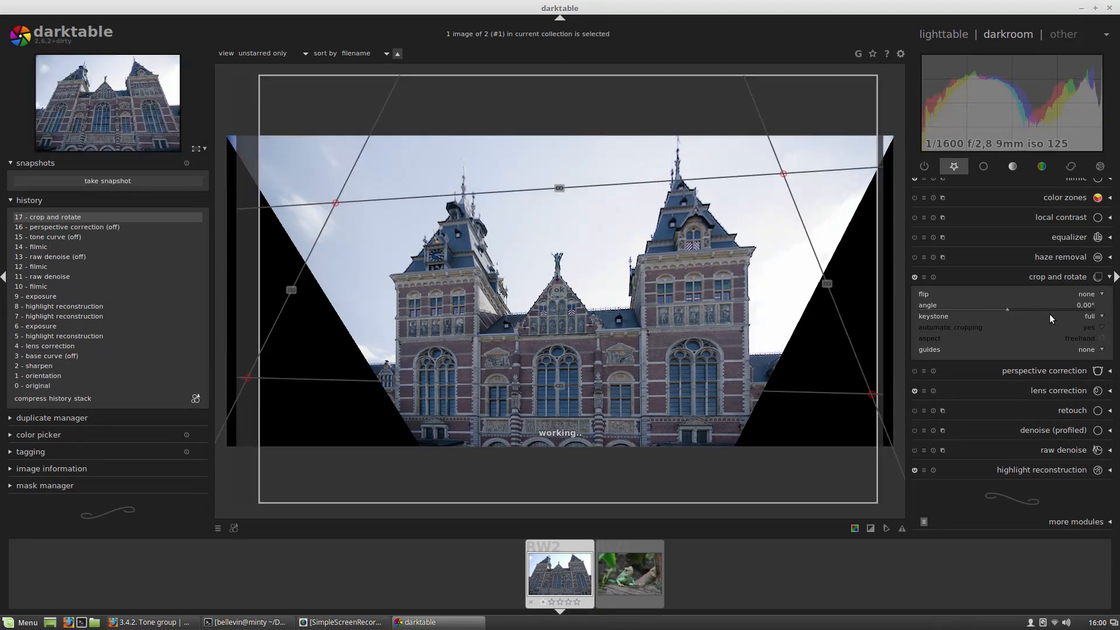
scroll(1048, 314, up, 2)
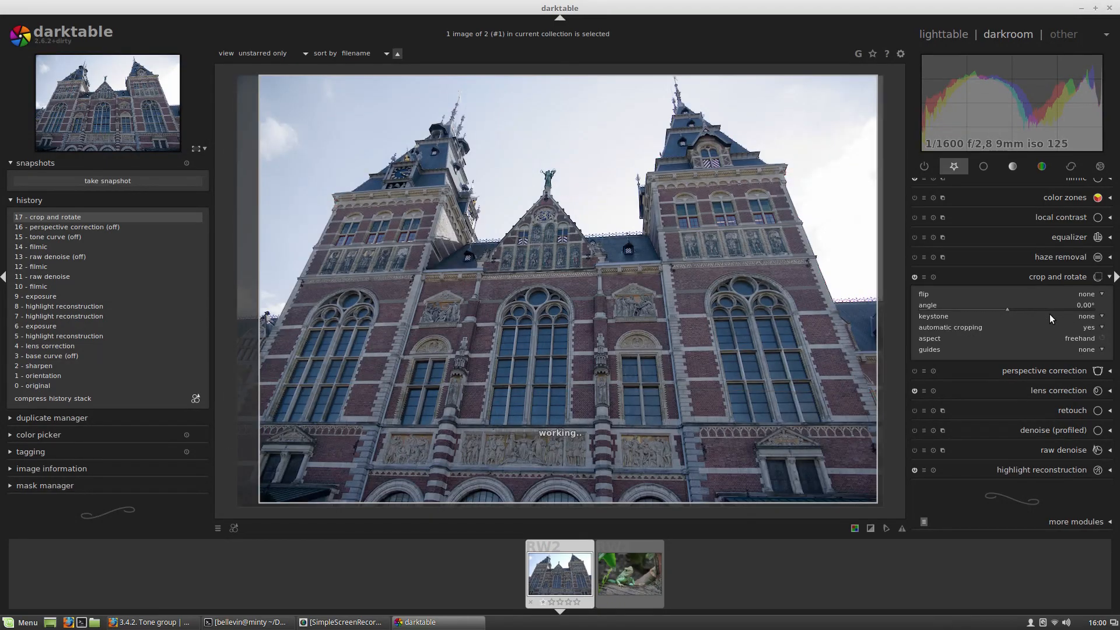
Commit the crop and collapse the crop and rotate module
double_click(620, 301)
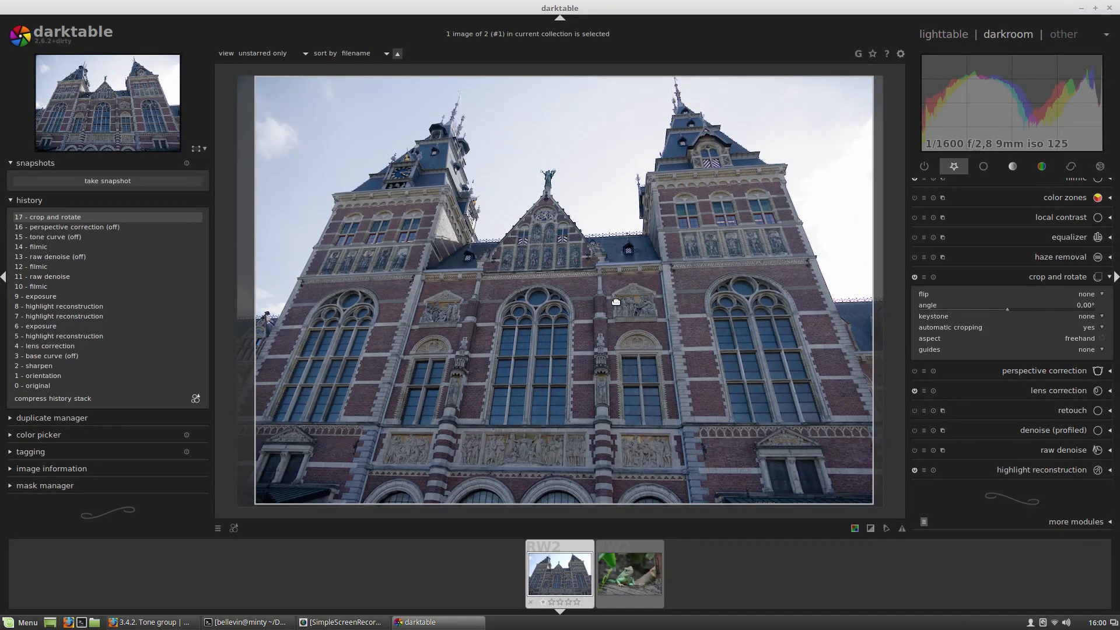
click(1050, 278)
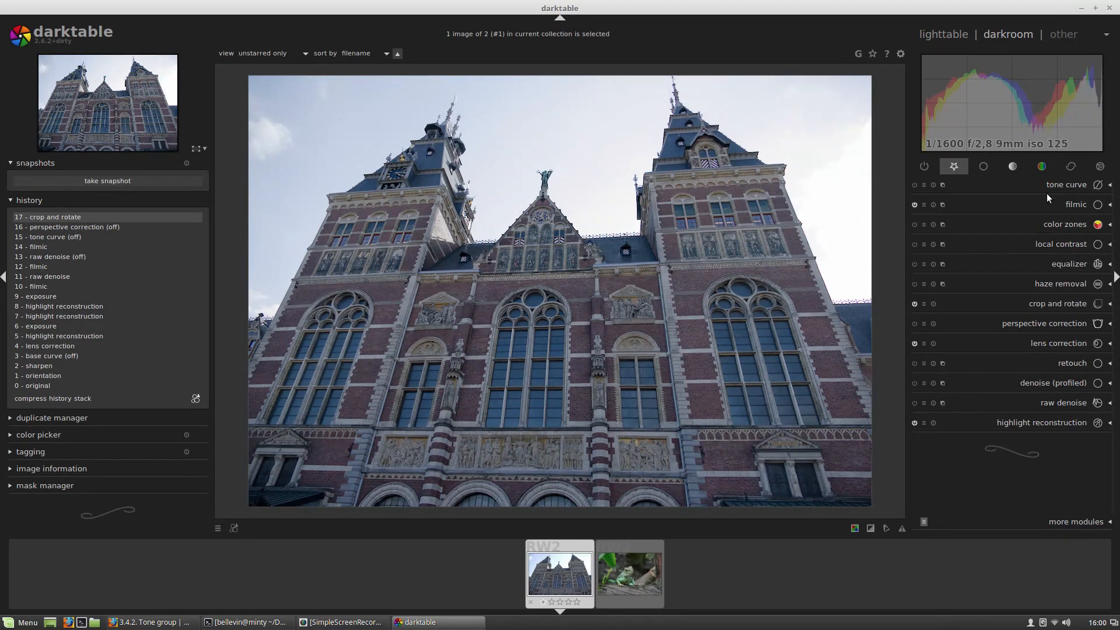
Look through the channel mixer's presets among the color modules, and return to the favourite modules
click(1048, 168)
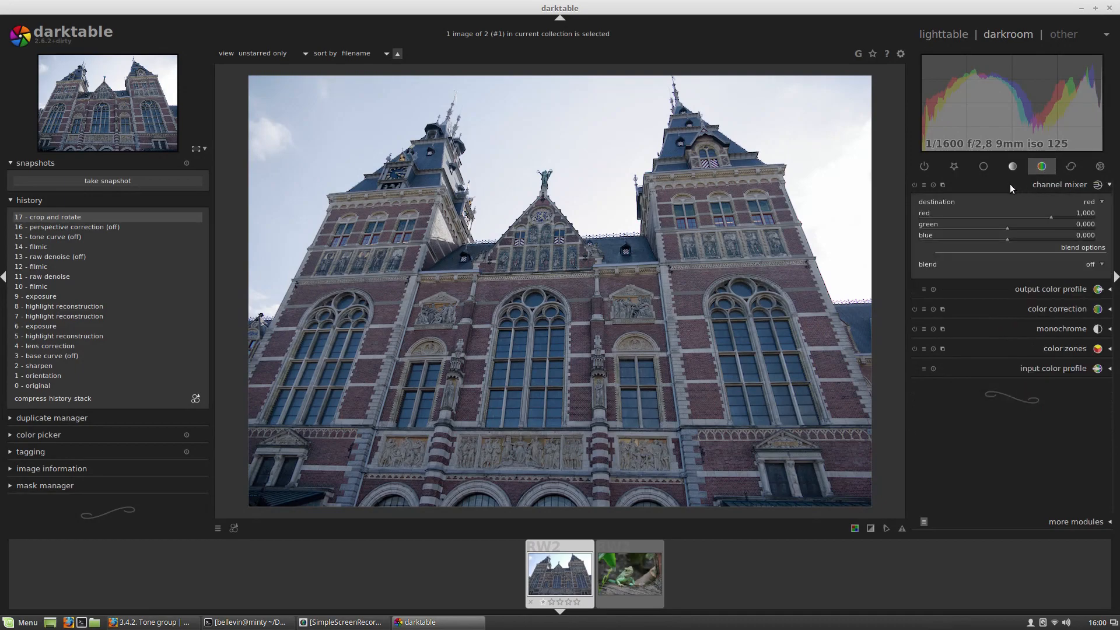
click(925, 185)
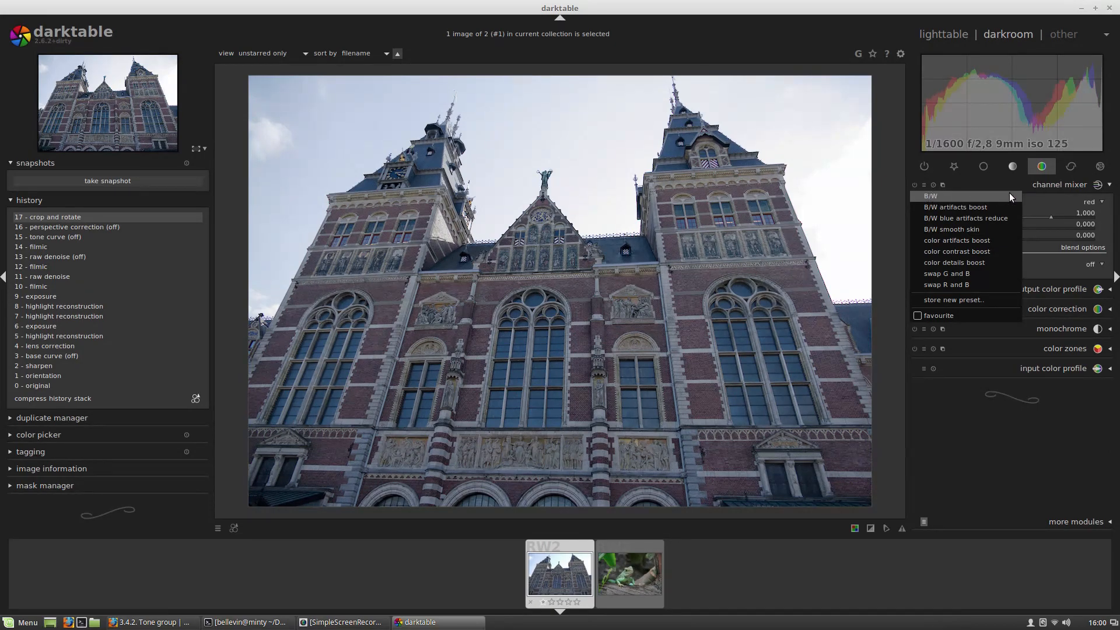
click(1059, 184)
click(1059, 185)
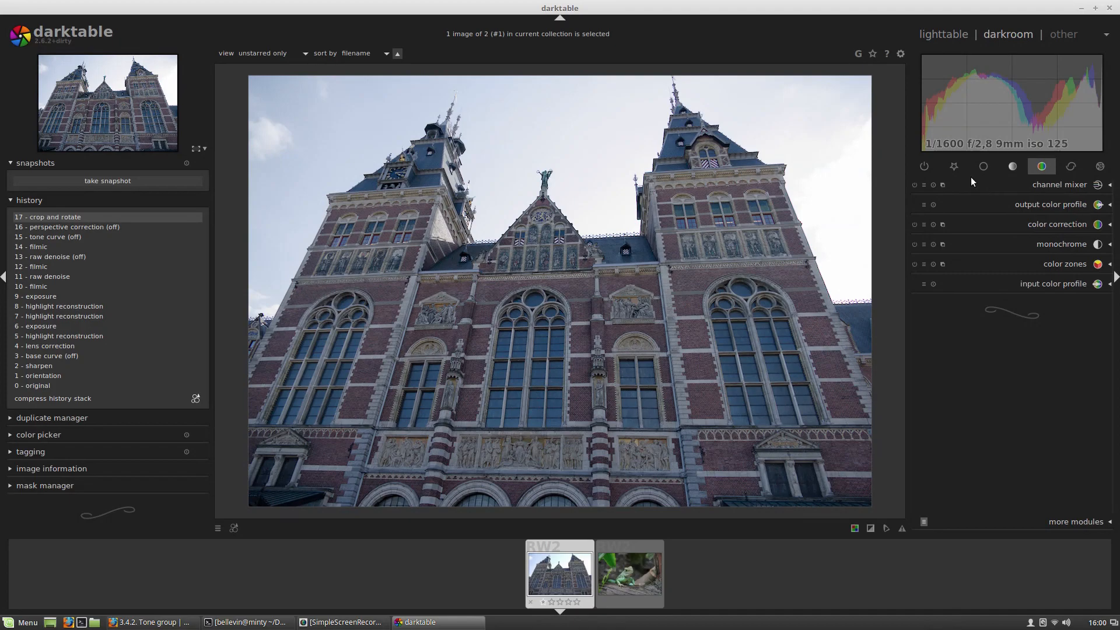
click(983, 168)
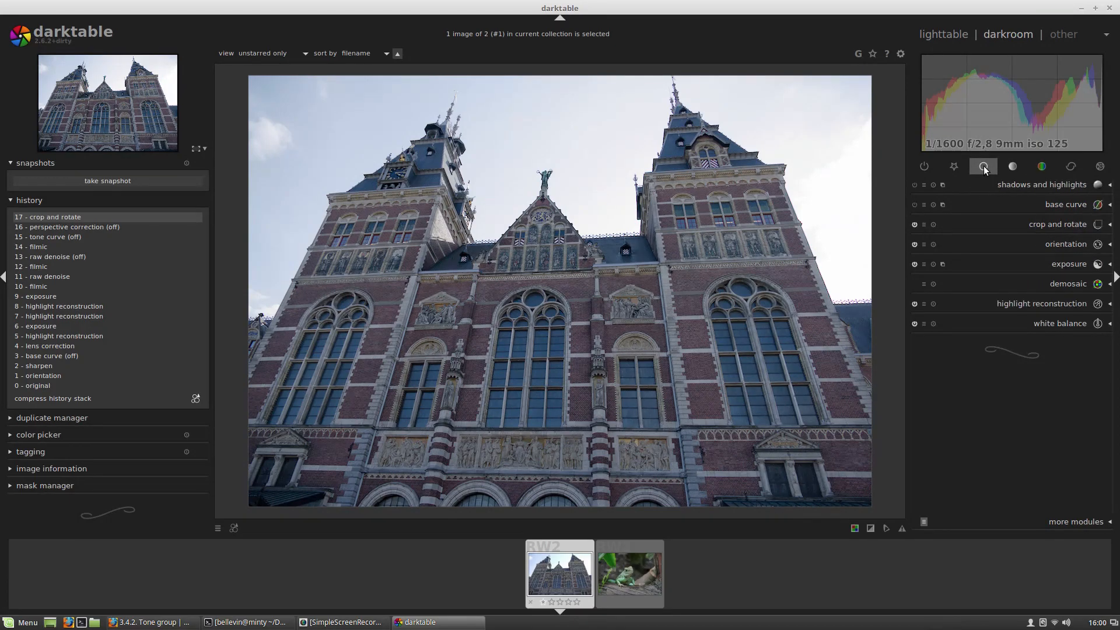
click(953, 167)
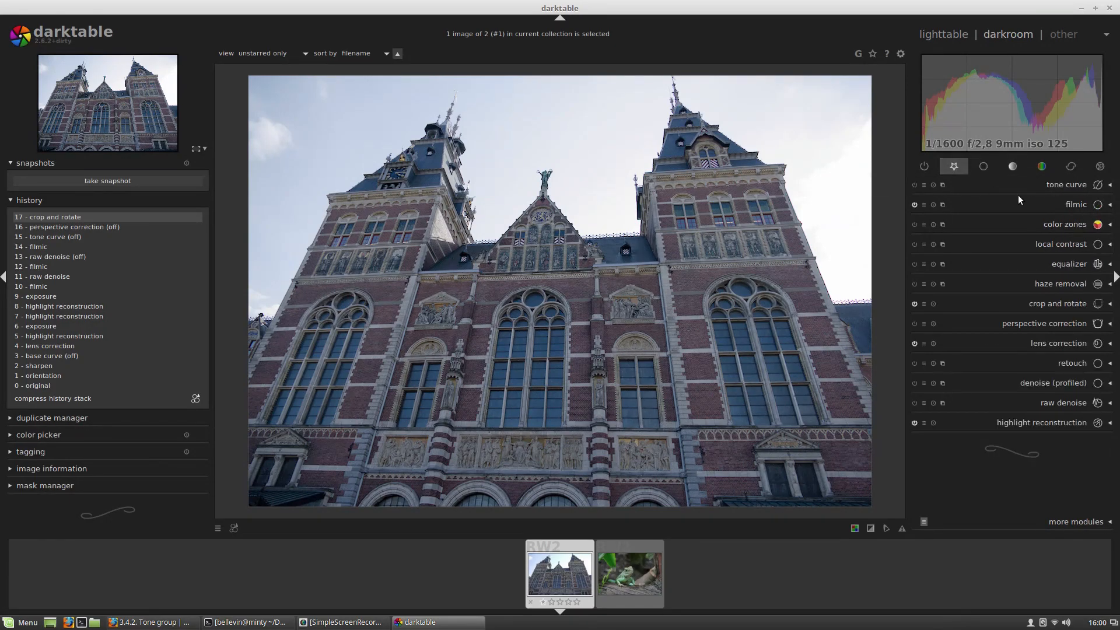
Try the black & white film preset in color zones and view its lightness curve and selection criteria
click(1031, 224)
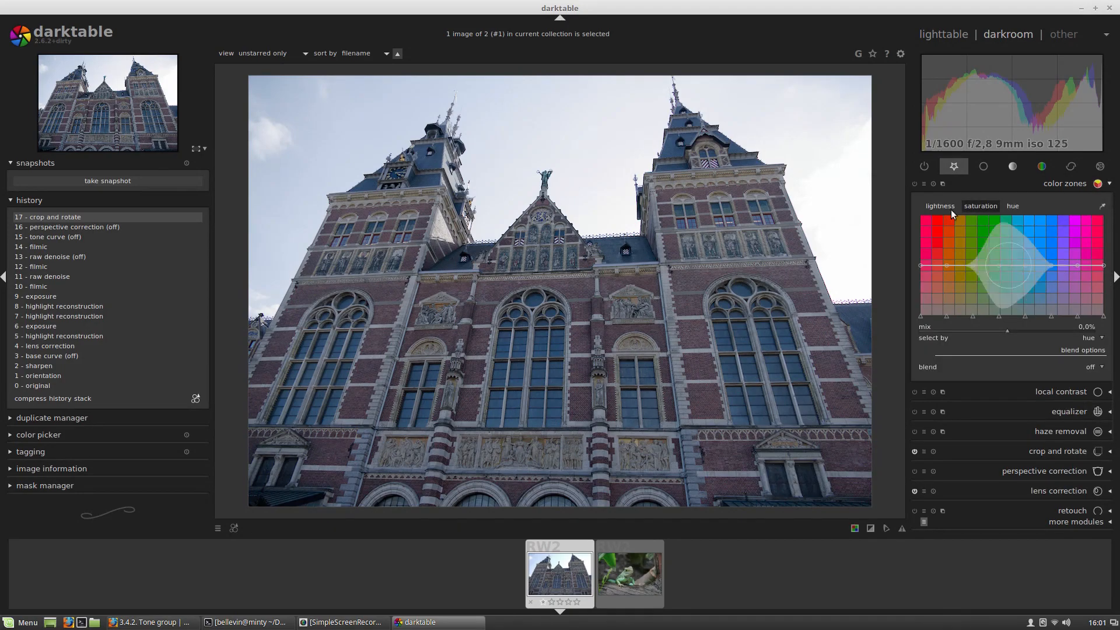
click(923, 185)
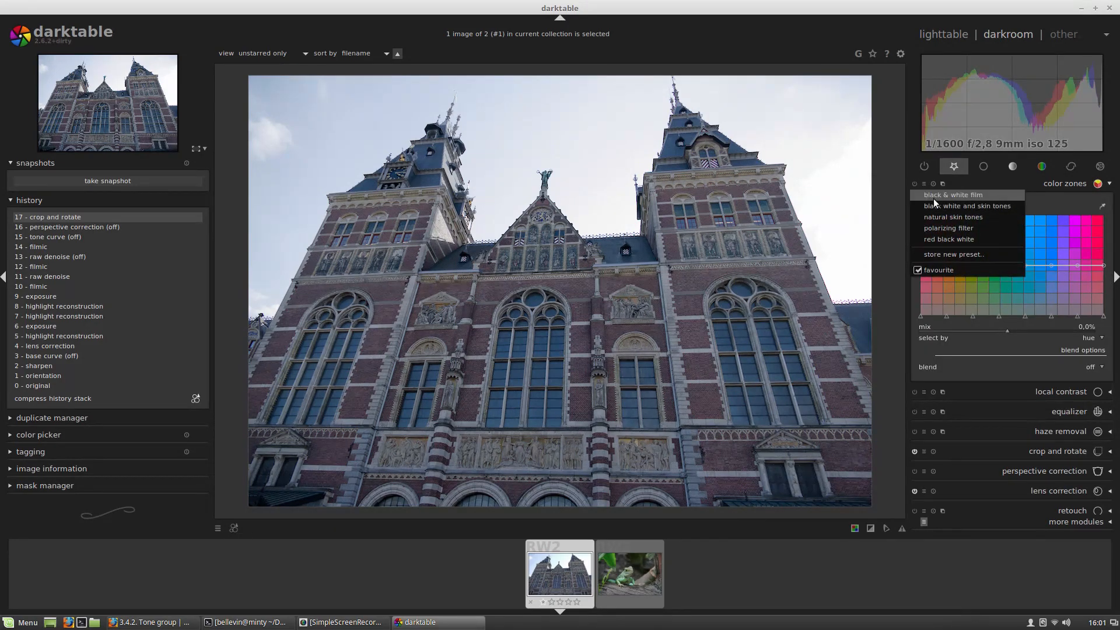
click(942, 195)
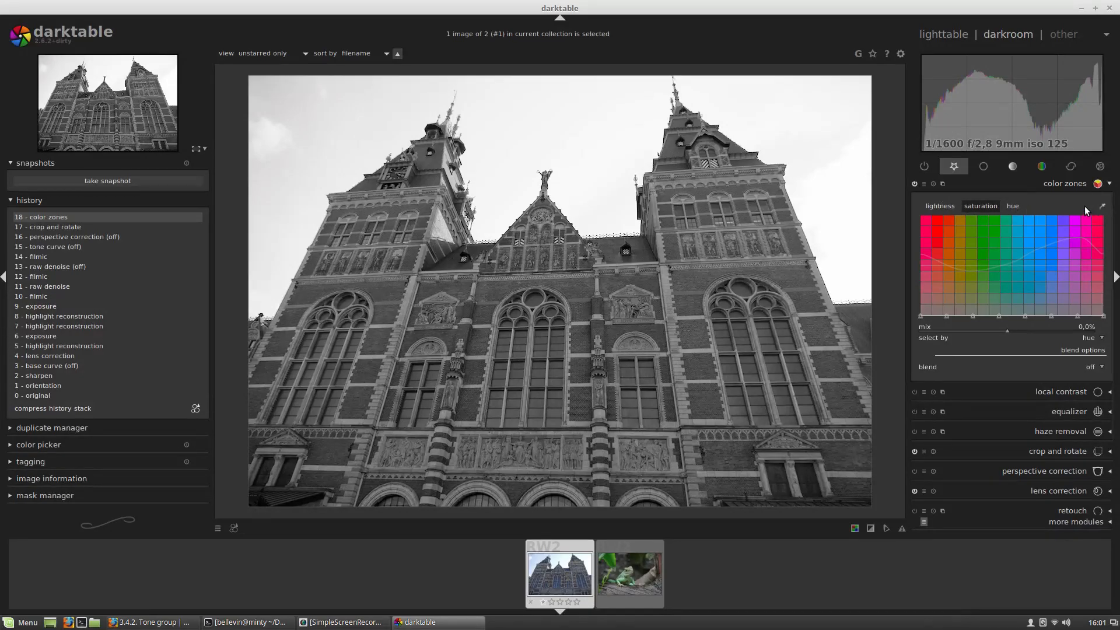
click(931, 207)
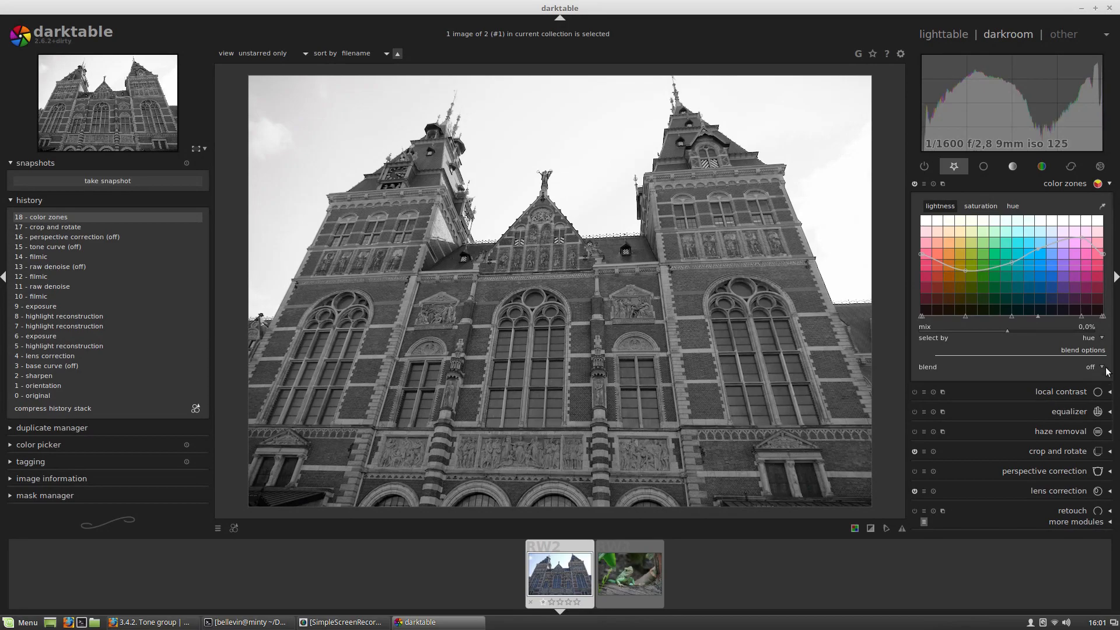
click(1097, 340)
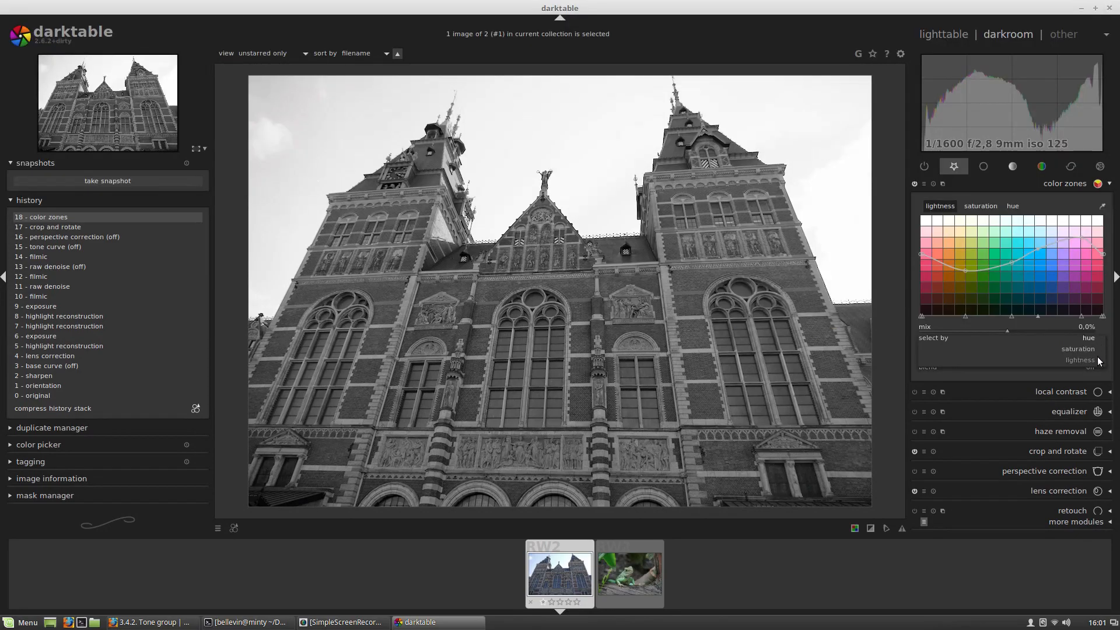
click(1098, 344)
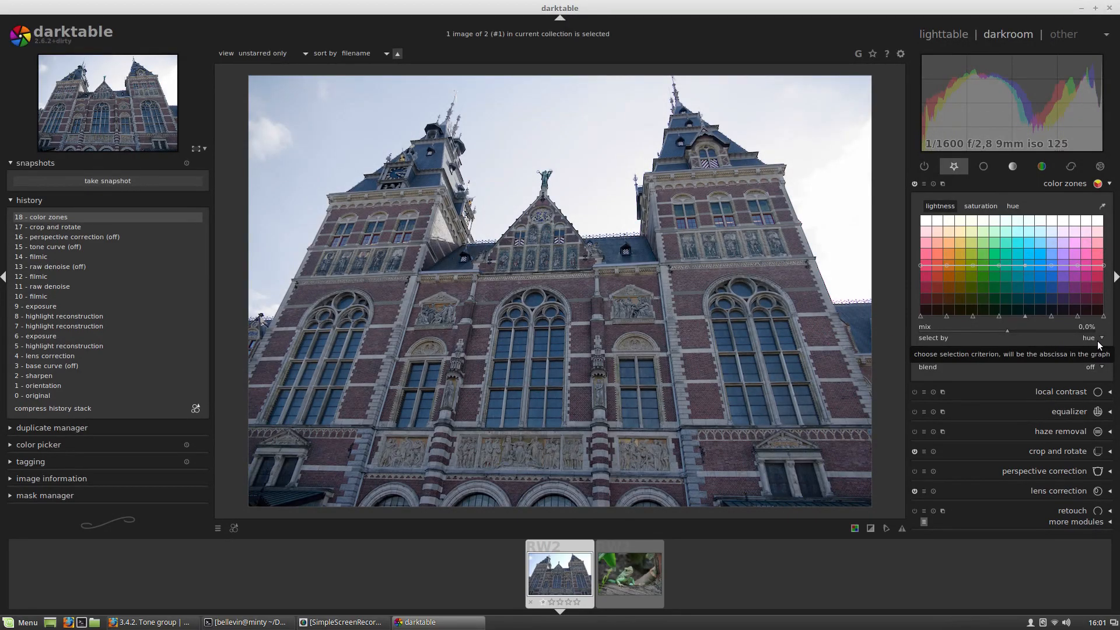
Try raising the lightness of the blue hues to the maximum in color zones, and reset the lightness curve
click(971, 208)
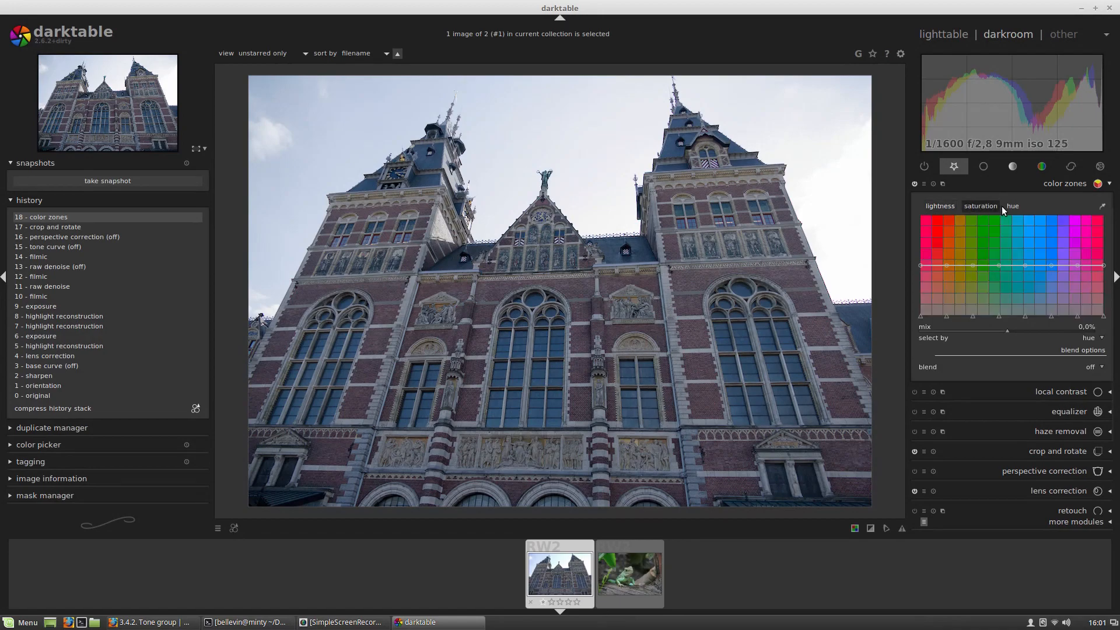
click(941, 209)
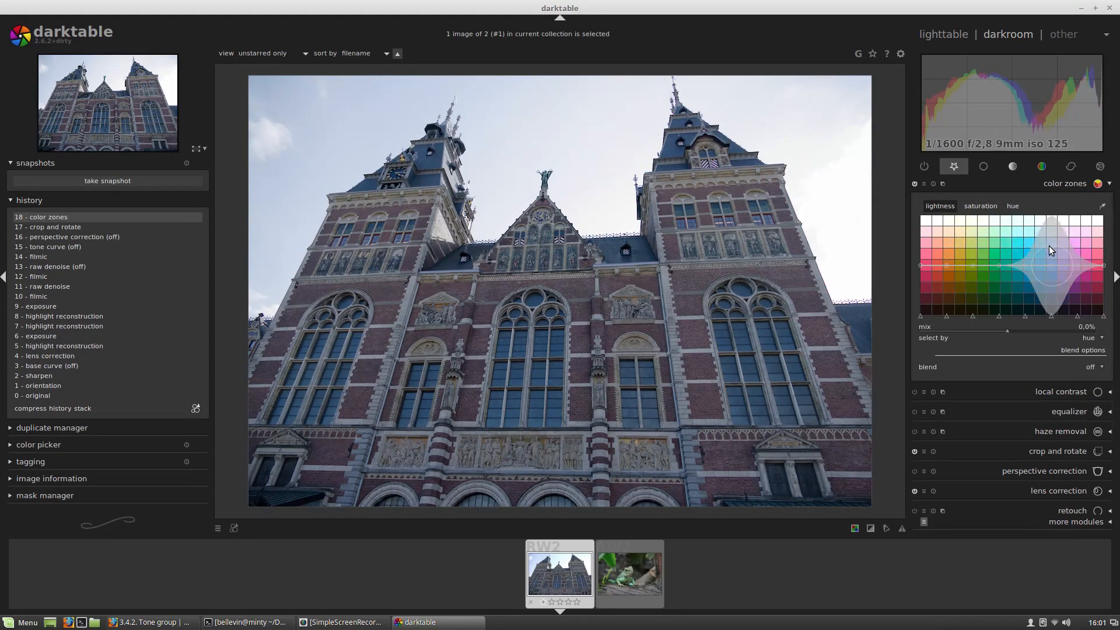
drag(1038, 262, 1035, 202)
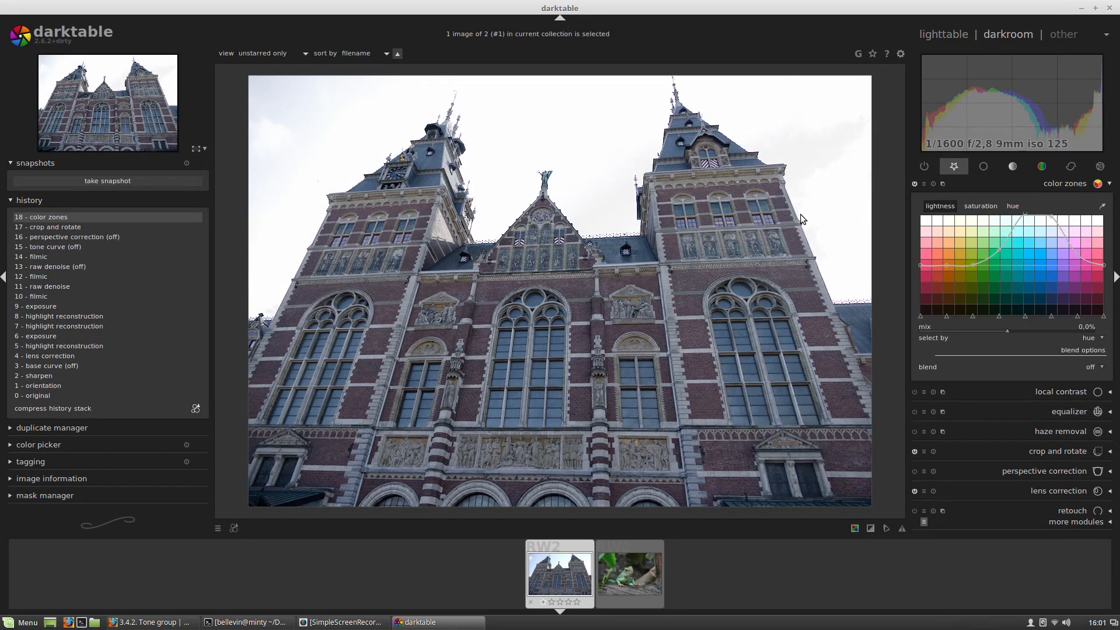
double_click(1032, 238)
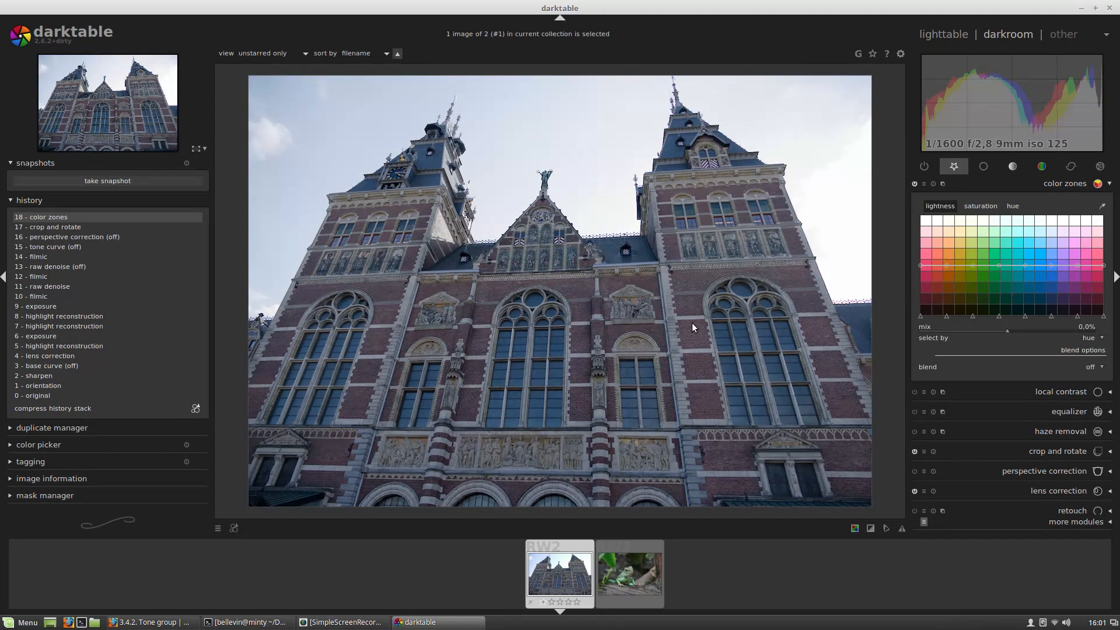
Apply the black & white film preset to color zones and lower the lightness of the blue hues to the minimum
click(923, 183)
click(934, 196)
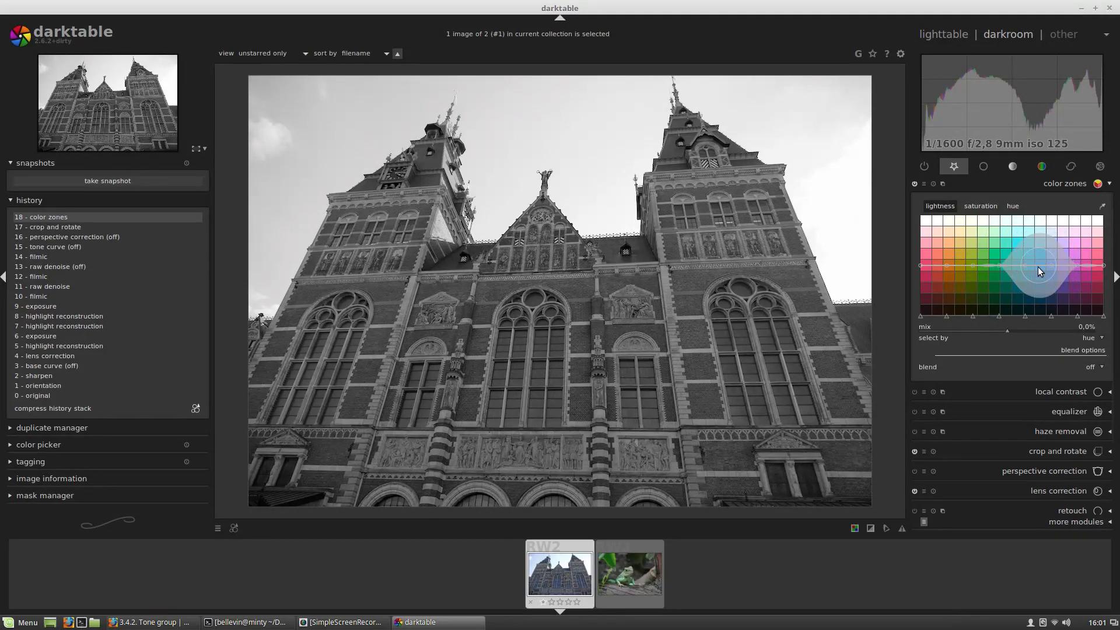
drag(1038, 268, 1044, 316)
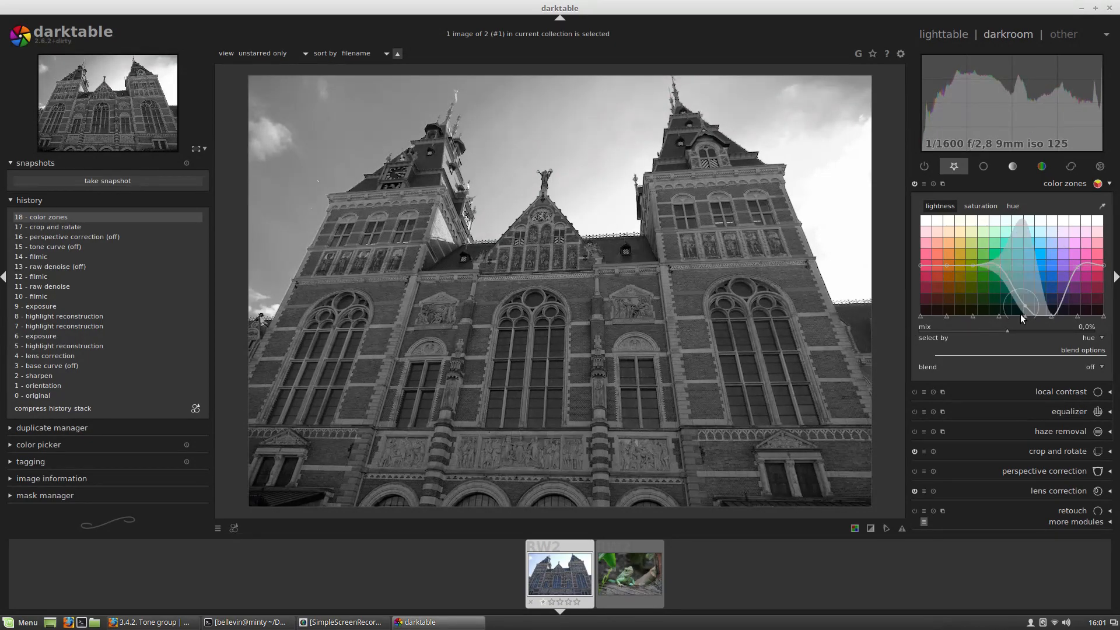
drag(1026, 307, 1025, 317)
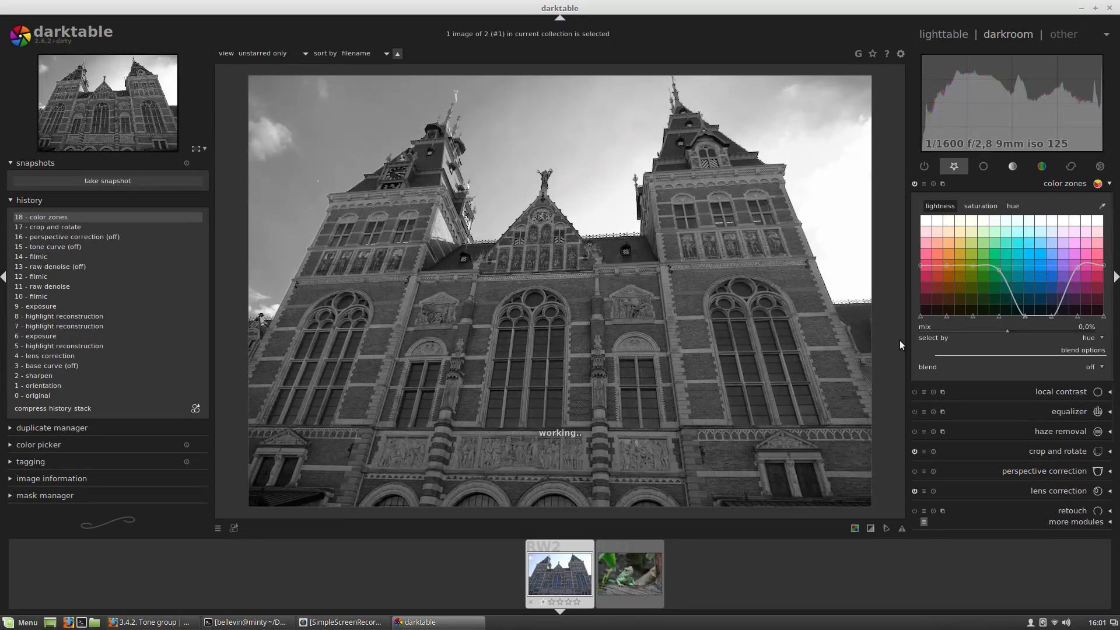
Reset the lightness curve in color zones and raise the lightness of the blue hues to the maximum
double_click(1043, 280)
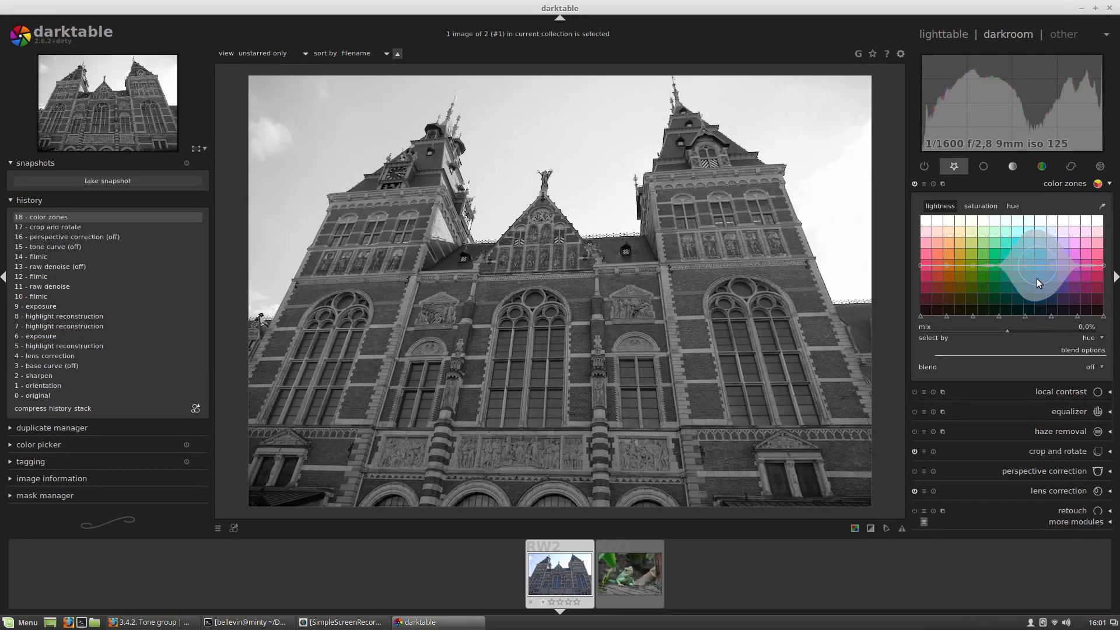
drag(1036, 279, 1040, 204)
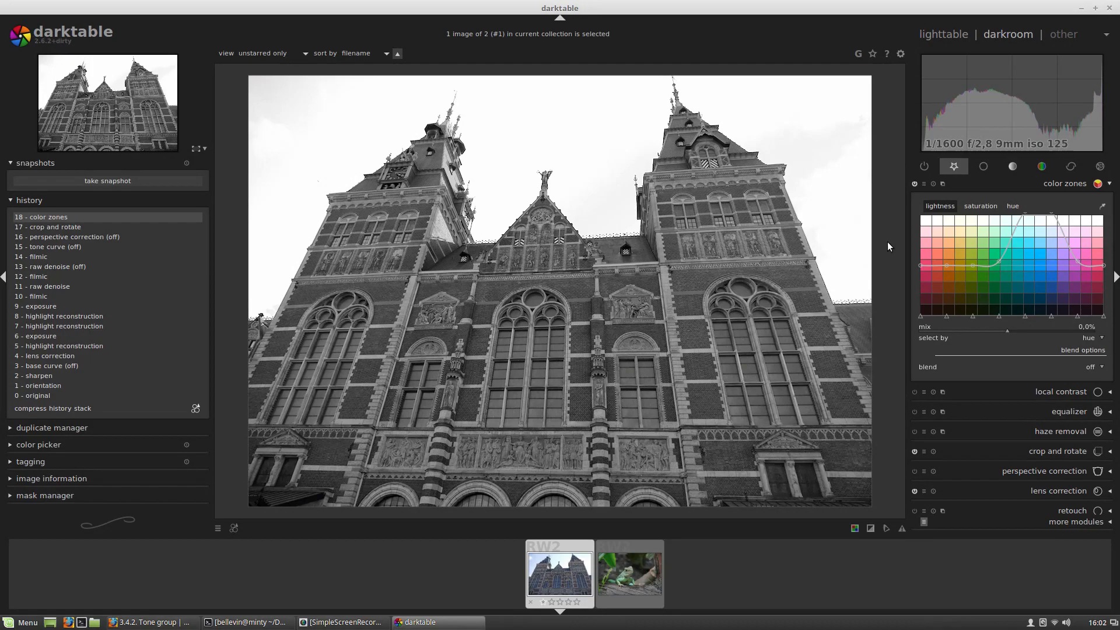
Add a new instance of color zones, and reset the saturation curve of the original instance while keeping its lightness curve
click(940, 184)
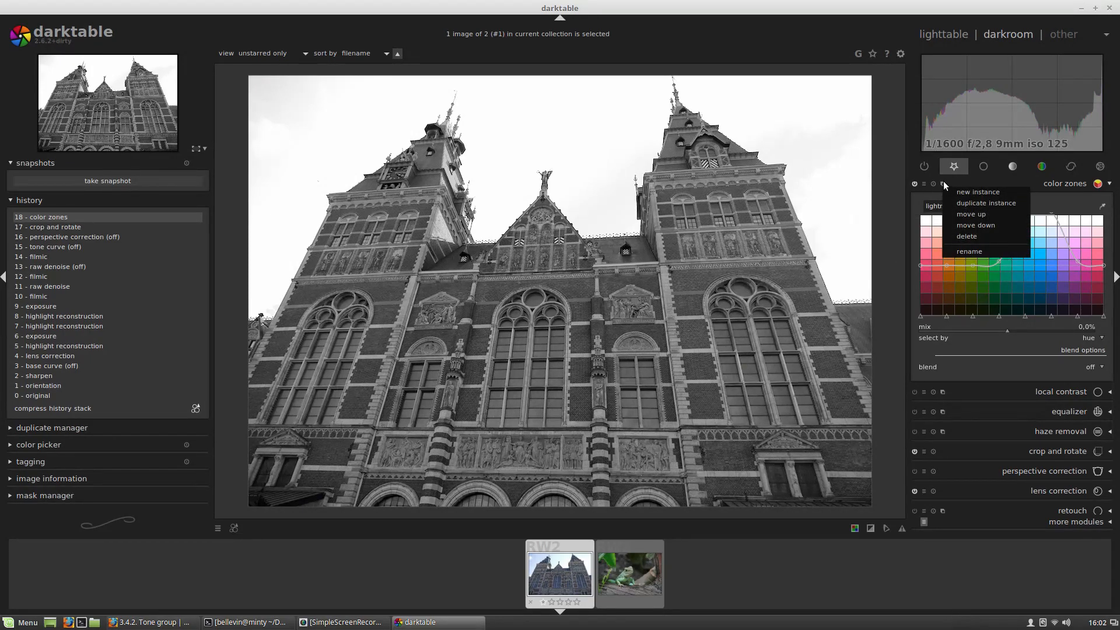
click(970, 191)
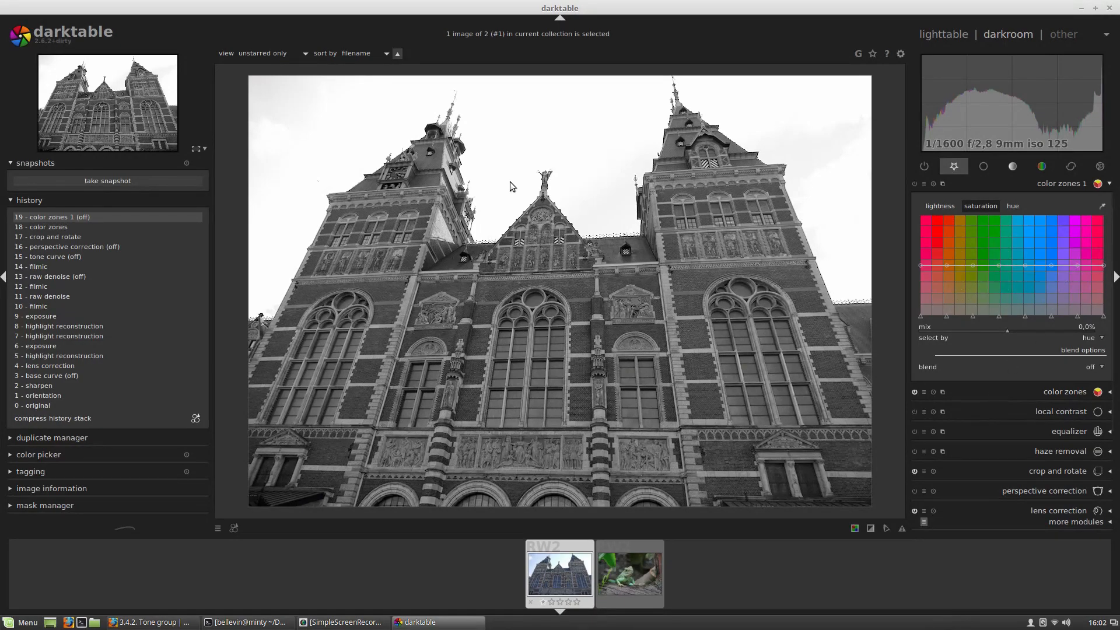
click(1065, 389)
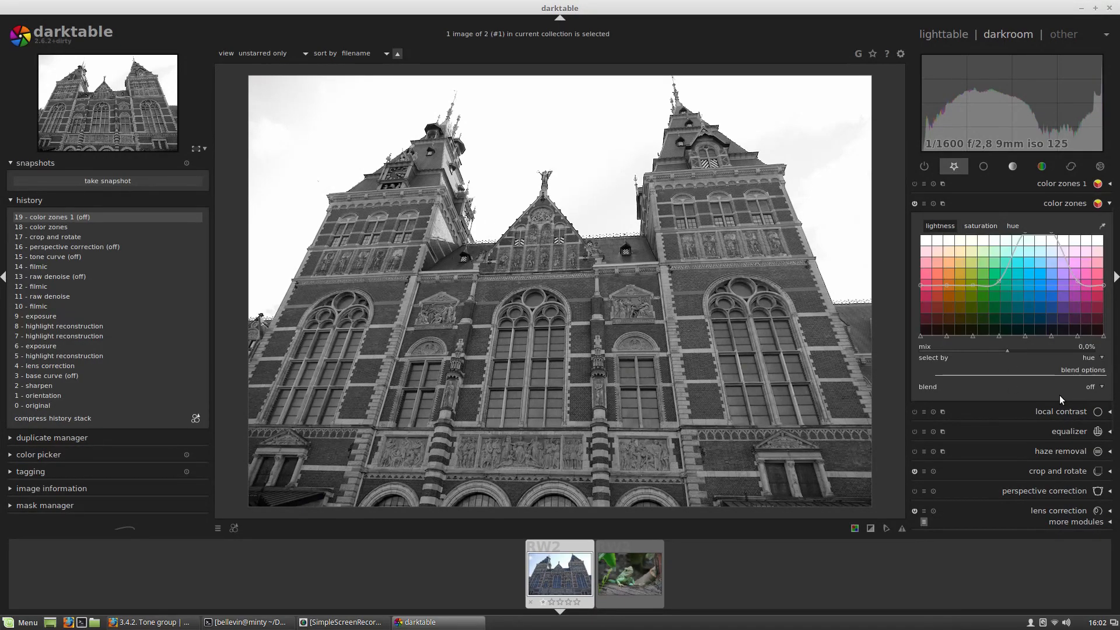
click(985, 225)
click(1040, 288)
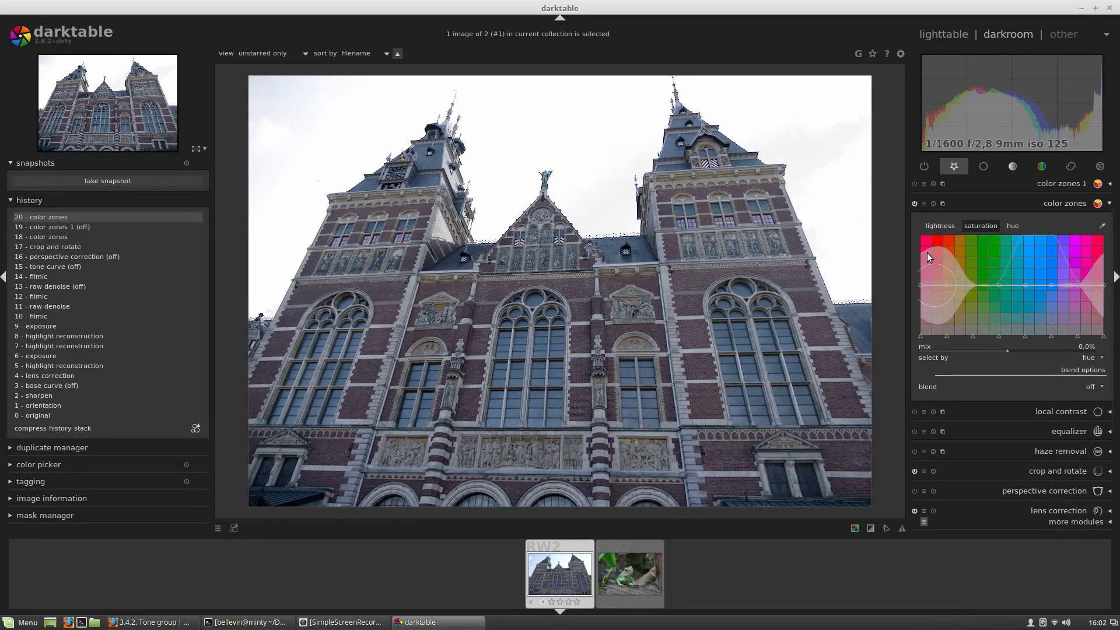
click(937, 227)
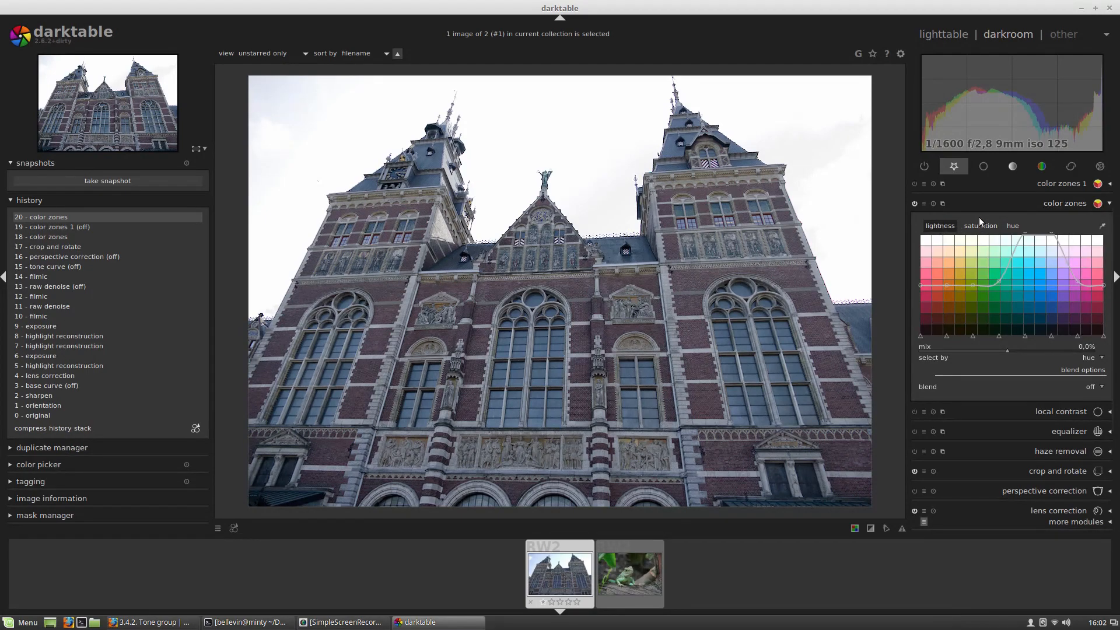
Lower the saturation of all hues to the minimum in the second color zones instance, using a widened area of influence
click(1040, 186)
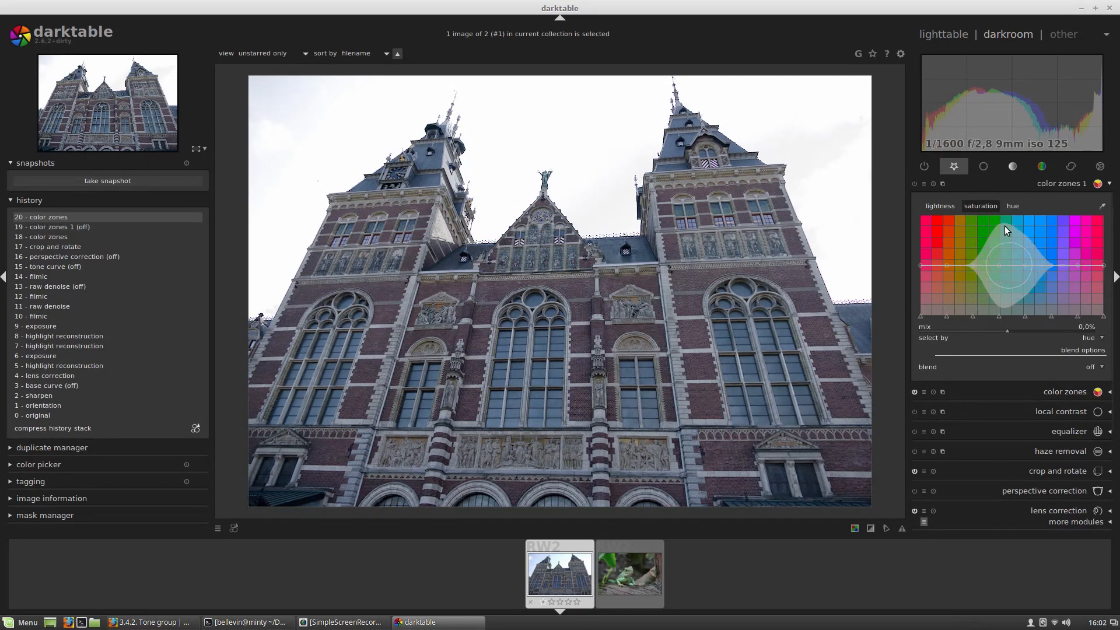
scroll(1015, 266, down, 6)
drag(1010, 249, 981, 345)
Raise the lightness of the blue hues to the maximum in the second color zones instance
click(942, 206)
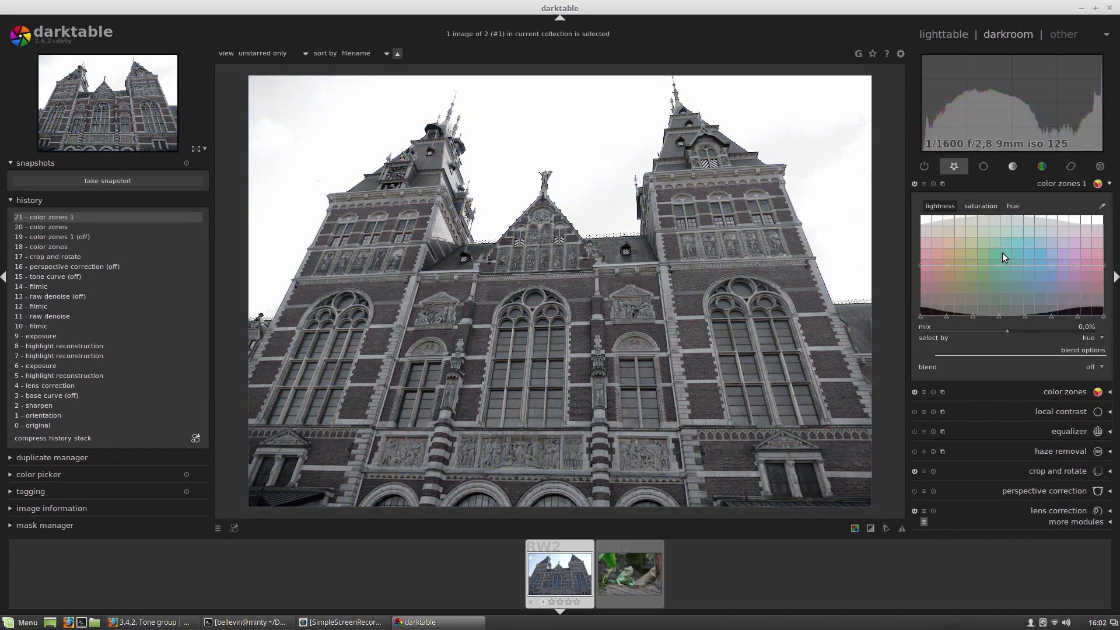
scroll(1036, 264, up, 9)
drag(1038, 274, 1034, 183)
scroll(1037, 222, up, 6)
drag(1042, 221, 1034, 210)
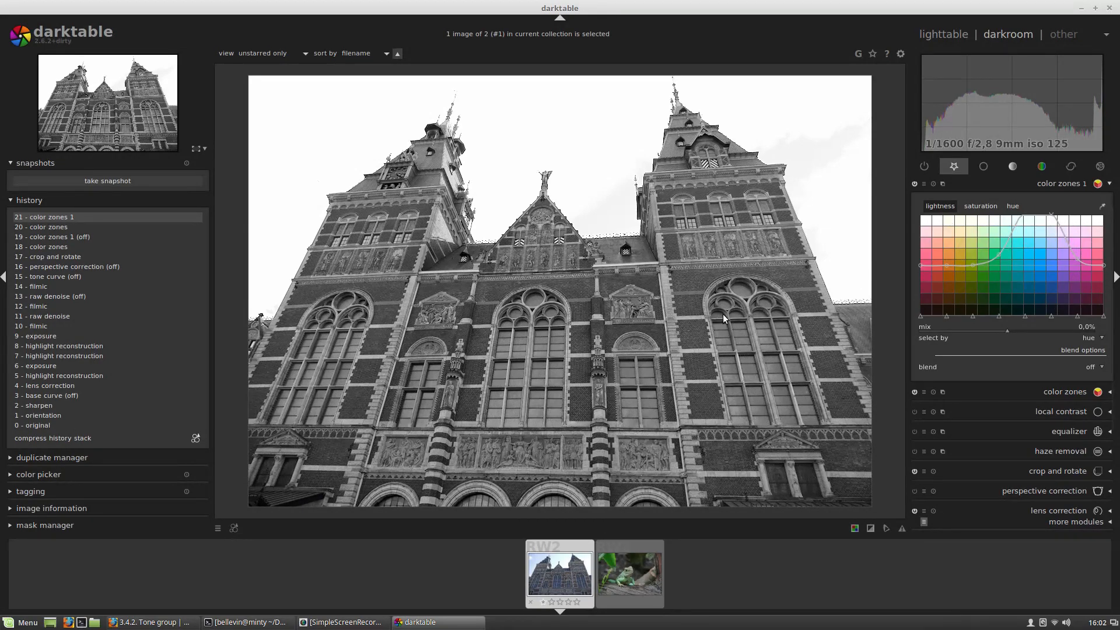
Review the second color zones instance and the list of color modules, and return to the favourite modules
click(1005, 186)
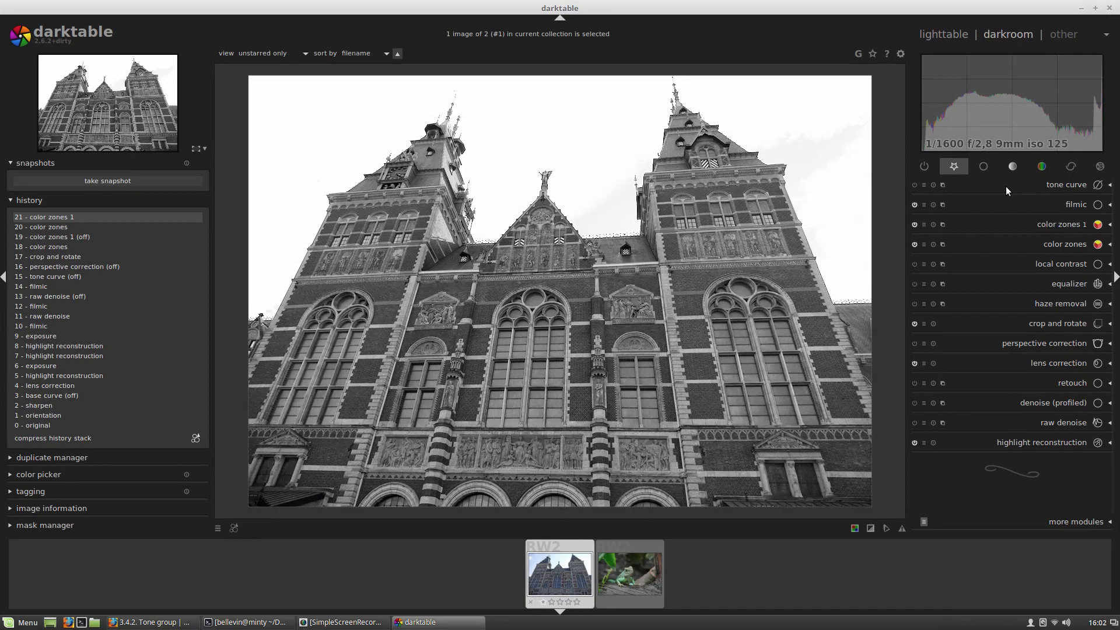
click(1078, 225)
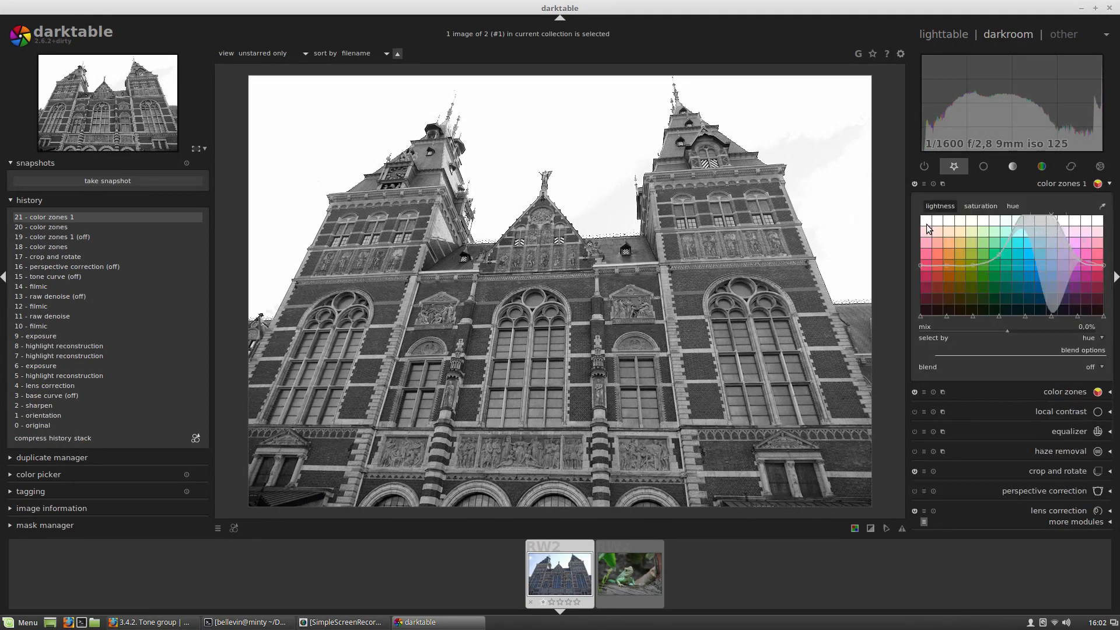
click(1073, 184)
click(1044, 168)
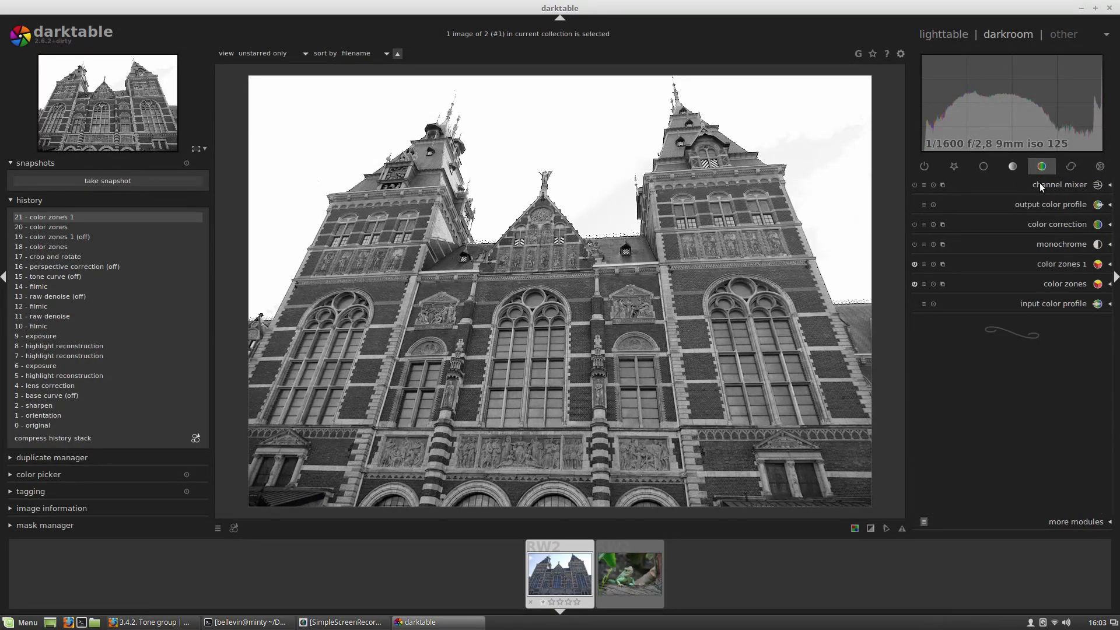
click(955, 167)
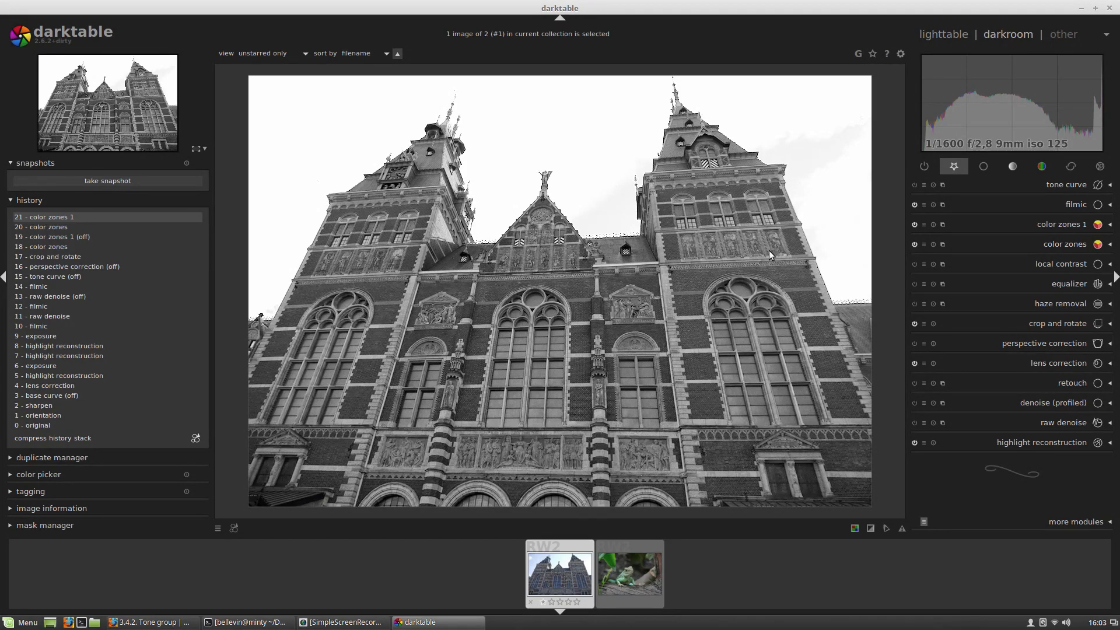
Try local contrast with the local laplacian filter, compare the image with and without it, and switch it off
click(1031, 263)
click(913, 197)
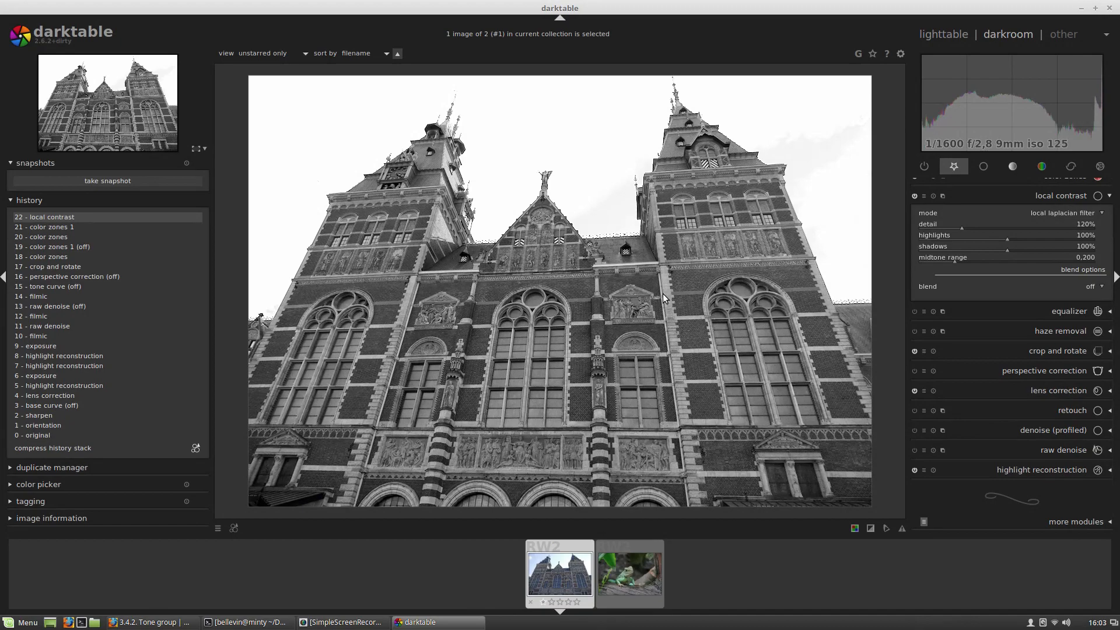
click(915, 195)
click(915, 195)
click(915, 197)
Raise the finest details slightly on the equalizer's luma curve
click(999, 312)
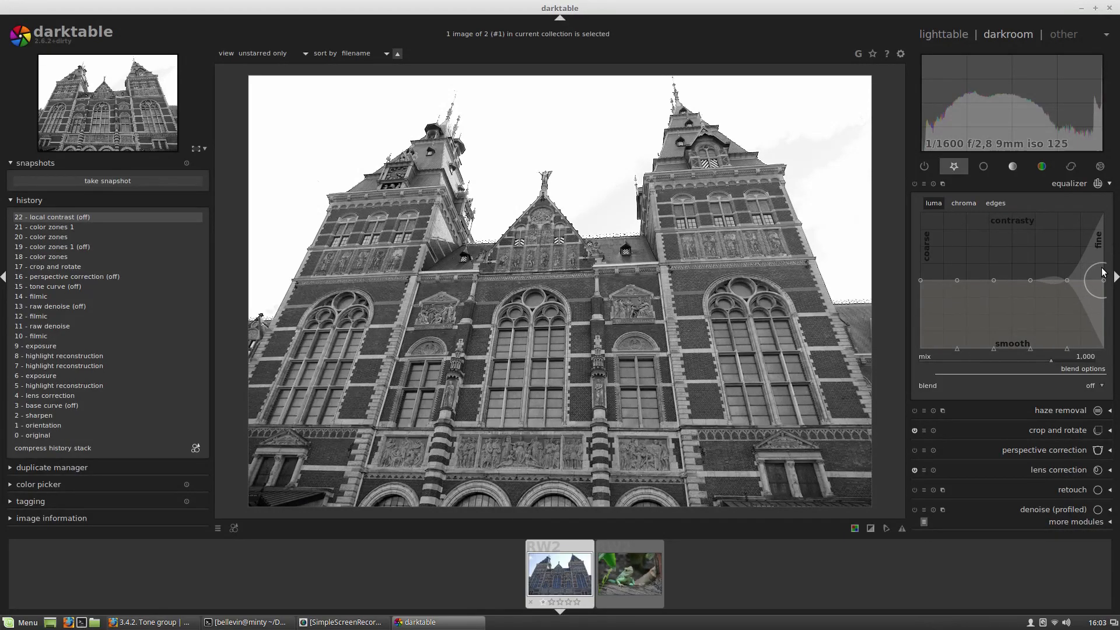
scroll(1103, 272, down, 2)
drag(1102, 281, 1101, 287)
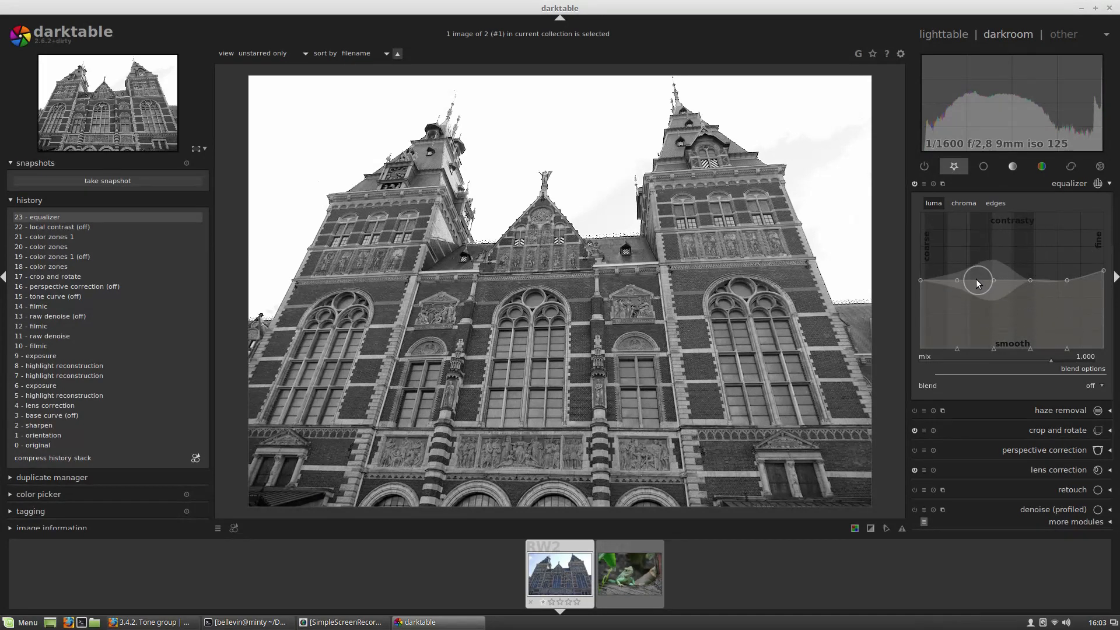
View the equalizer's chroma and edges curves, and return to the luma curve
click(960, 205)
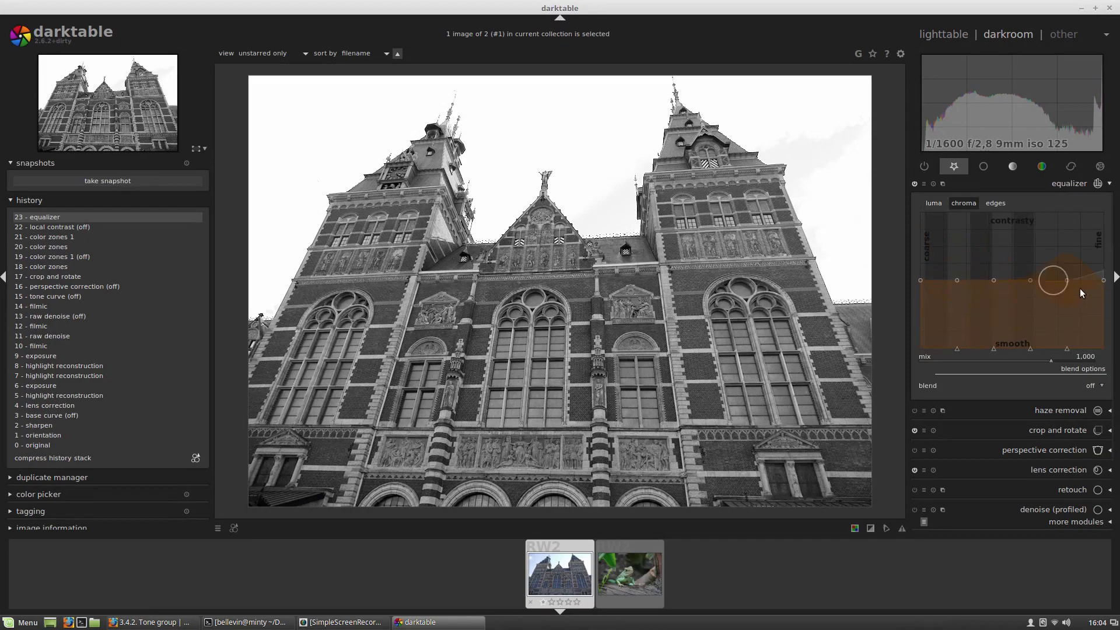
click(998, 202)
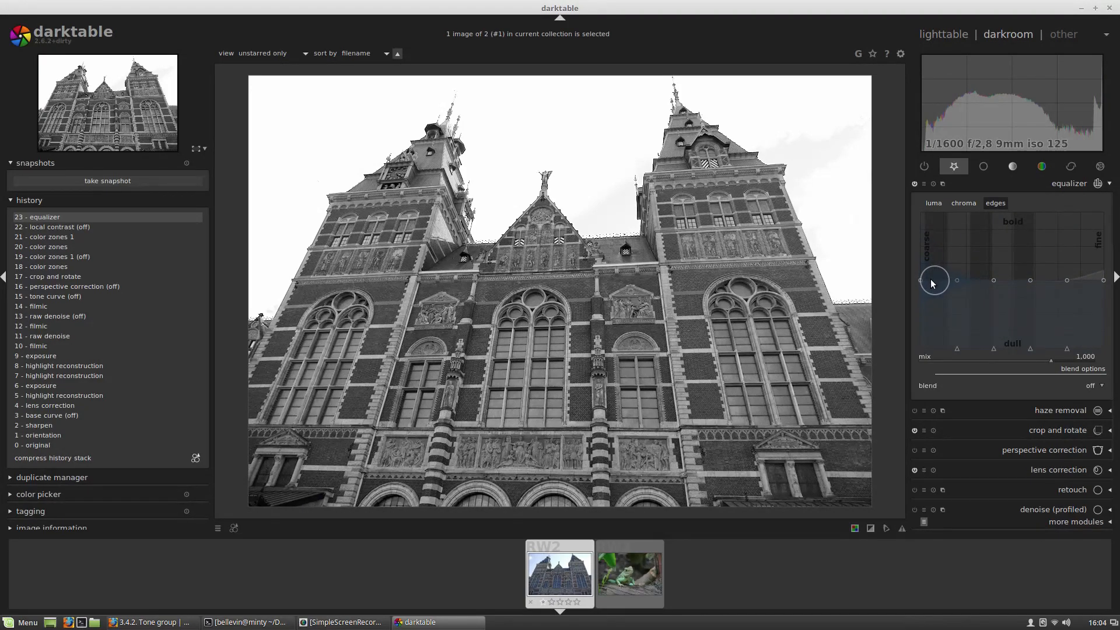
click(931, 203)
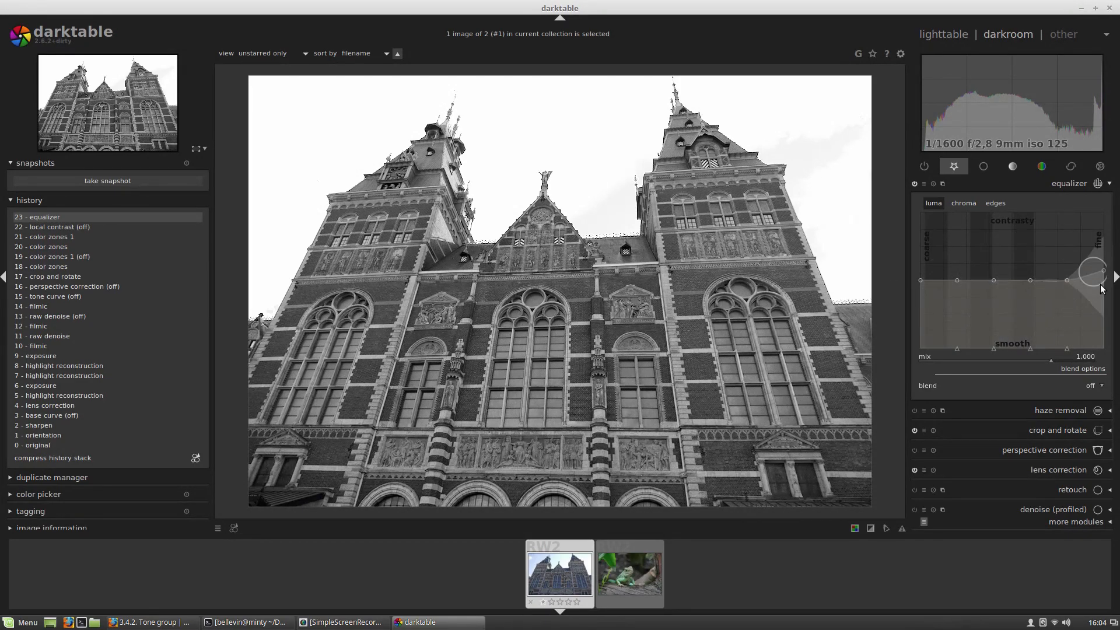
Lift the equalizer's luma curve broadly from the middle to the fine details, adjusting the area of influence
scroll(1099, 287, down, 15)
scroll(1053, 299, up, 4)
scroll(1031, 298, down, 1)
drag(1031, 299, 1041, 282)
scroll(1061, 275, up, 3)
drag(1069, 271, 1073, 263)
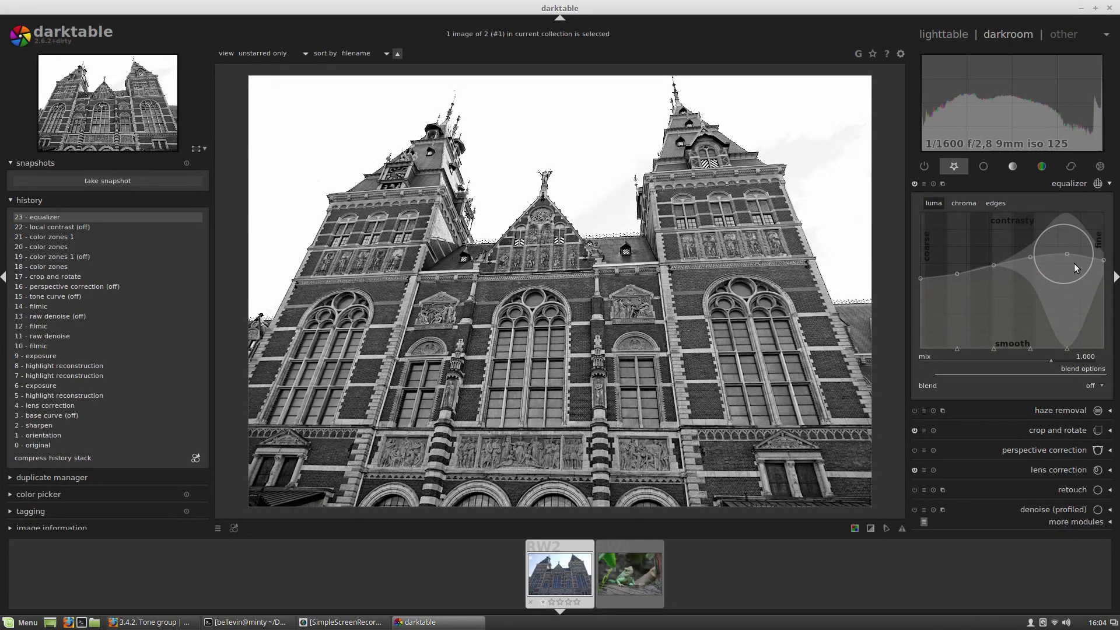
Compare the building with and without the equalizer, and leave the equalizer switched off
click(912, 180)
click(912, 181)
click(912, 181)
click(913, 183)
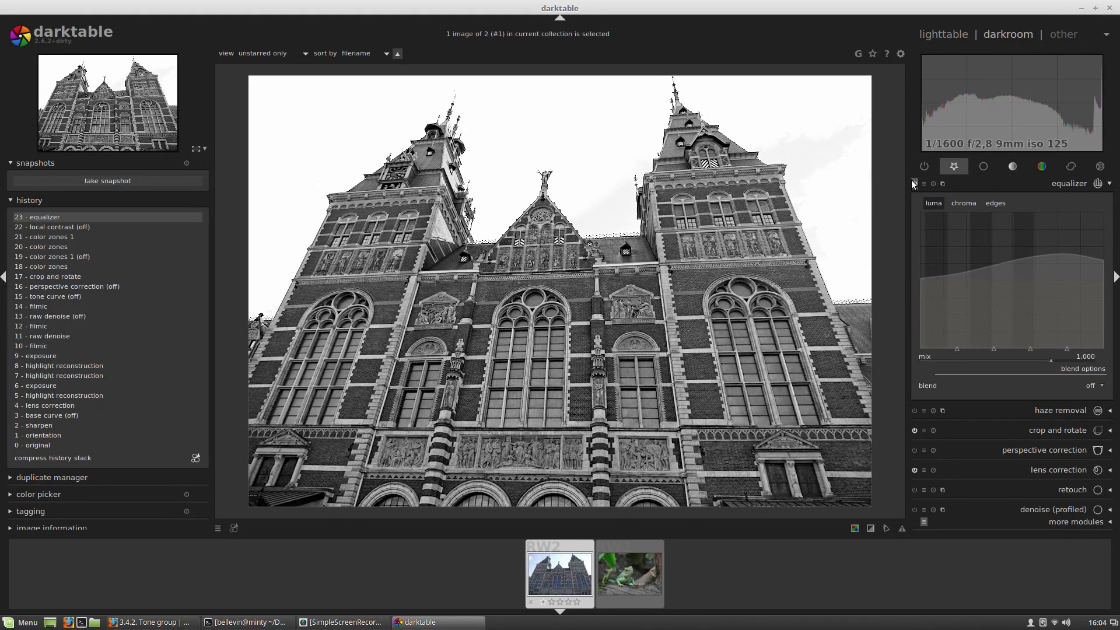
click(914, 183)
click(914, 183)
click(914, 183)
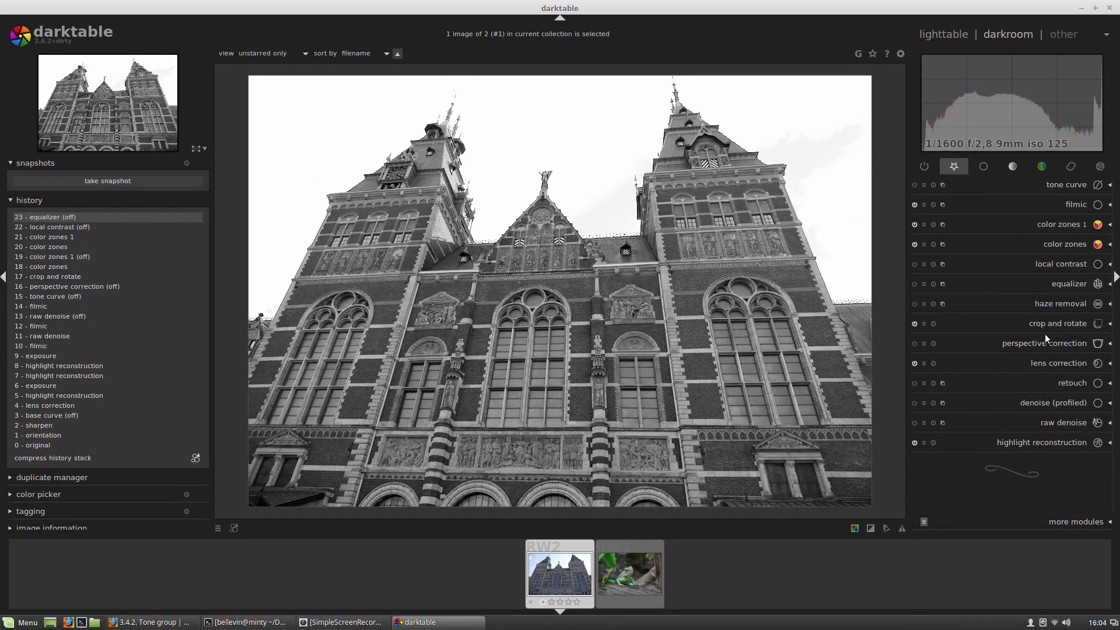
Try haze removal with its strength set to 0.27, and switch it off
click(1040, 305)
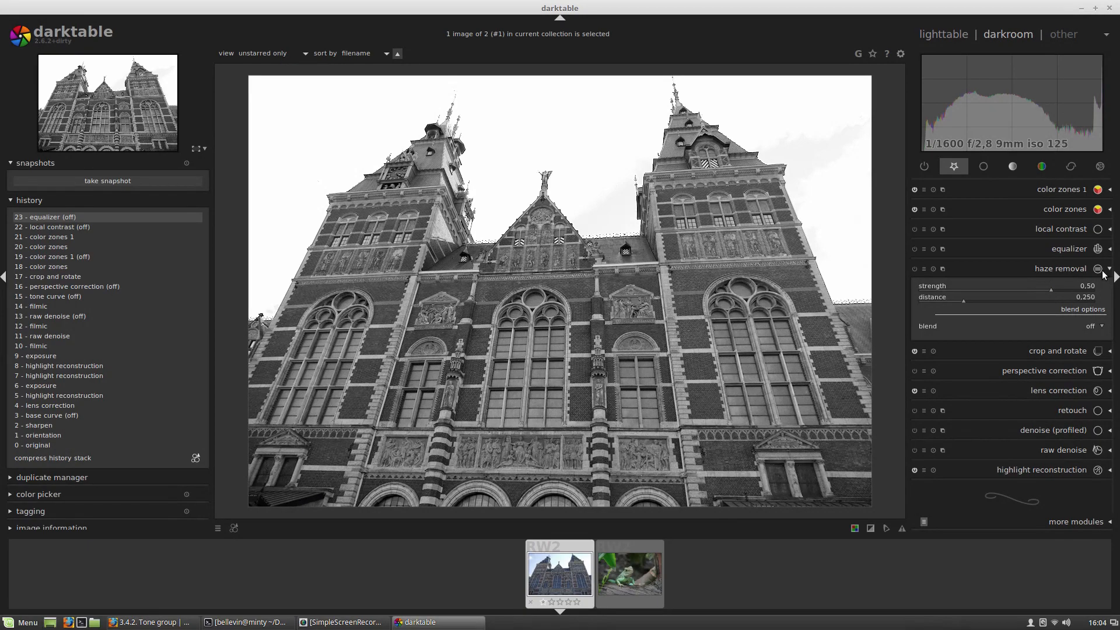
click(915, 269)
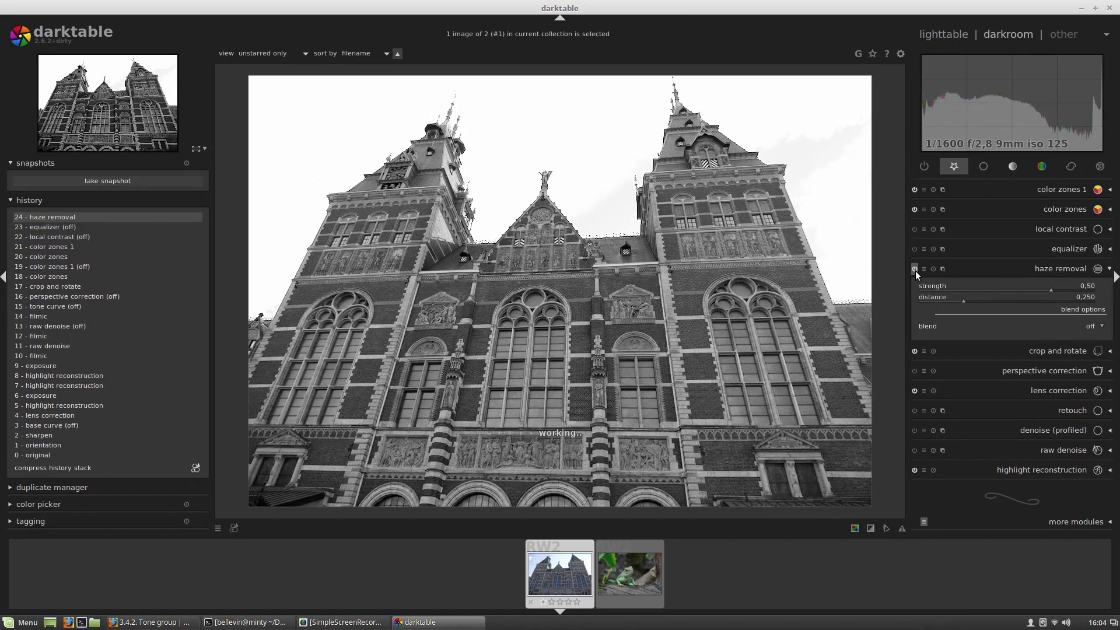
click(1072, 285)
drag(1054, 285, 1030, 286)
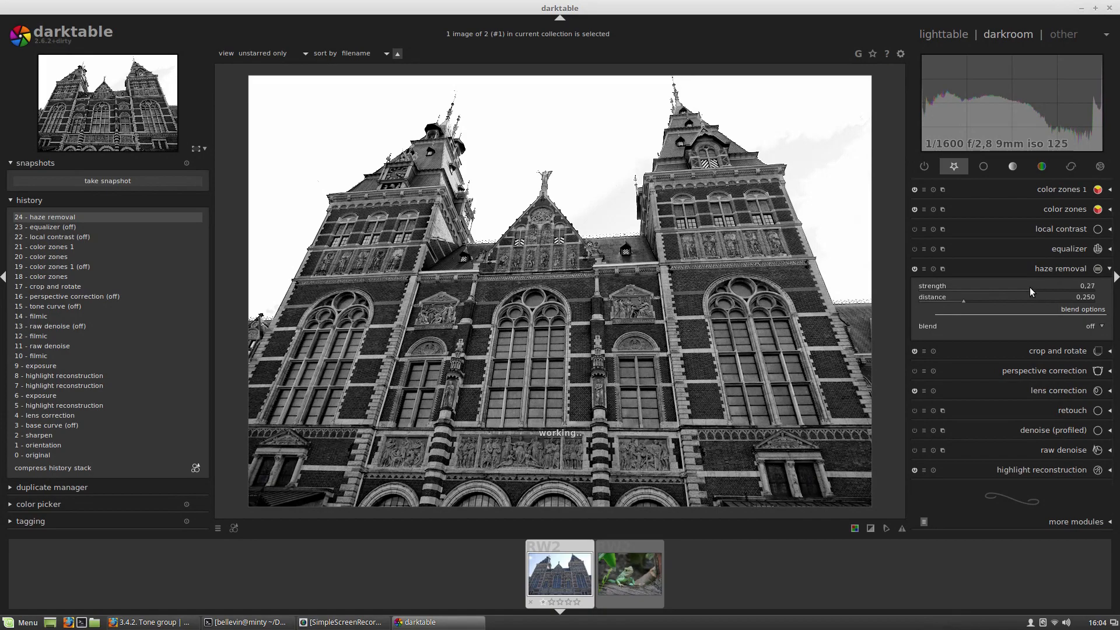
click(914, 269)
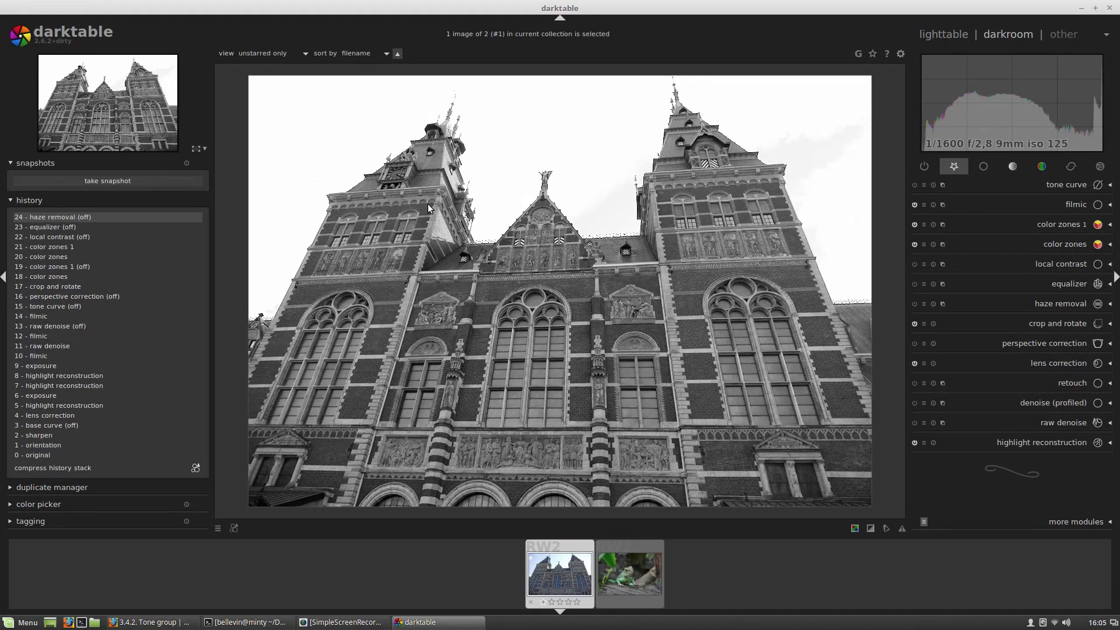
Take a snapshot of the current image and switch the equalizer back on
click(75, 182)
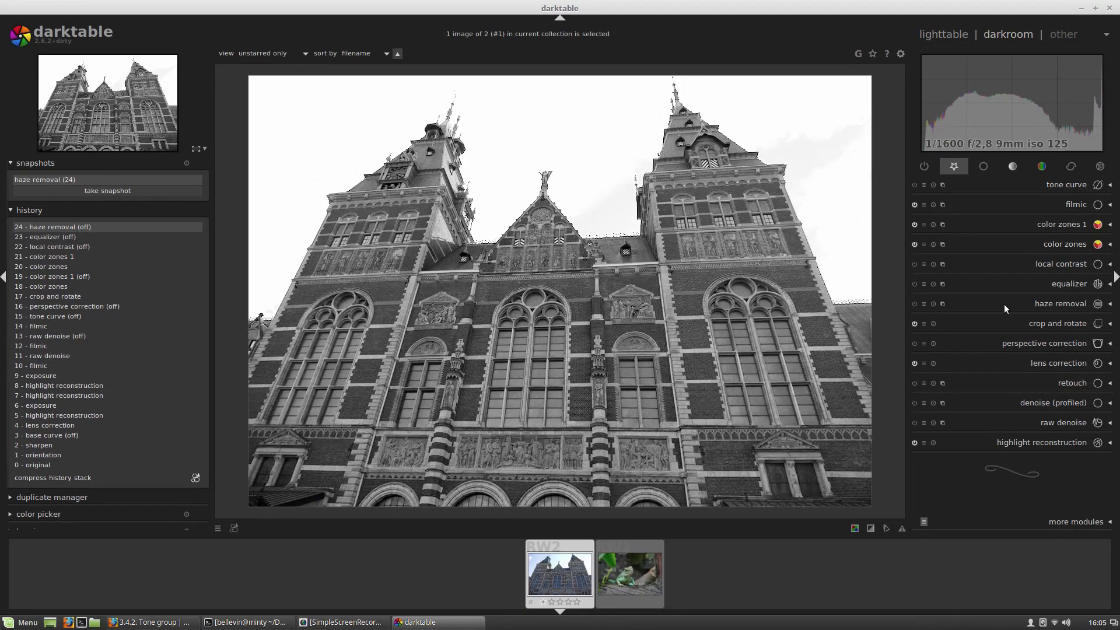
click(1067, 284)
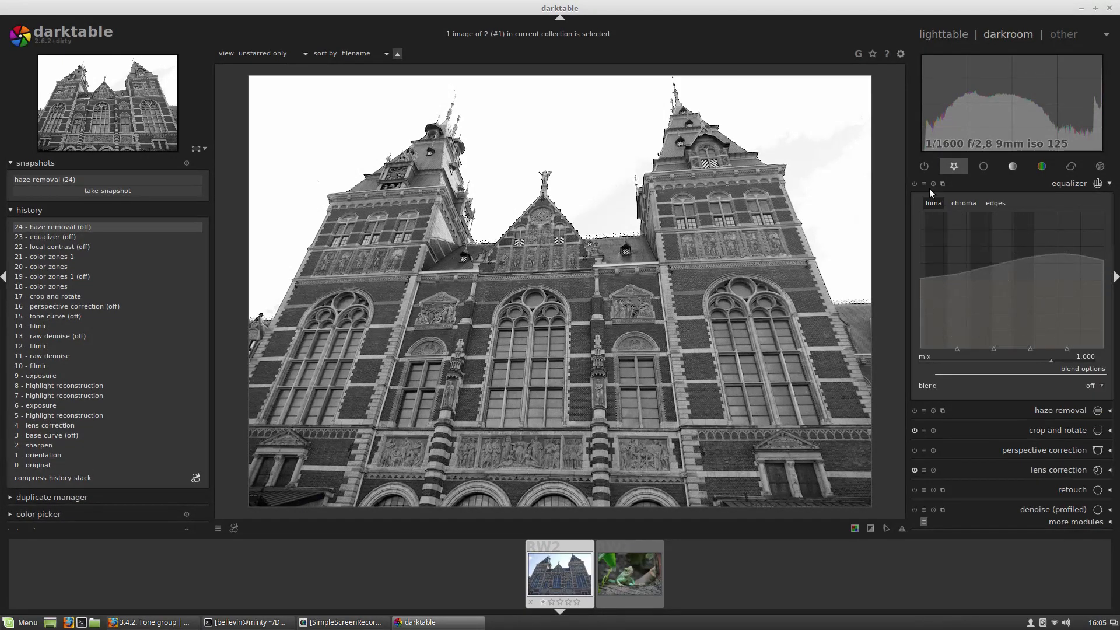
click(915, 184)
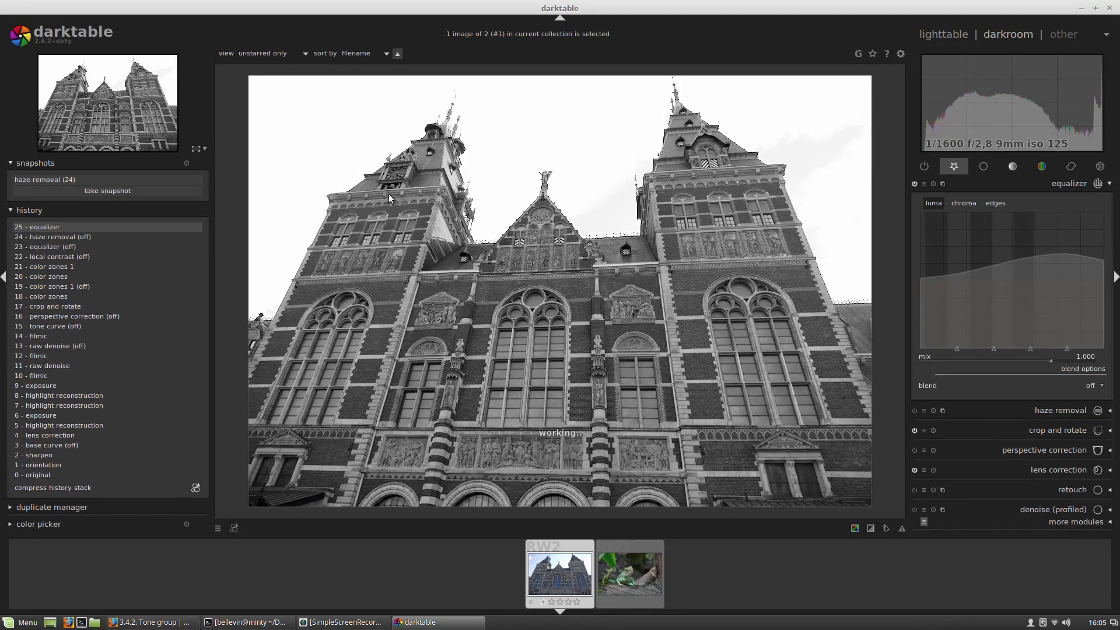
Compare the equalized image with the snapshot by moving the dividing line, and leave the comparison
click(119, 180)
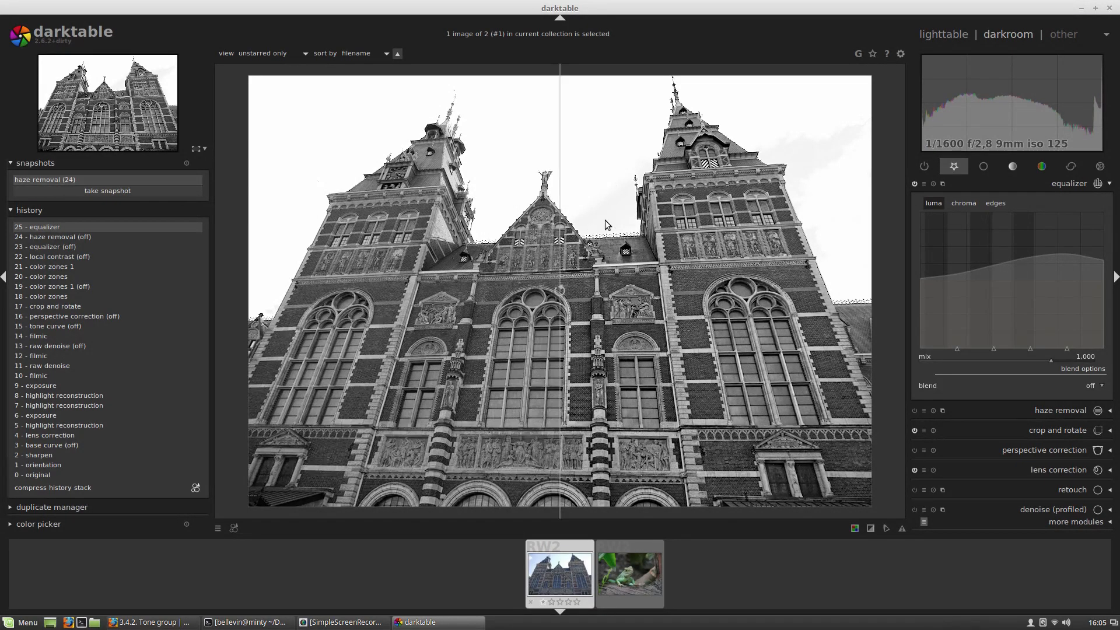
drag(561, 210, 533, 292)
click(178, 179)
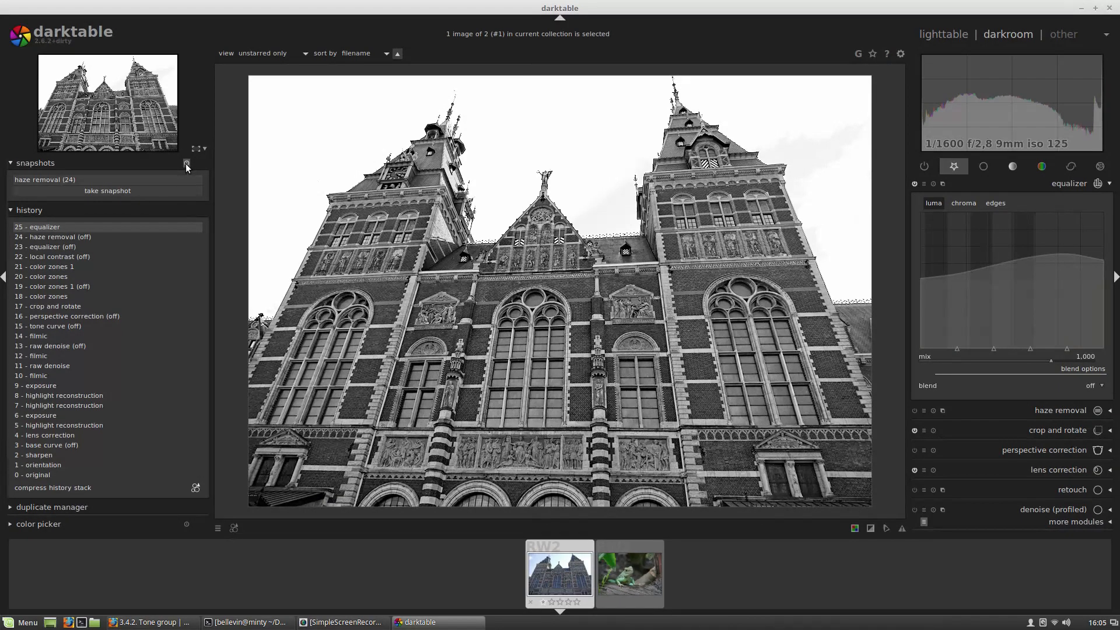
Collapse the equalizer, clear the snapshots, and open the lizard photo in the darkroom
click(1022, 184)
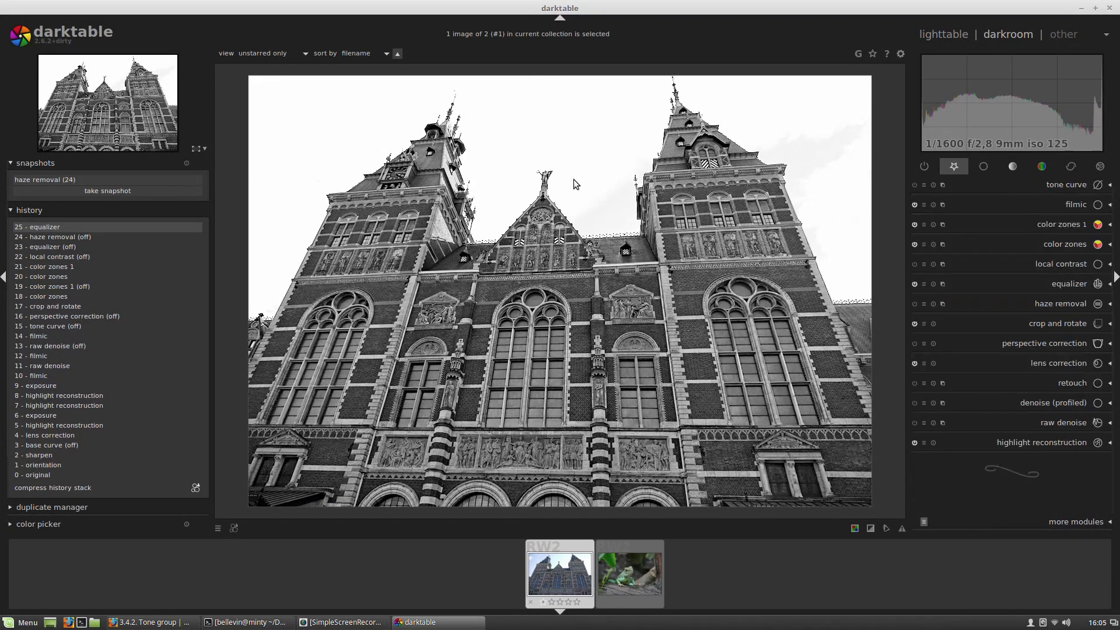
click(186, 163)
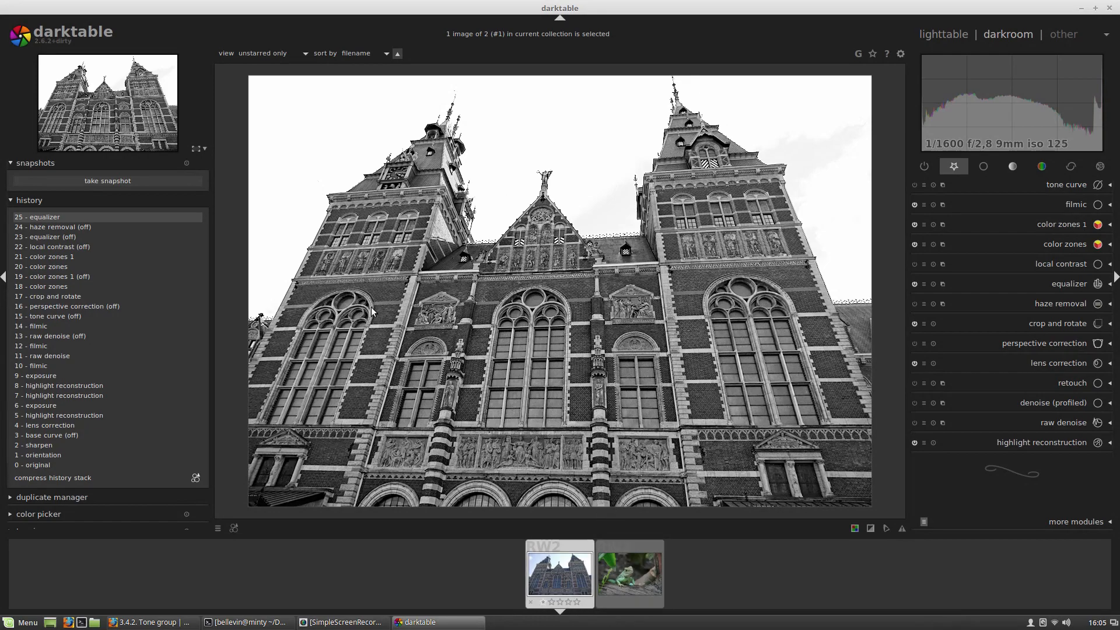
click(640, 572)
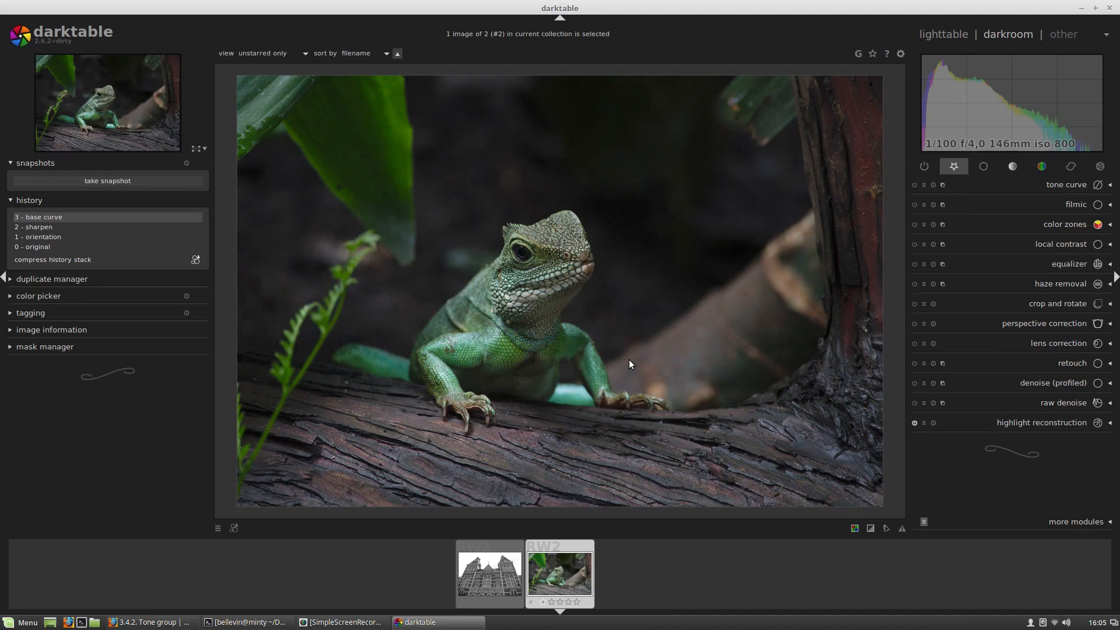
Remove the base curve by compressing the history at the sharpen entry, and auto-tune the filmic levels
click(148, 227)
click(133, 259)
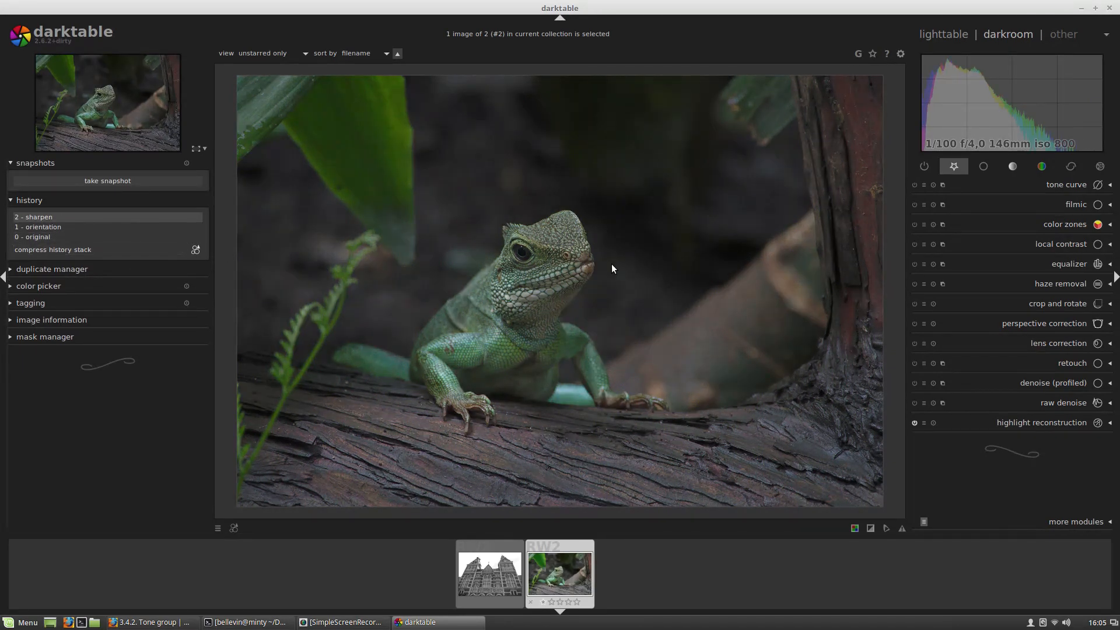
click(1032, 205)
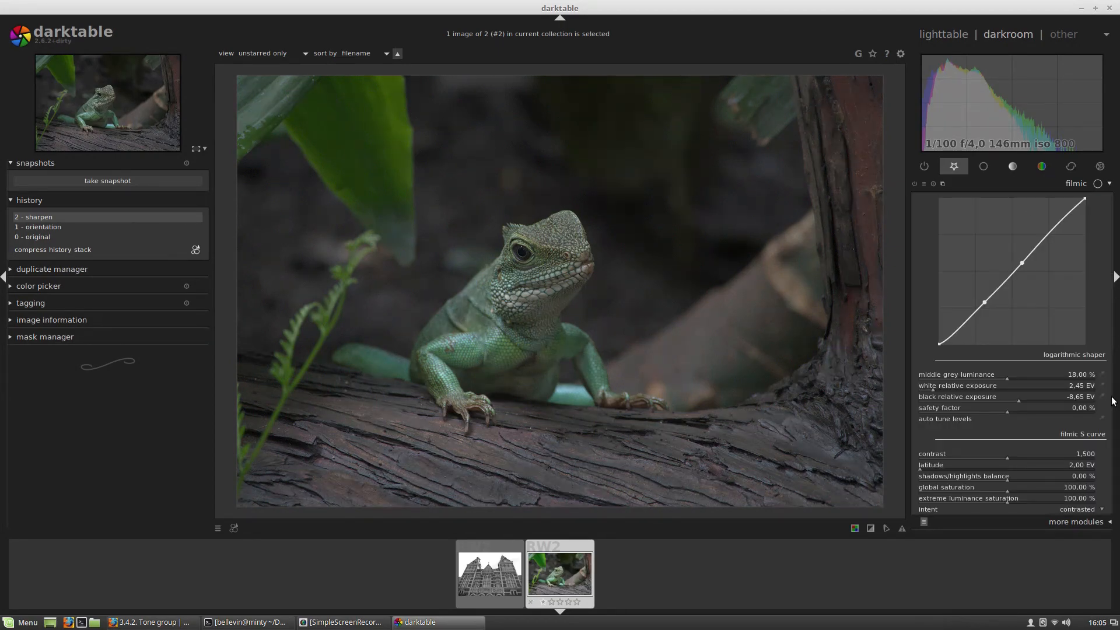
click(1102, 419)
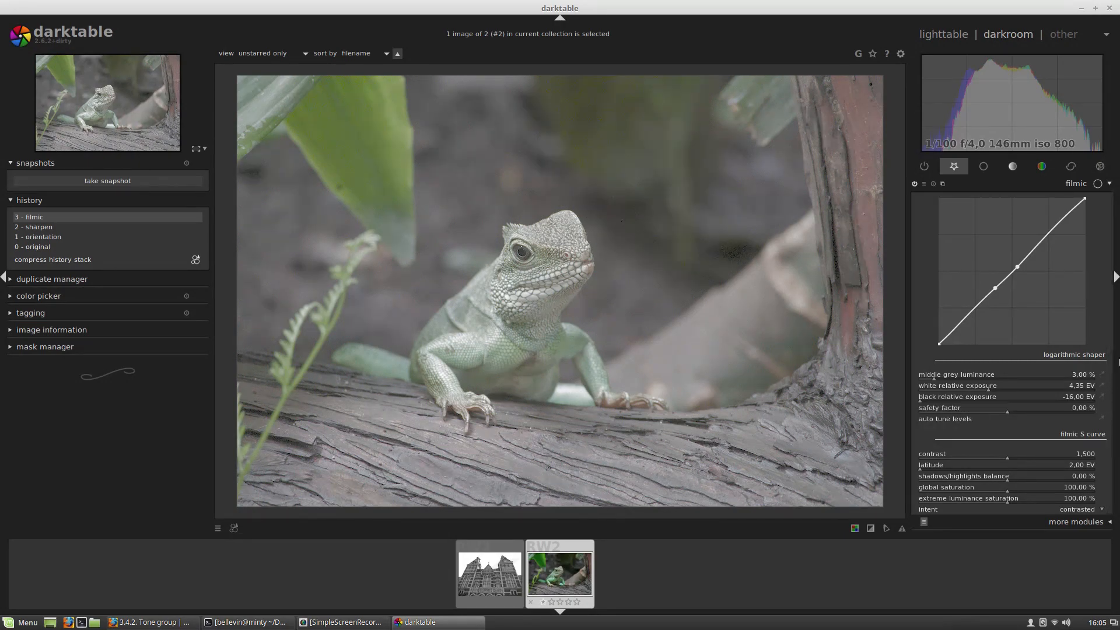
Try raw denoise with its noise threshold set to 0.100, and collapse the module
scroll(1117, 377, down, 1)
scroll(1037, 507, down, 5)
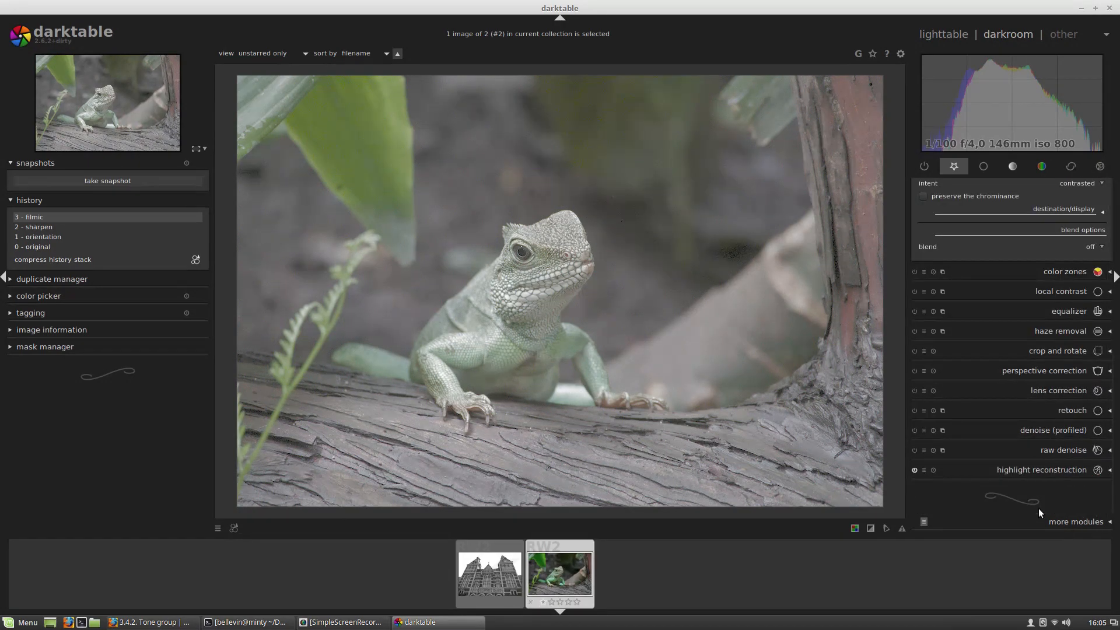
click(1049, 453)
click(1103, 420)
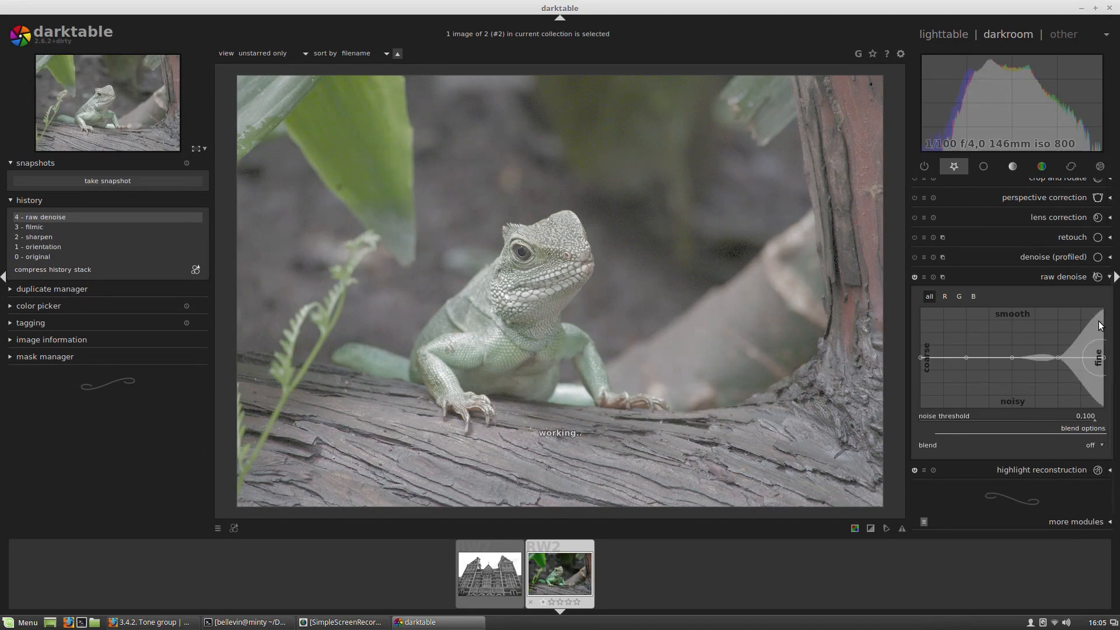
click(1088, 277)
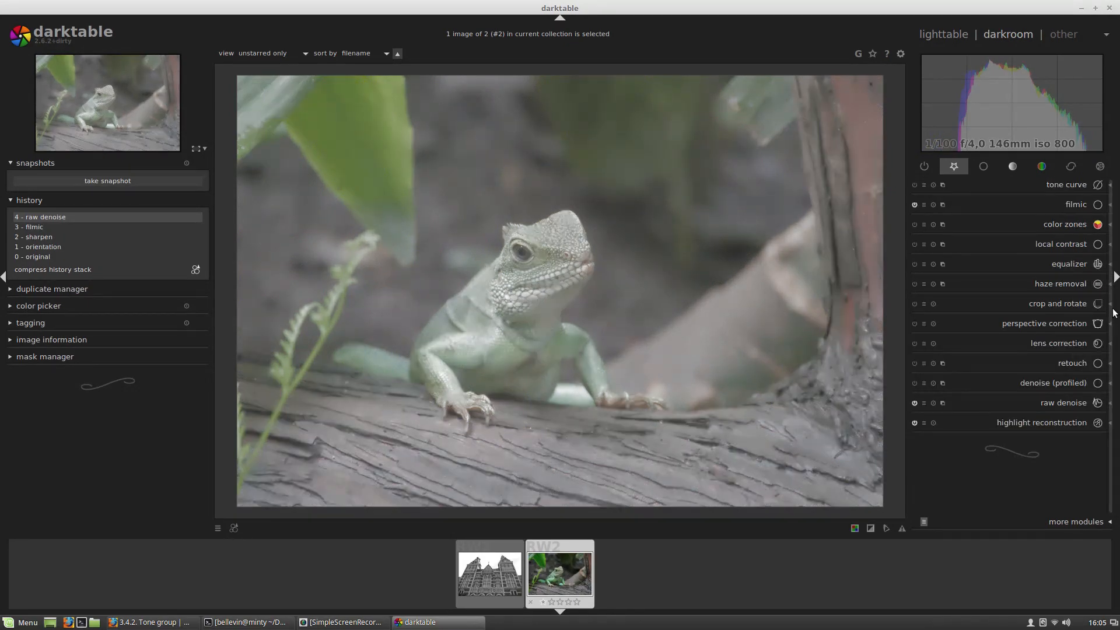
Set filmic's black relative exposure automatically from the image, and switch raw denoise off
click(1086, 203)
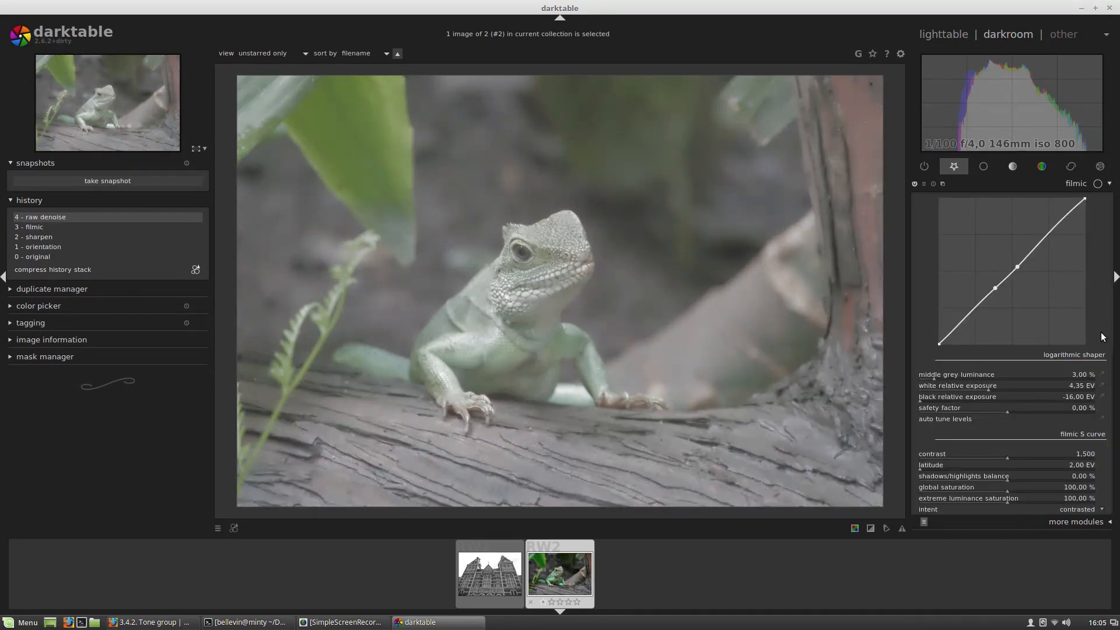
click(1102, 398)
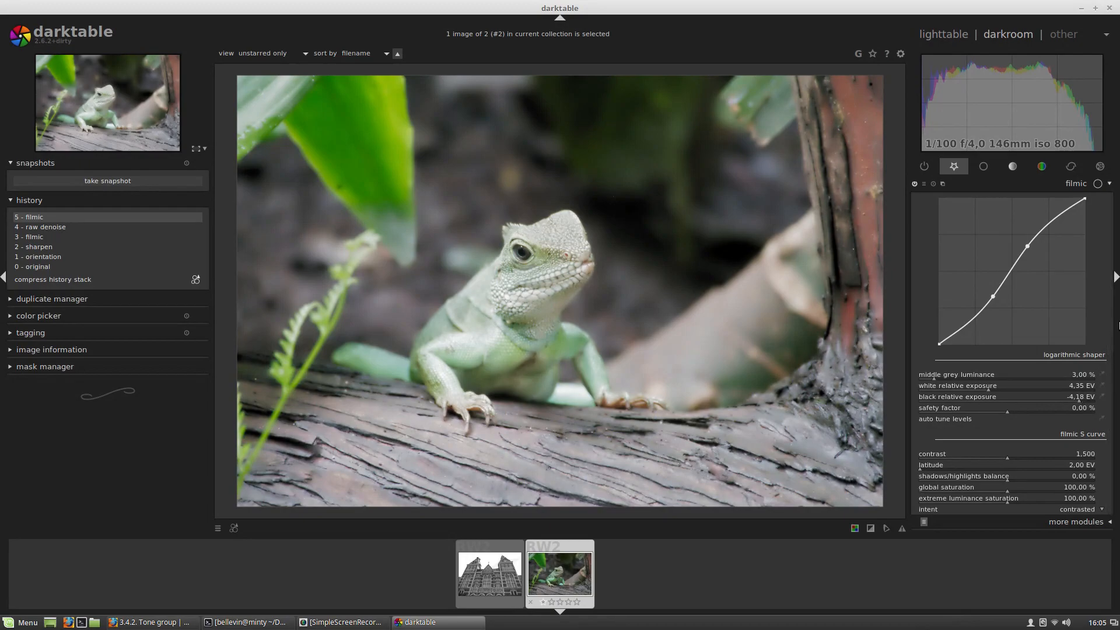
scroll(1095, 508, down, 10)
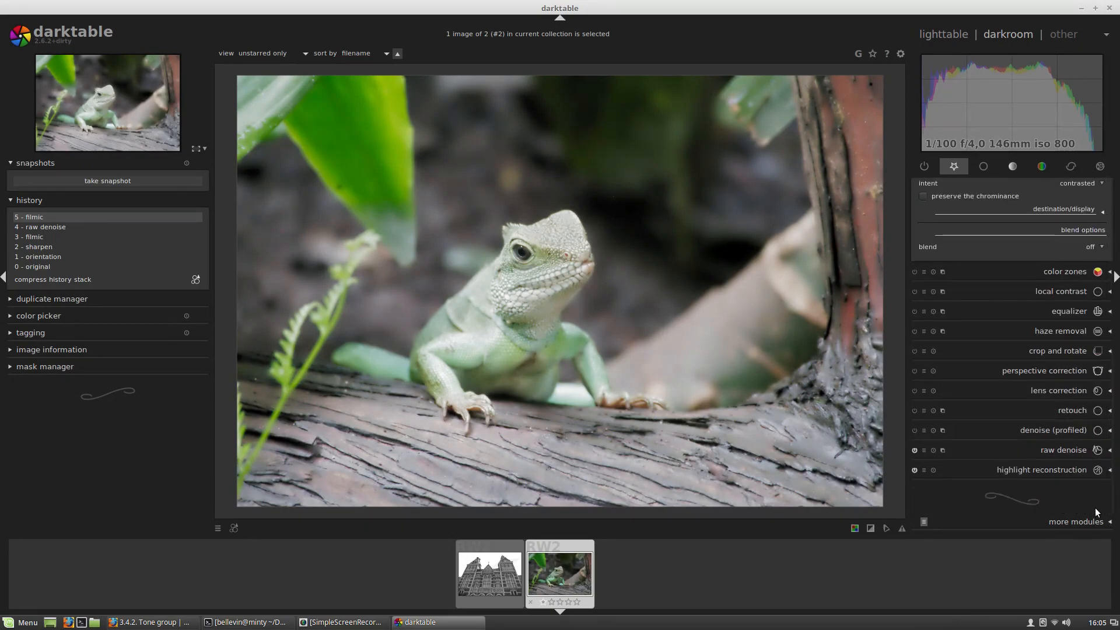
click(914, 450)
Set filmic's black relative exposure to -4.58 EV and its middle grey luminance to 4.38 %
scroll(1099, 327, up, 6)
scroll(1101, 315, down, 1)
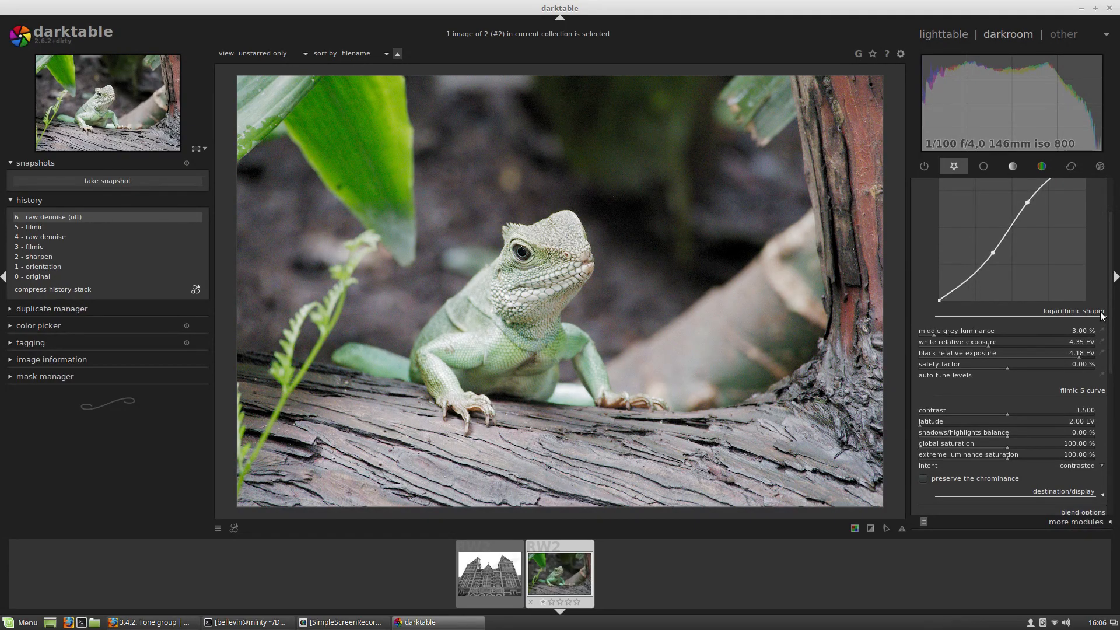
scroll(1080, 357, down, 2)
scroll(1079, 355, down, 2)
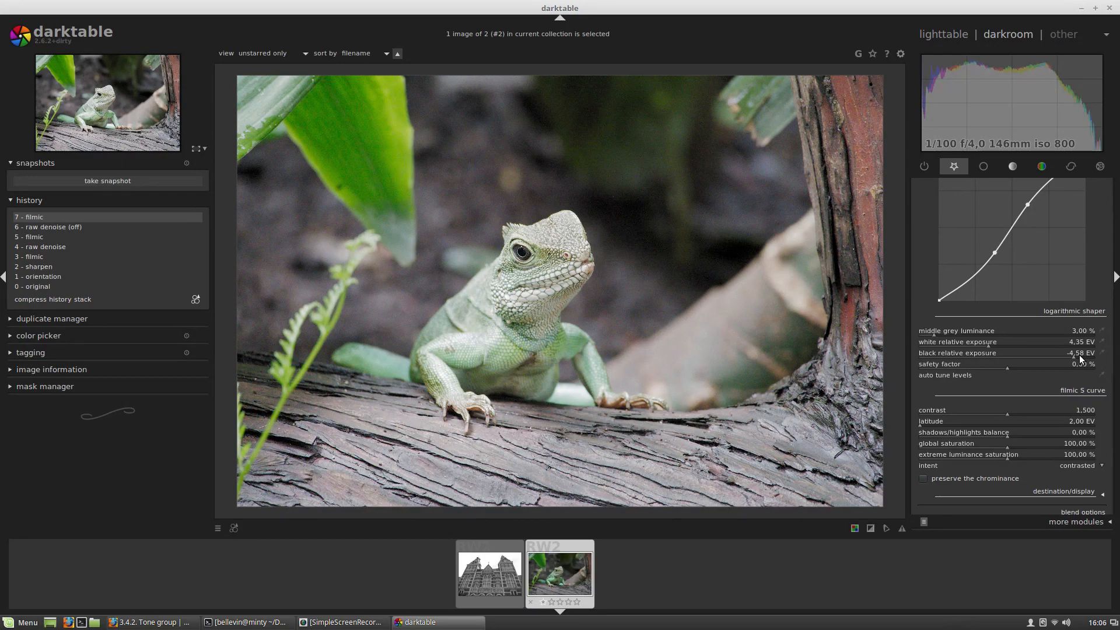
click(940, 333)
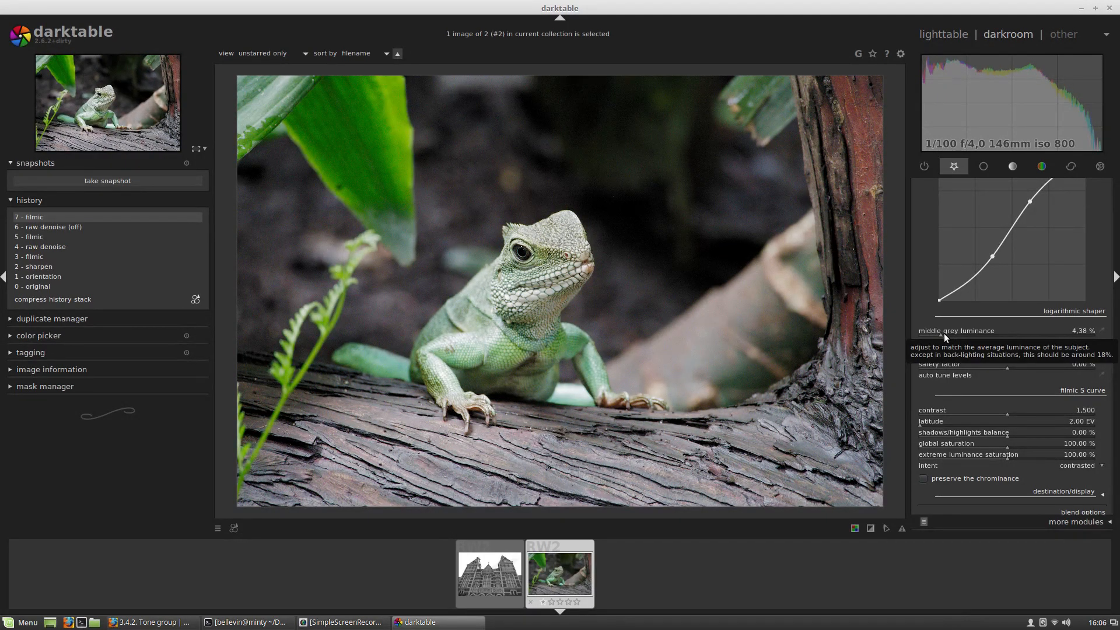
Set filmic's latitude to 3.54 EV and contrast to 1.327, and collapse the module
click(964, 424)
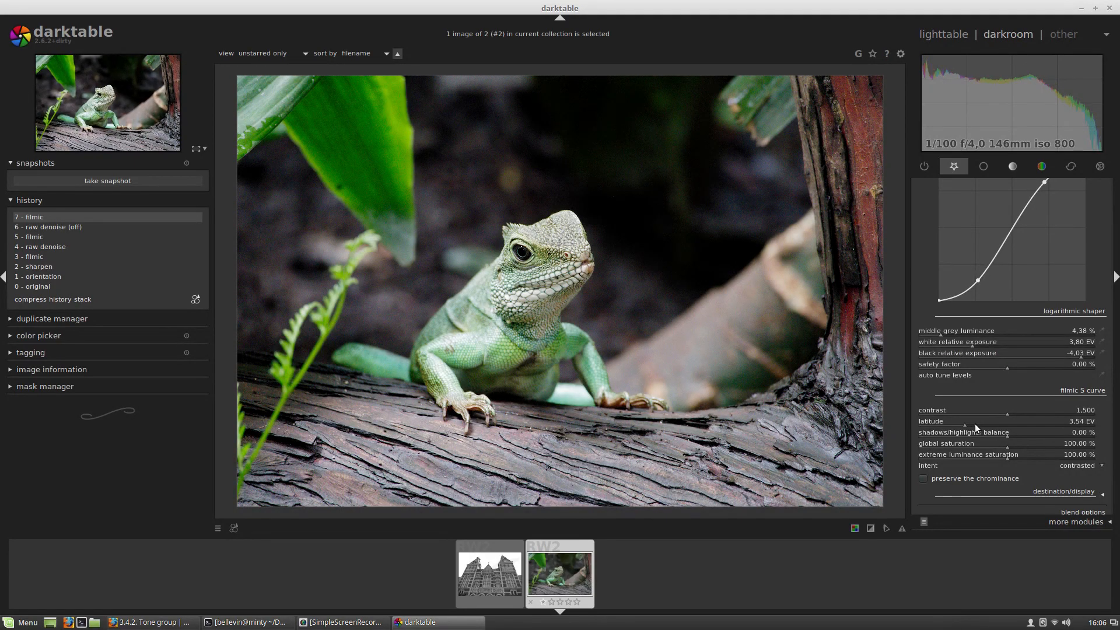
click(985, 411)
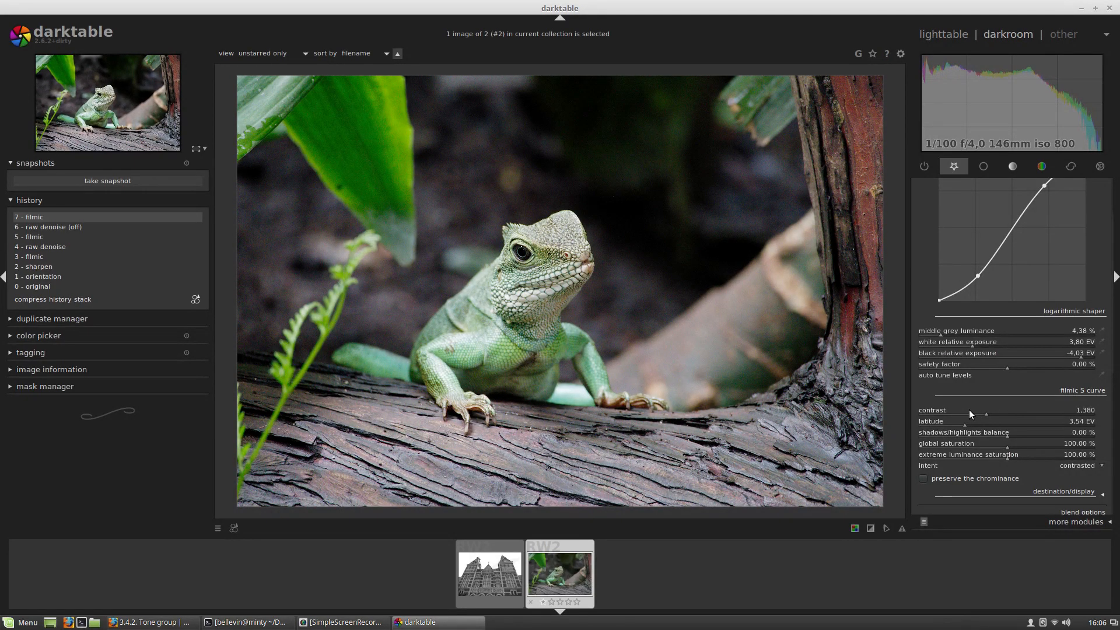
click(975, 411)
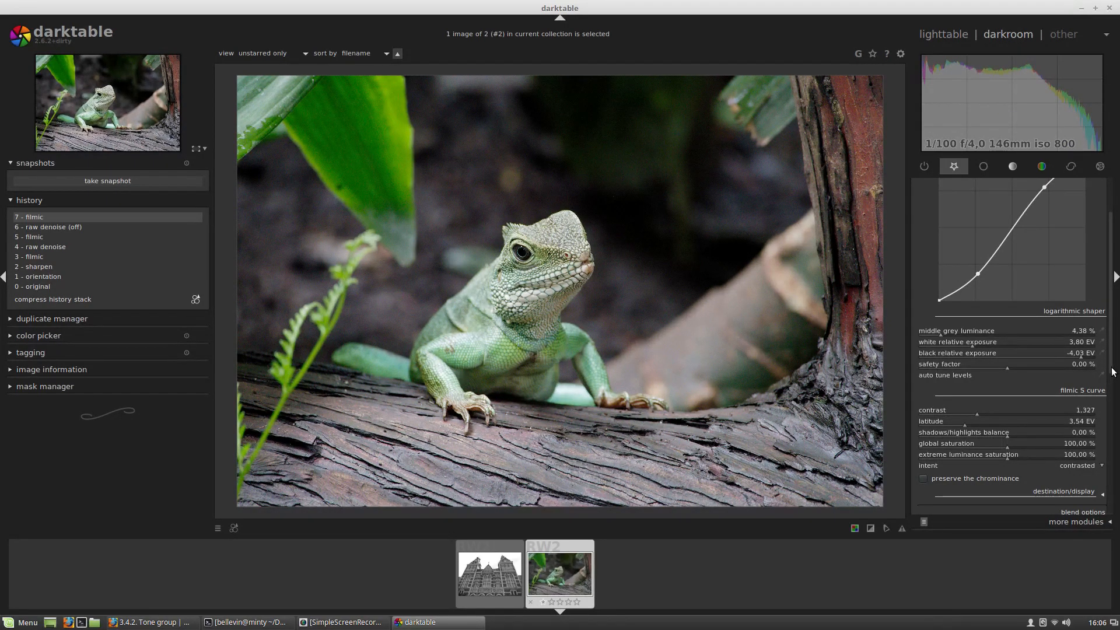
scroll(1044, 226, up, 2)
click(1049, 204)
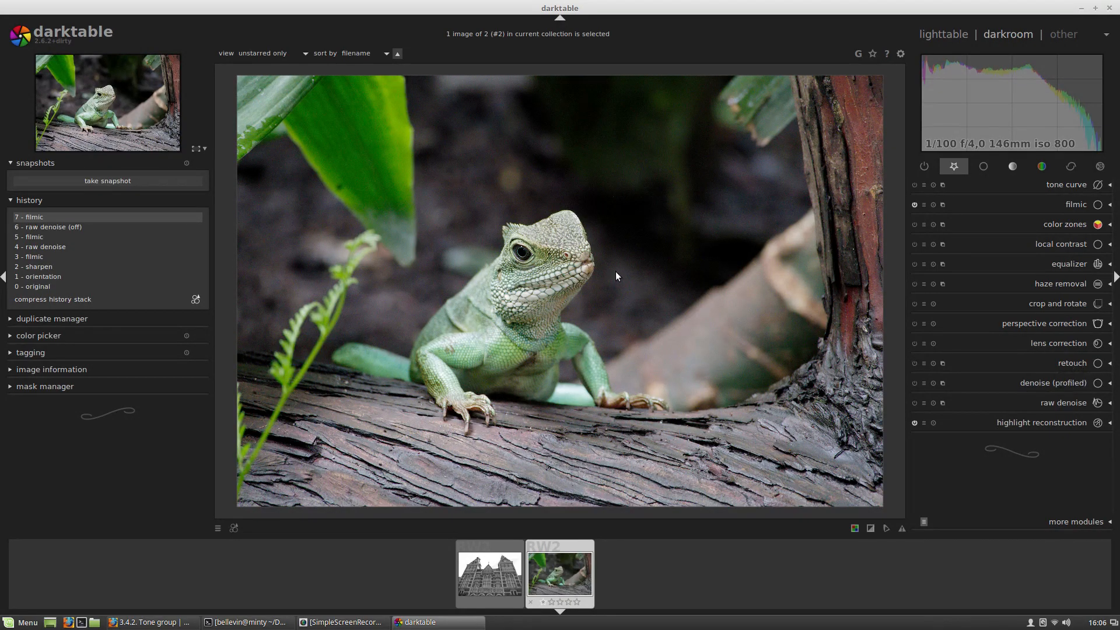
Apply the "chroma (use on 1st instance)" preset to denoise (profiled), judging the noise on the lizard's head
middle_click(521, 253)
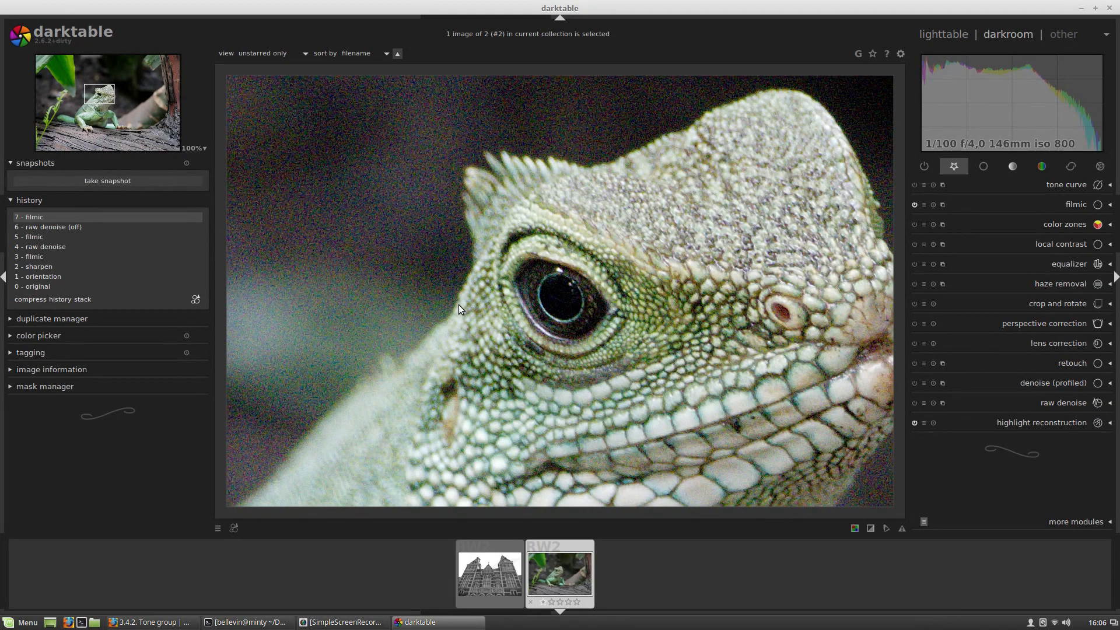
click(204, 149)
drag(683, 310, 655, 285)
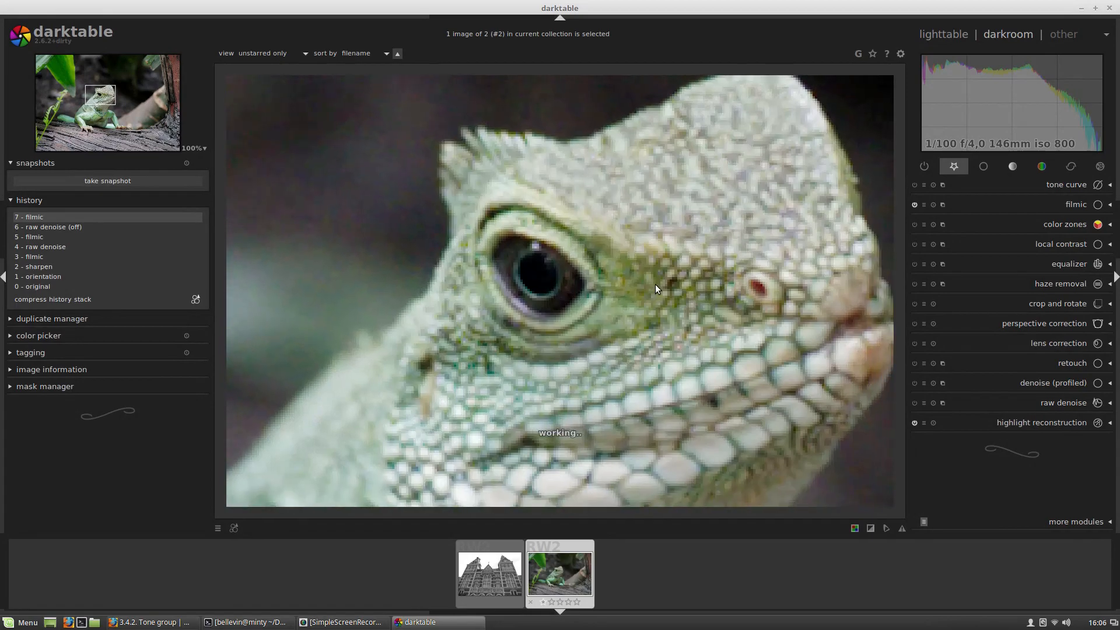
click(985, 383)
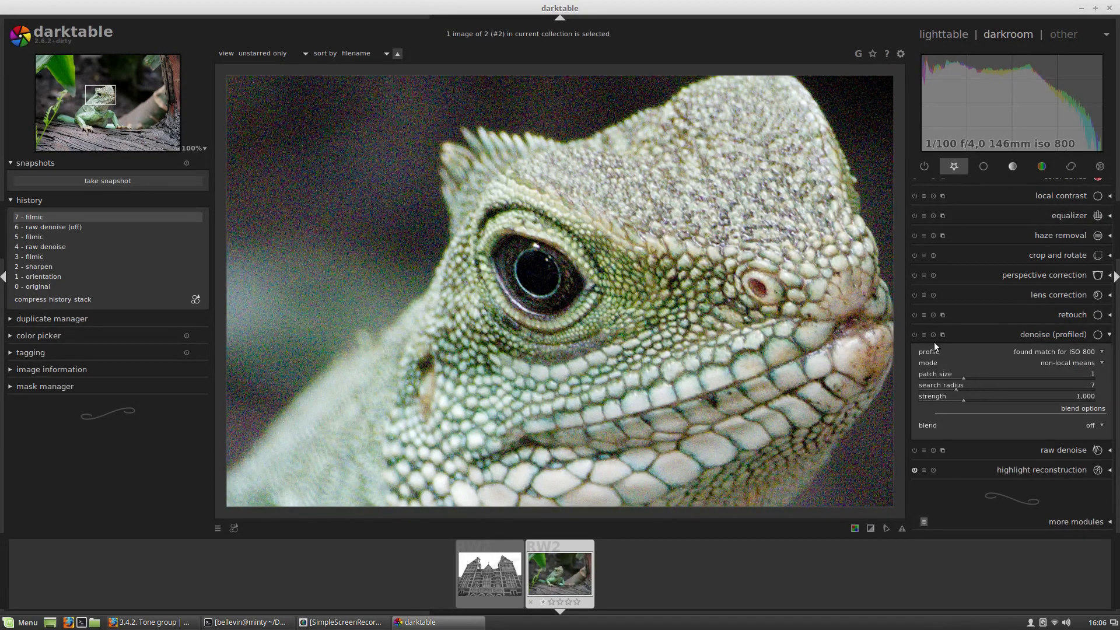
click(919, 330)
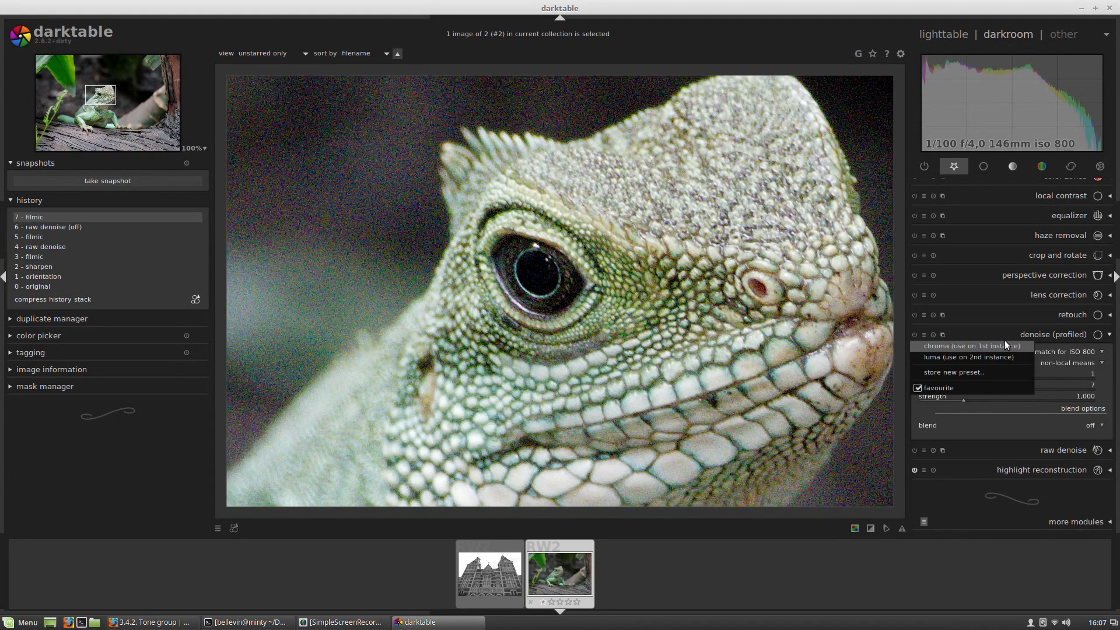
click(969, 345)
Add a second denoise (profiled) instance with the "luma (use on 2nd instance)" preset, and collapse it
click(942, 331)
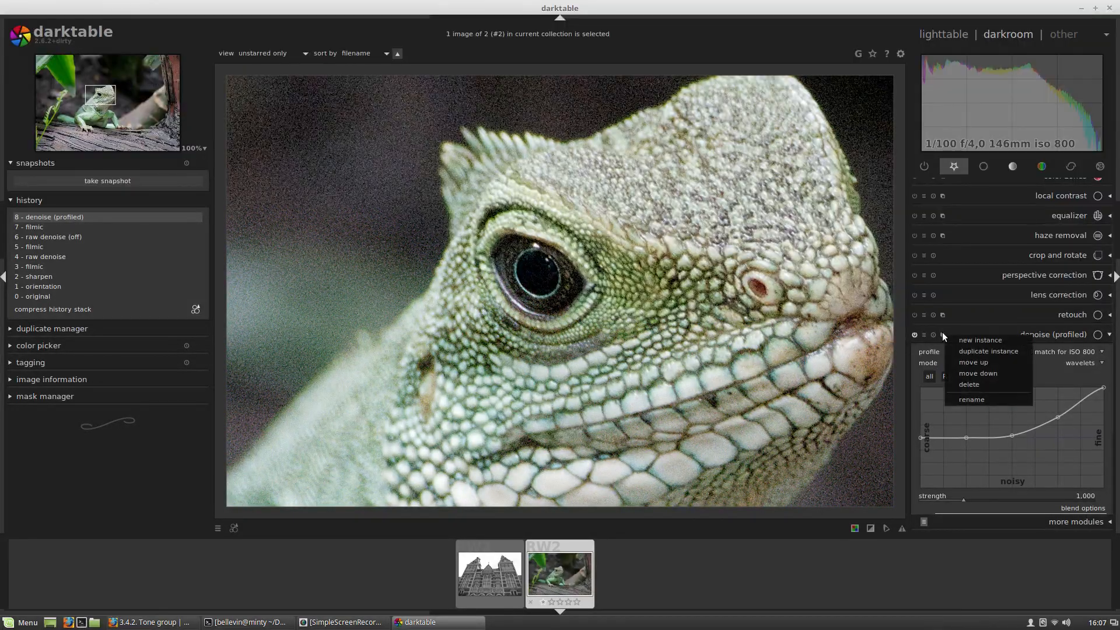
click(954, 337)
click(923, 331)
click(953, 356)
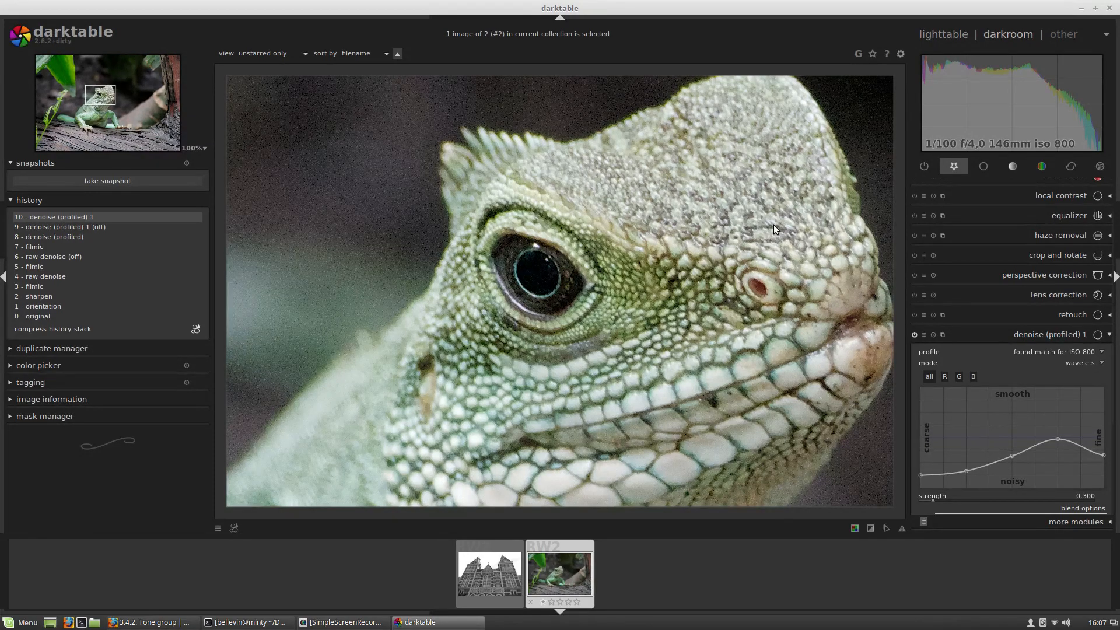
click(1068, 336)
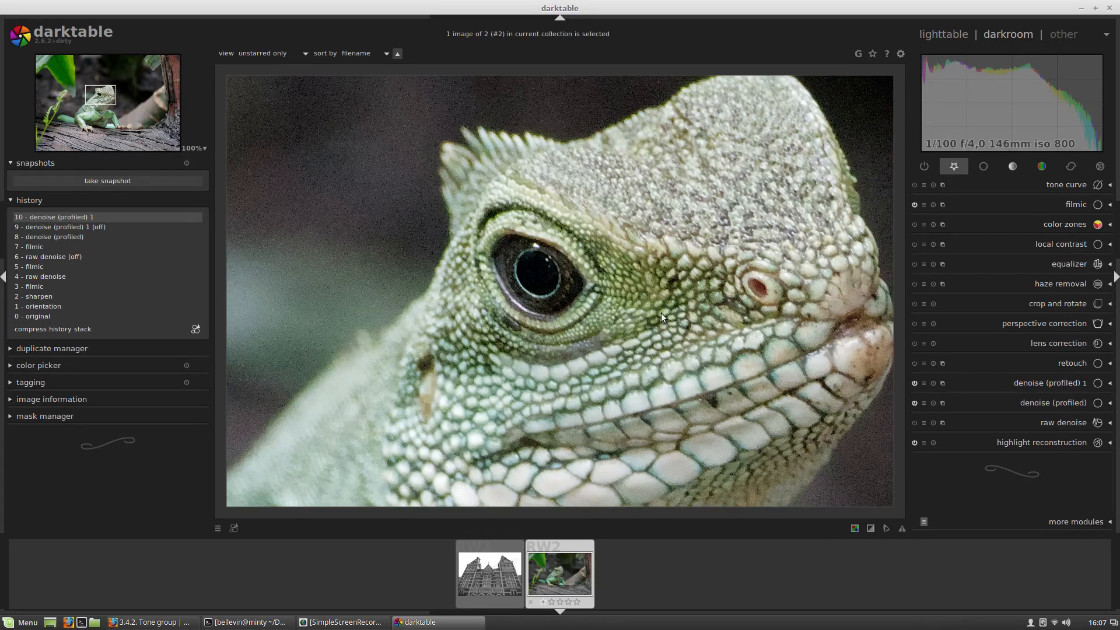
Open retouch on the lizard's front leg and set the wavelet decomposition to 4 scales
drag(740, 319, 624, 320)
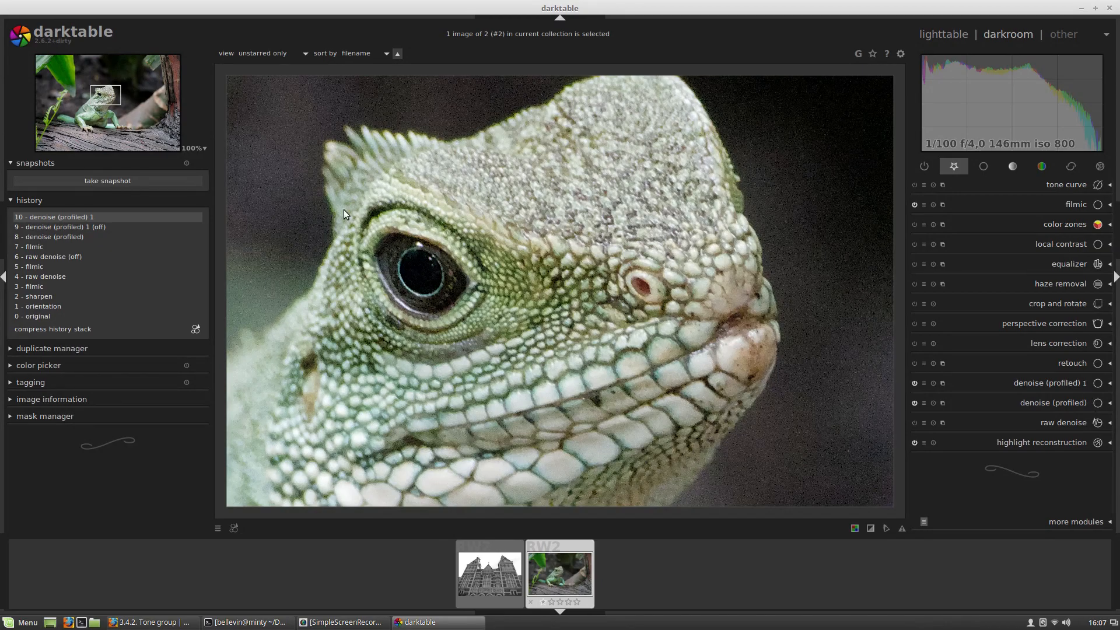
click(84, 121)
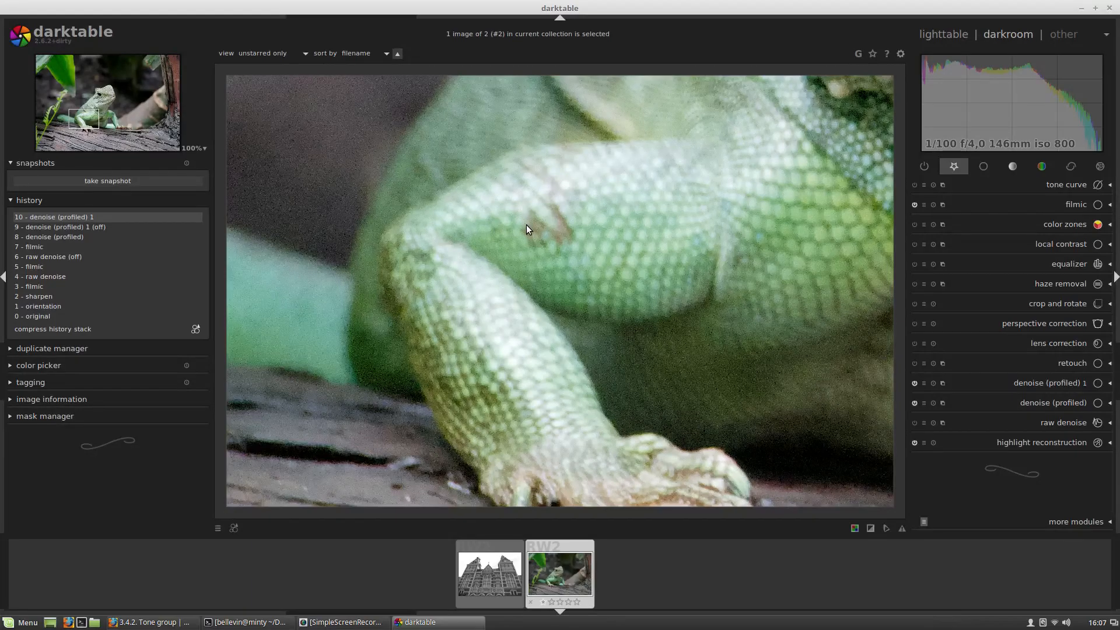
click(1070, 363)
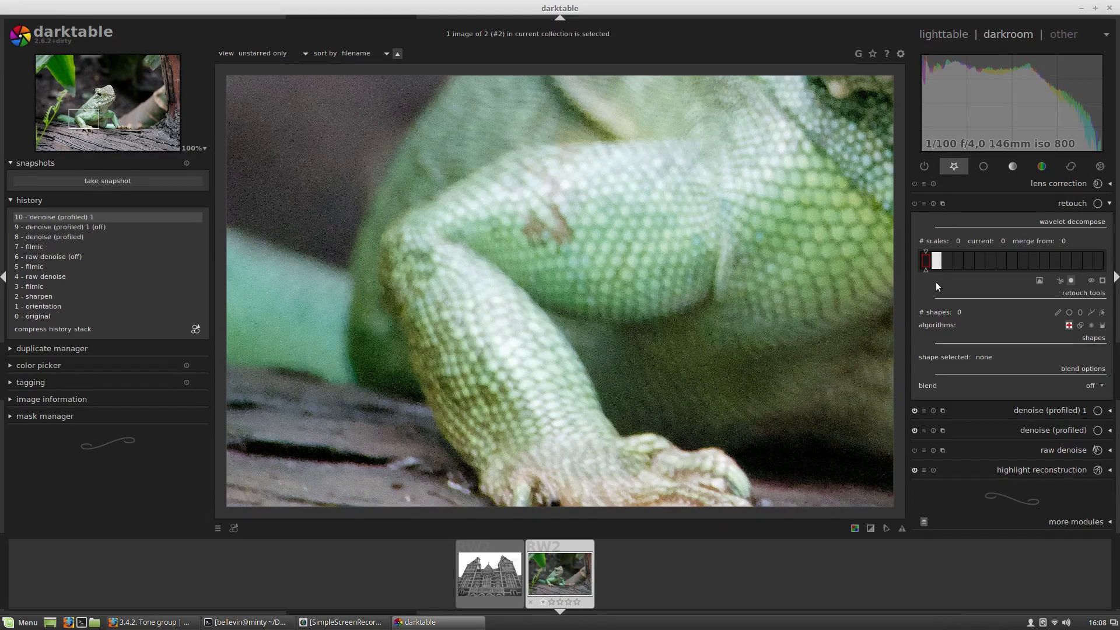
drag(925, 272, 967, 269)
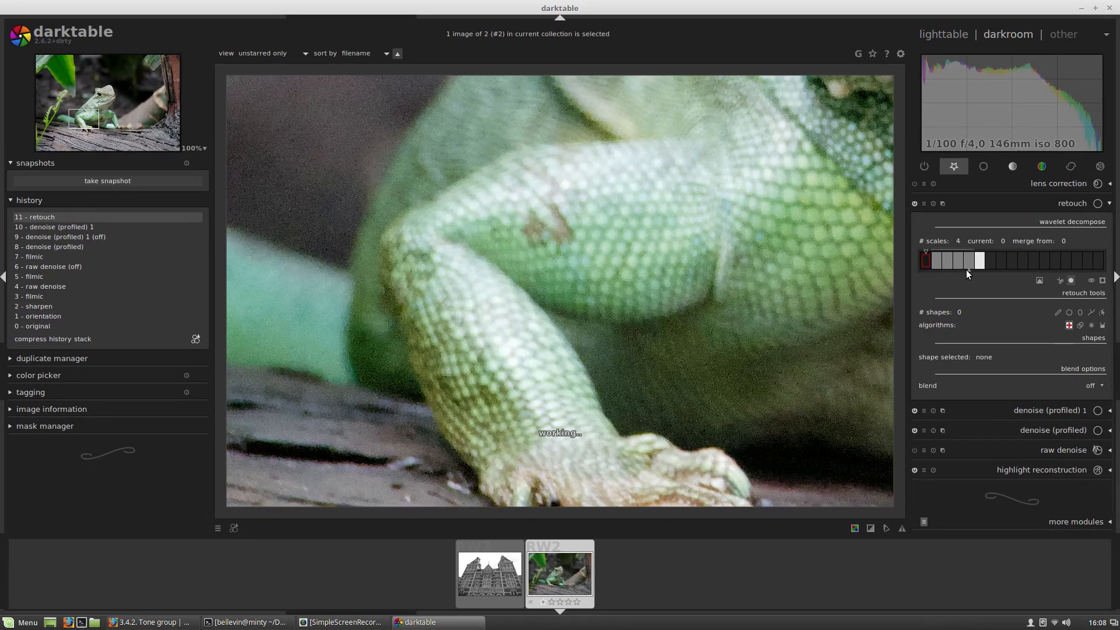
Display the wavelet scales one at a time, from scale 1 through to the residual image at 5
click(933, 262)
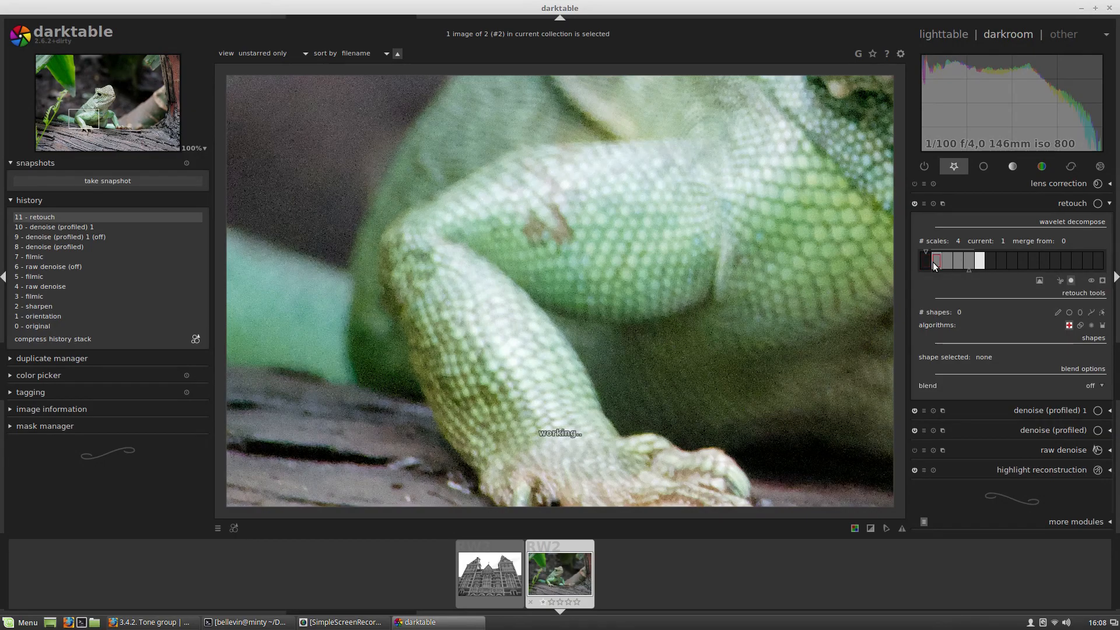
click(1039, 280)
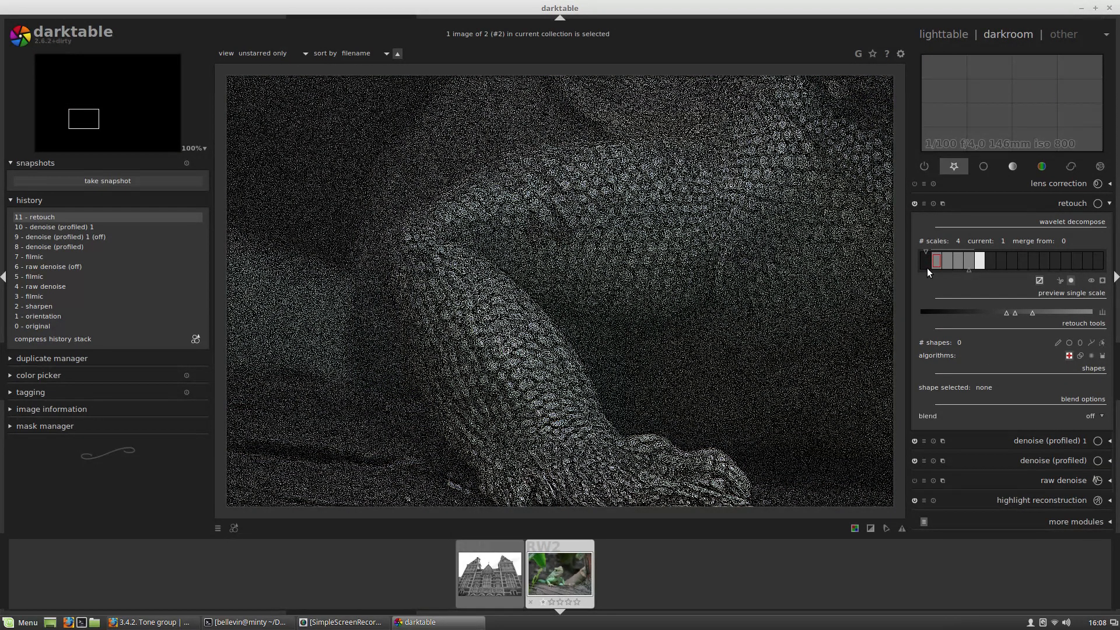
click(946, 262)
click(957, 260)
click(971, 261)
click(978, 261)
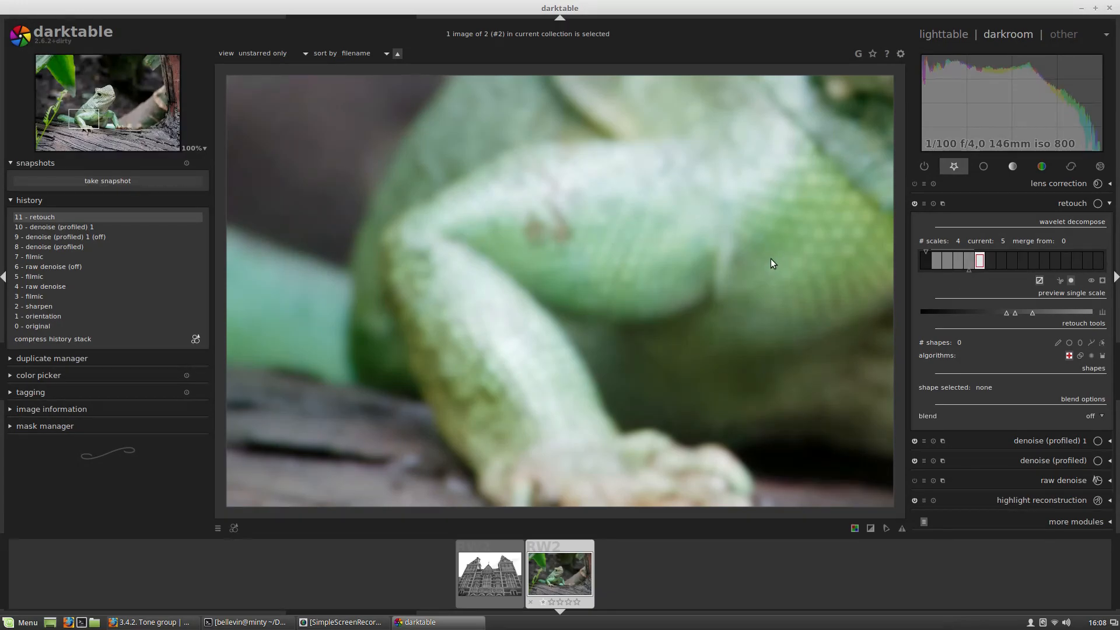
Heal the brown mark on the lizard's front leg with a circle, taking the source from clean skin just beside it
click(1069, 343)
click(544, 229)
drag(607, 198, 627, 228)
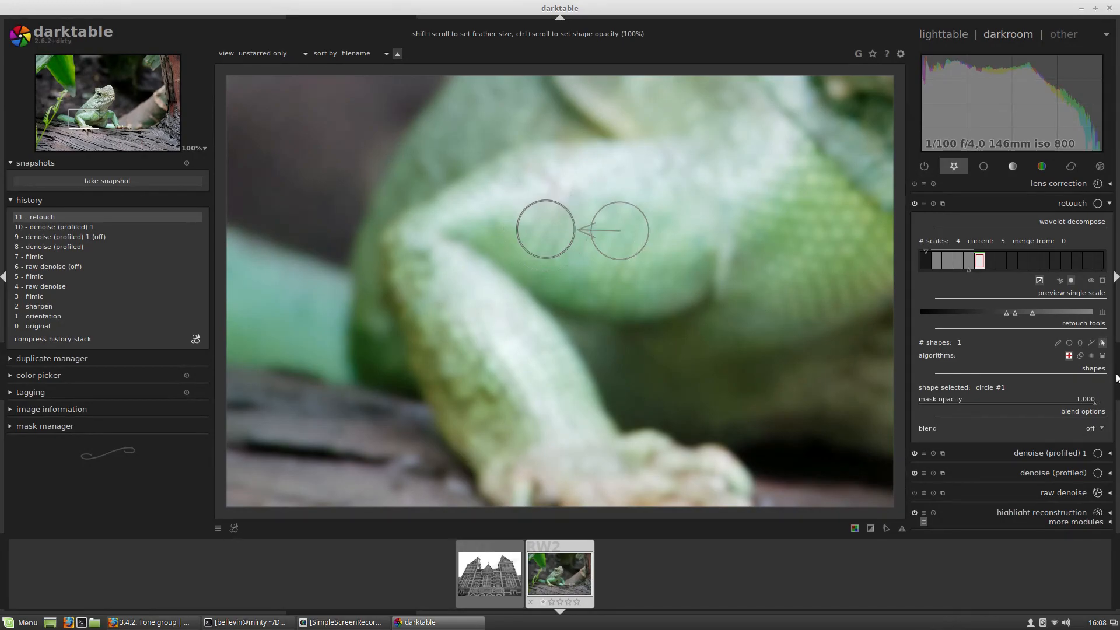
Compare the recomposed full image with and without the retouch, and collapse the module
click(925, 261)
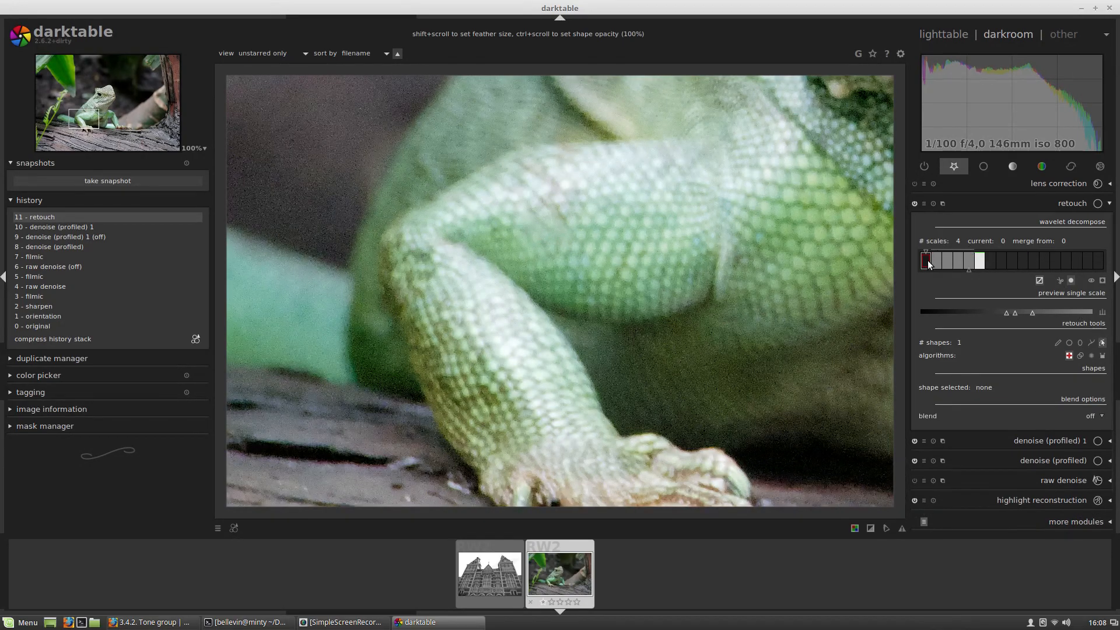
click(915, 200)
click(915, 202)
click(914, 202)
drag(616, 267, 634, 318)
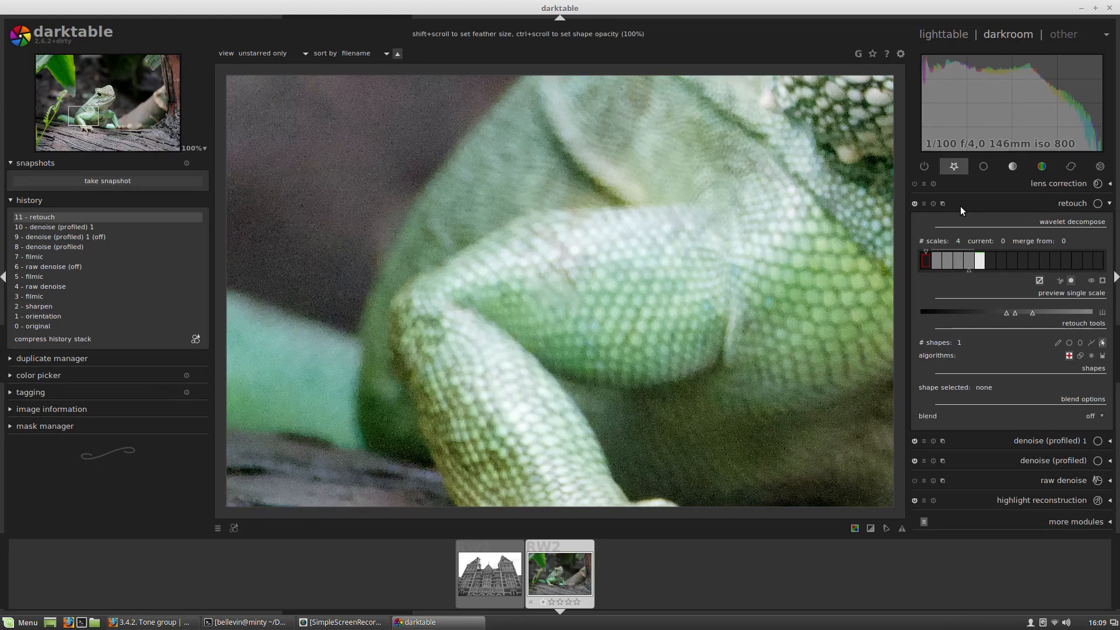
click(1046, 205)
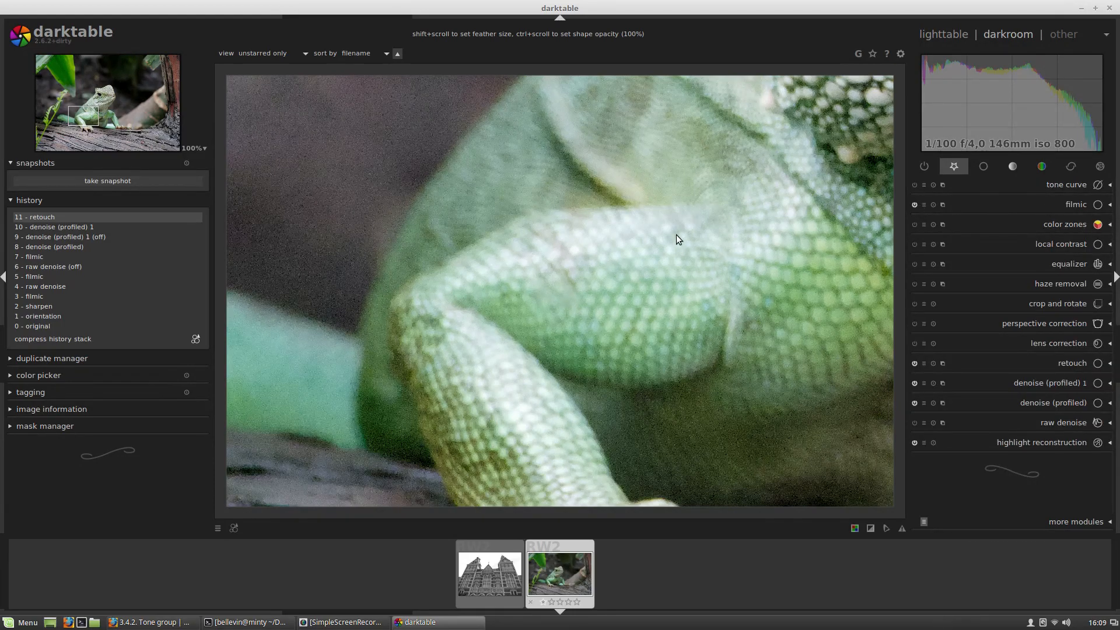
middle_click(663, 244)
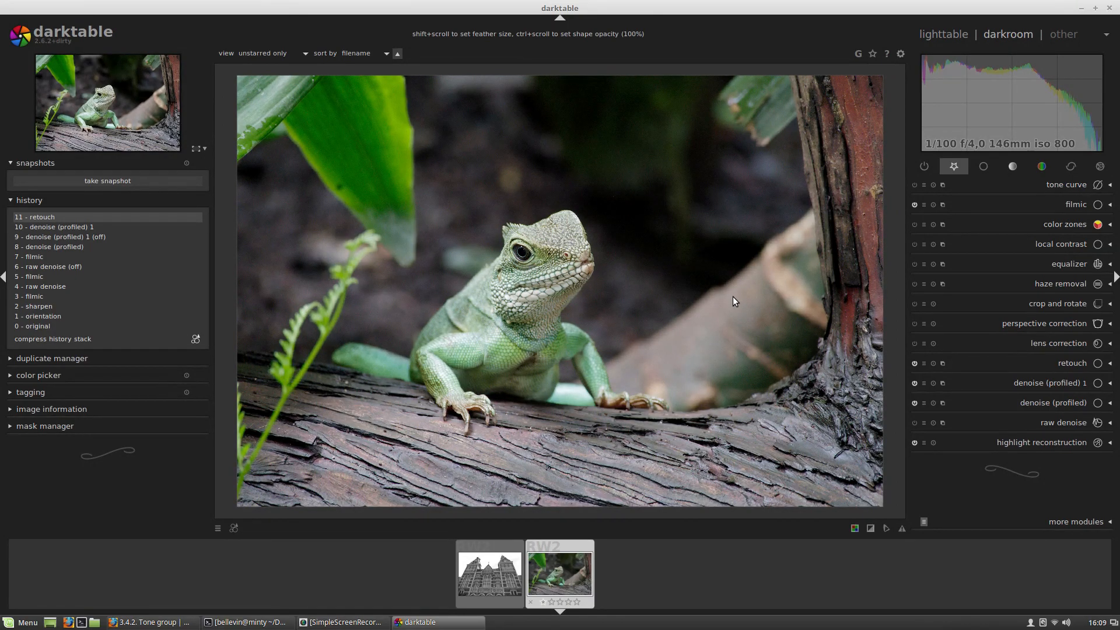
Open the equalizer and set its blending to a parametric mask
click(1055, 263)
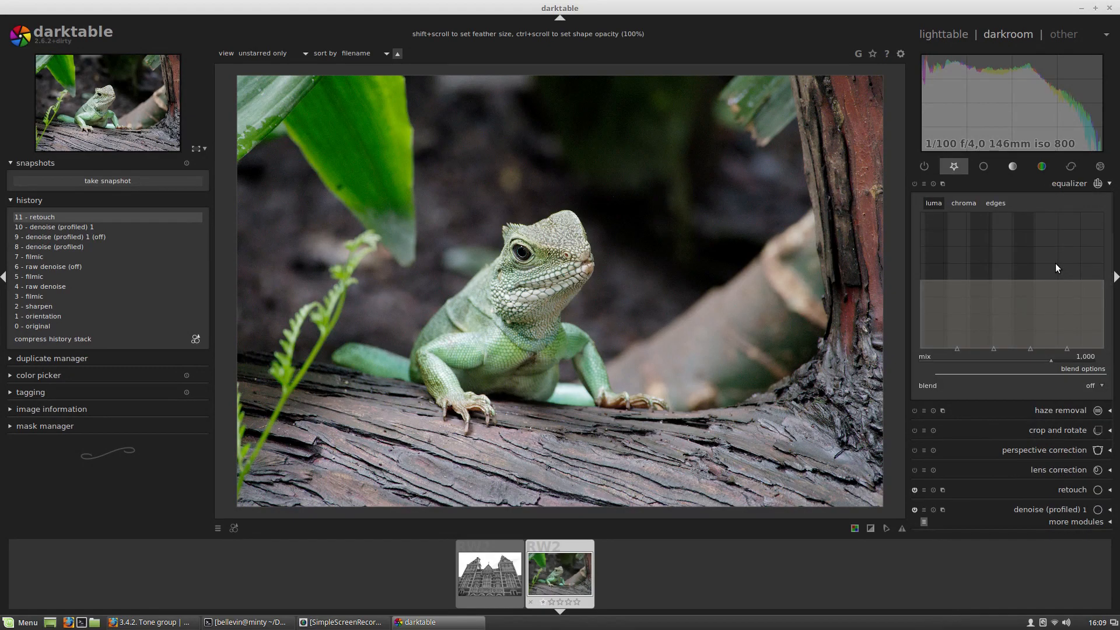
scroll(1094, 386, down, 2)
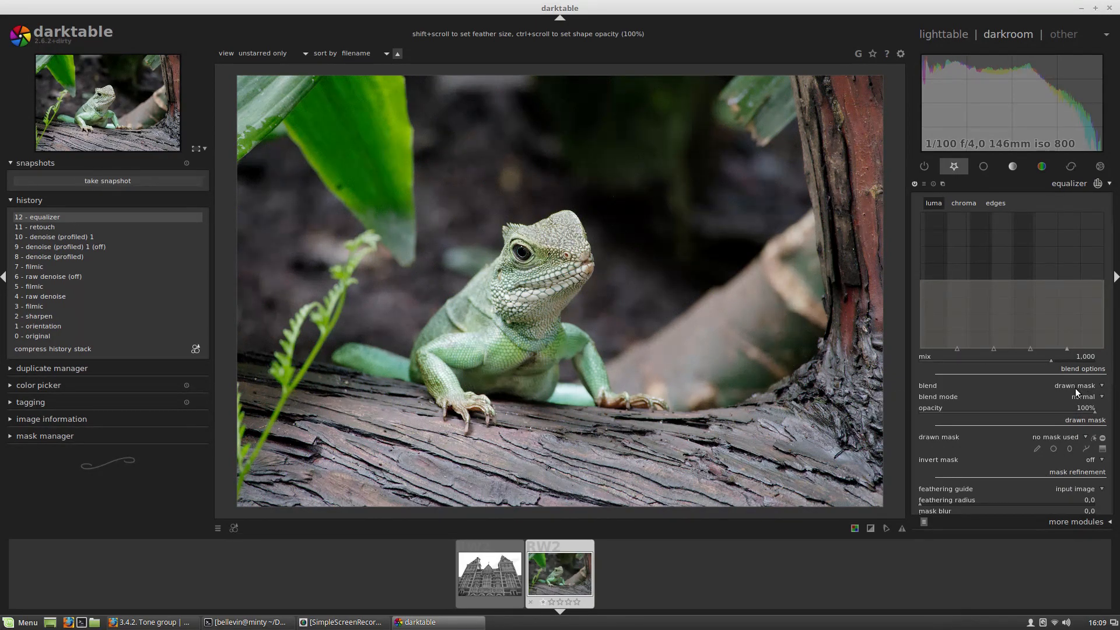
scroll(1075, 387, down, 1)
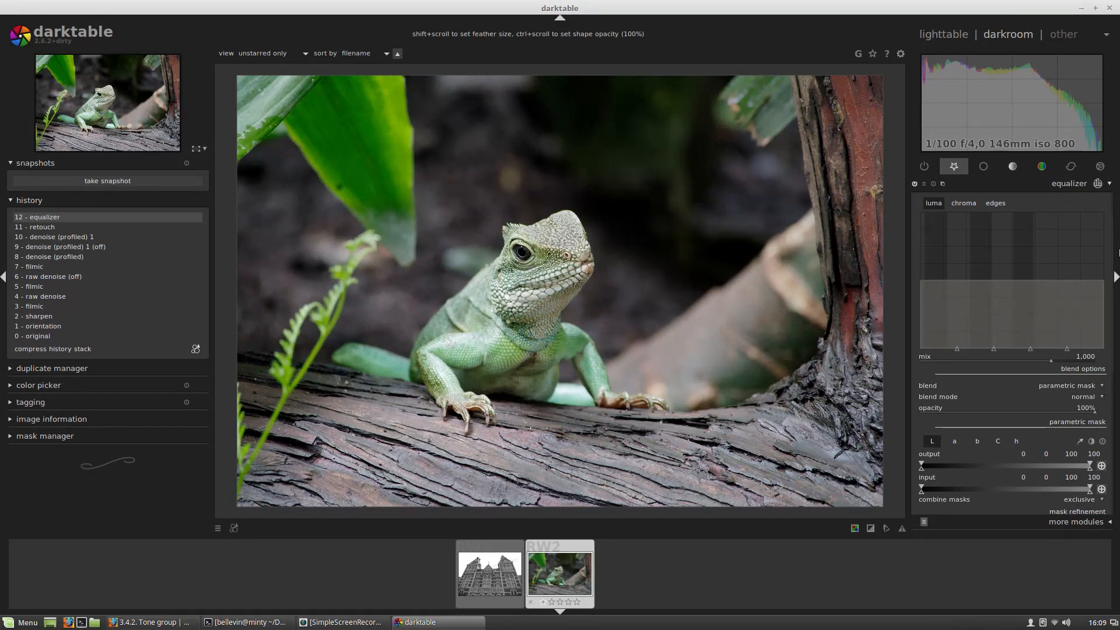
drag(1110, 249, 1112, 291)
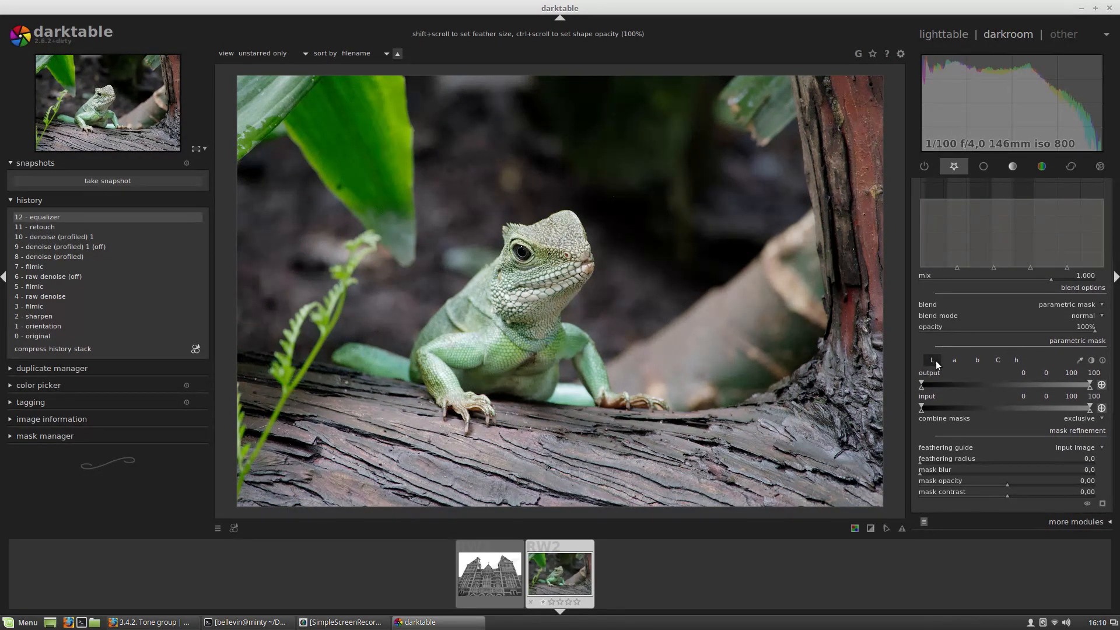
Restrict the equalizer's mask to green hues with an input range of 78, 96, 181 and 194, and display the mask overlay
click(1013, 361)
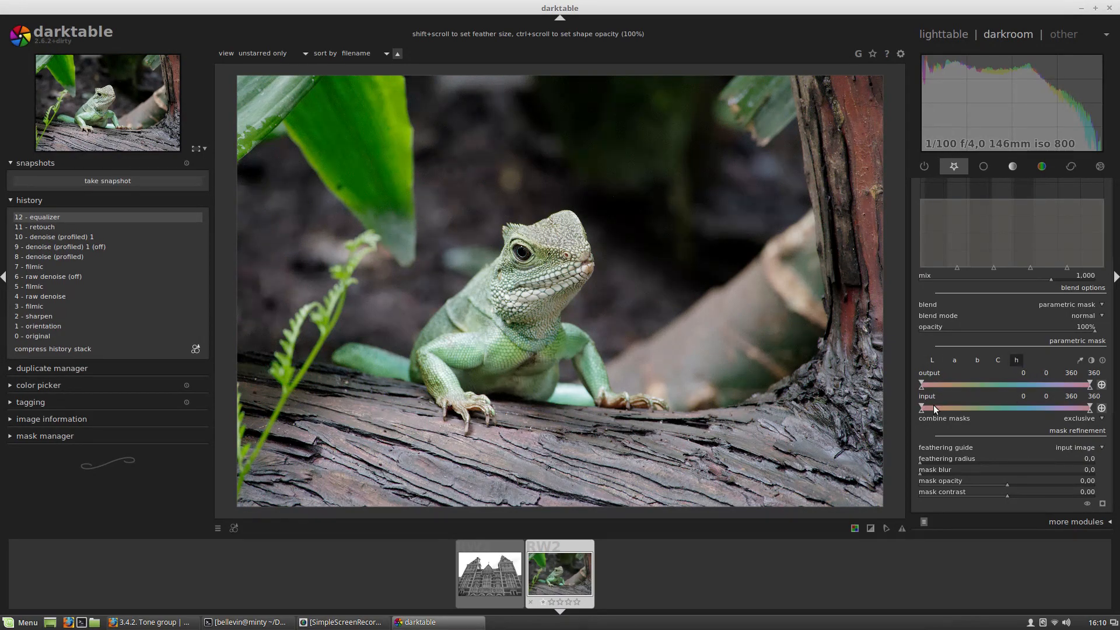
drag(950, 409, 960, 407)
drag(1089, 408, 1005, 407)
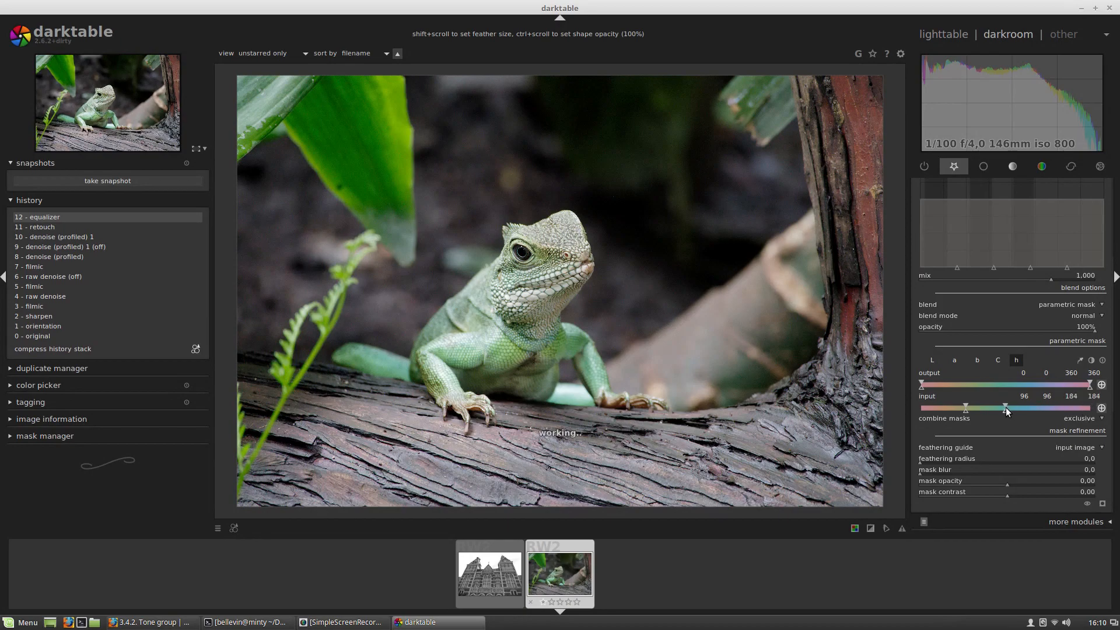
click(1102, 504)
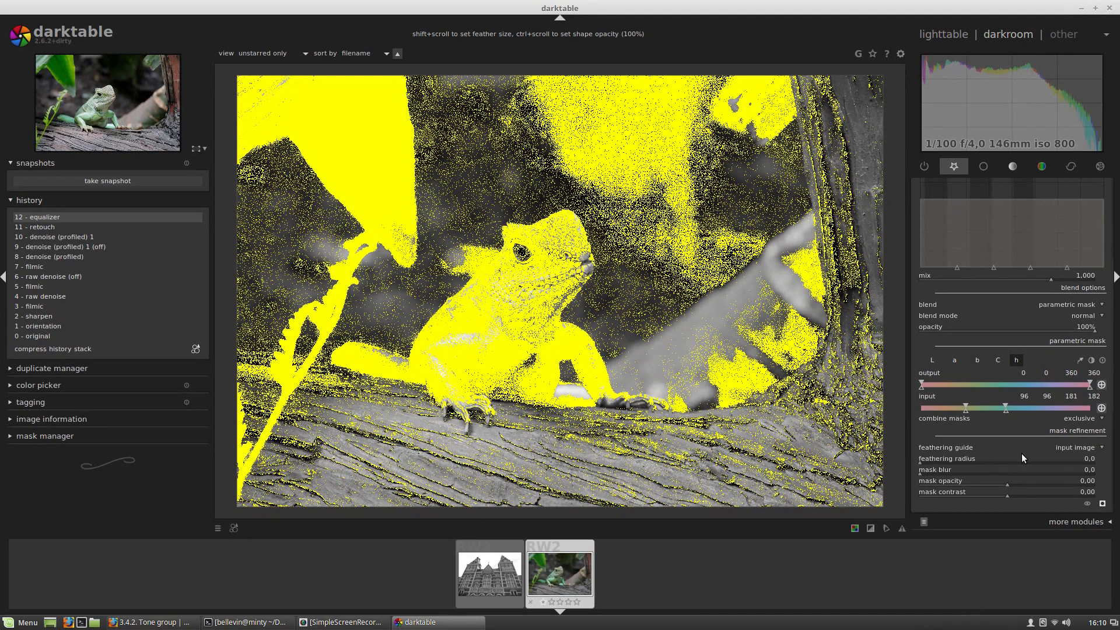
click(958, 410)
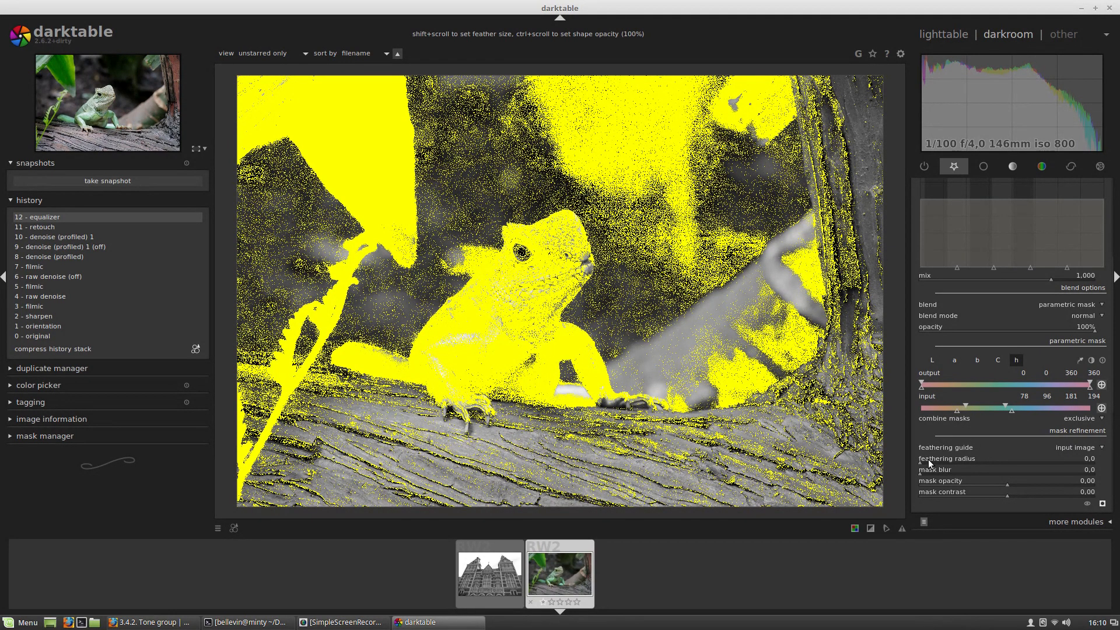
Refine the hue mask with a feathering radius of 116.6 and a mask blur of 28.7
click(970, 460)
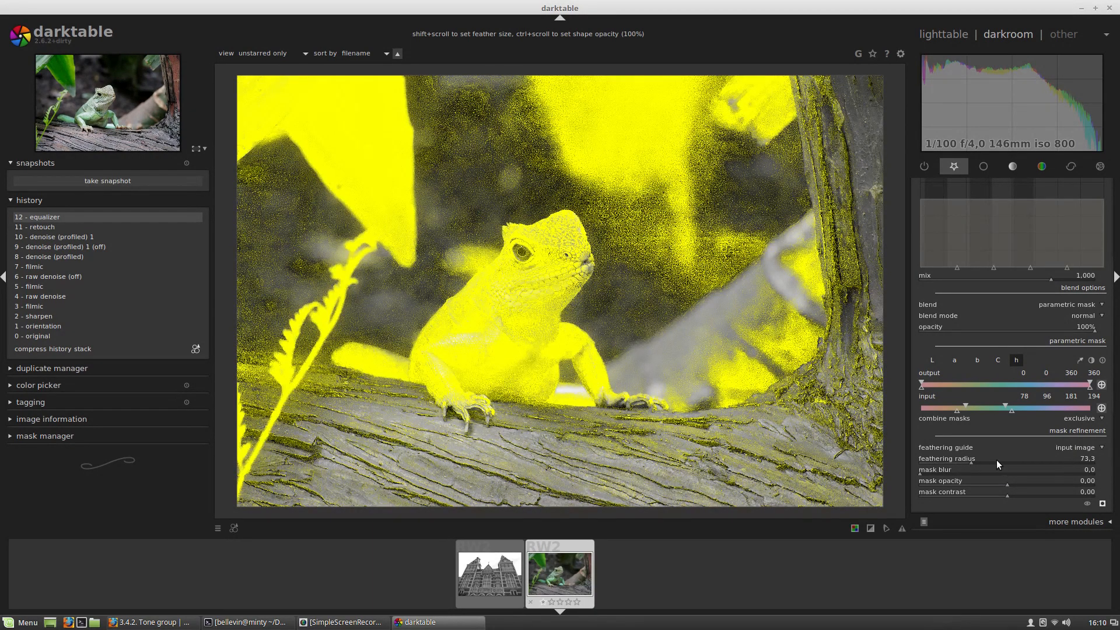
click(999, 459)
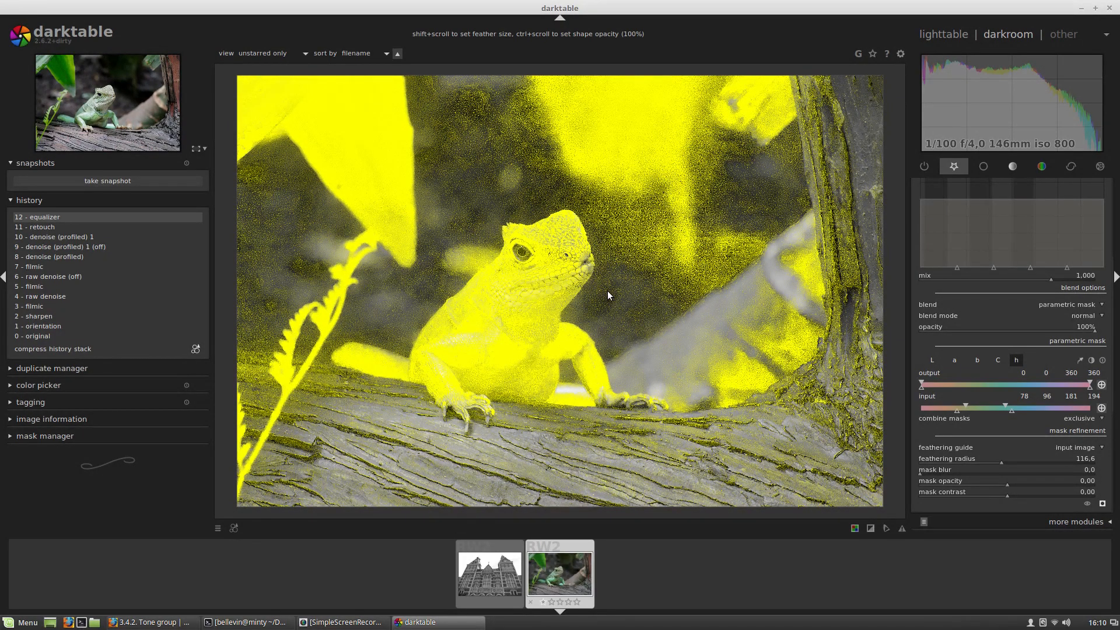
click(968, 473)
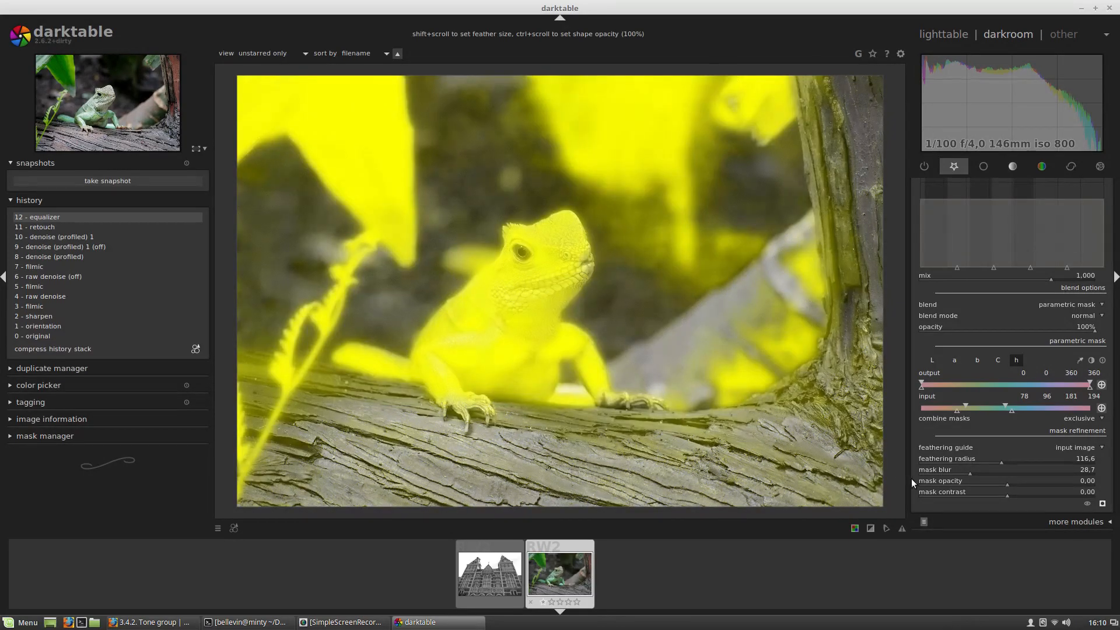
Set the mask opacity to 0.33 and the mask contrast to -0.45, and hide the mask overlay
click(1029, 482)
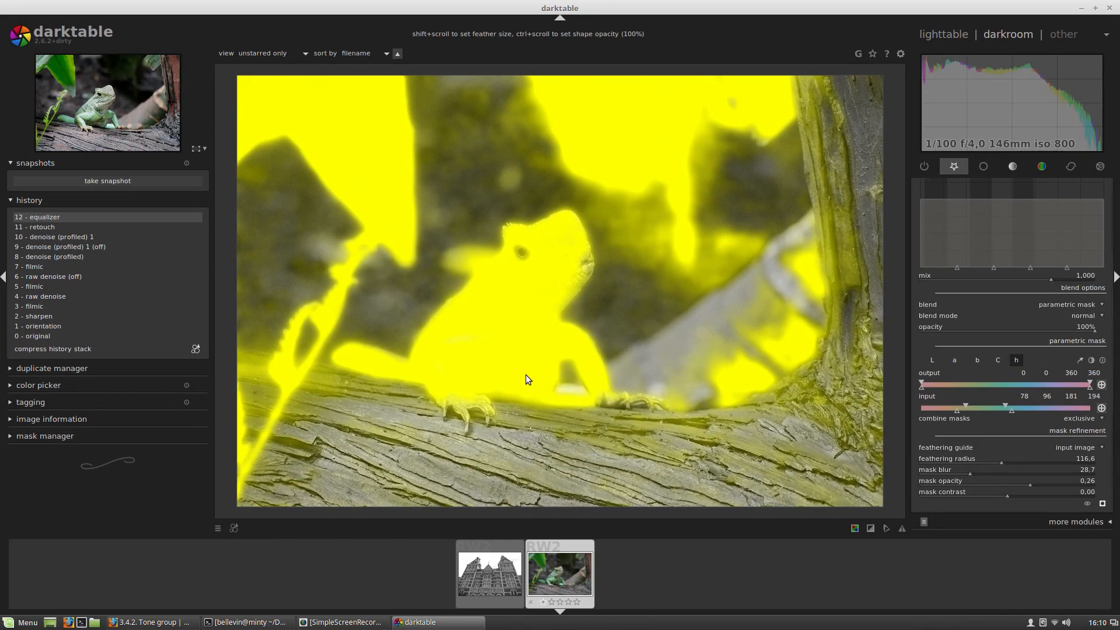
click(967, 491)
click(1004, 486)
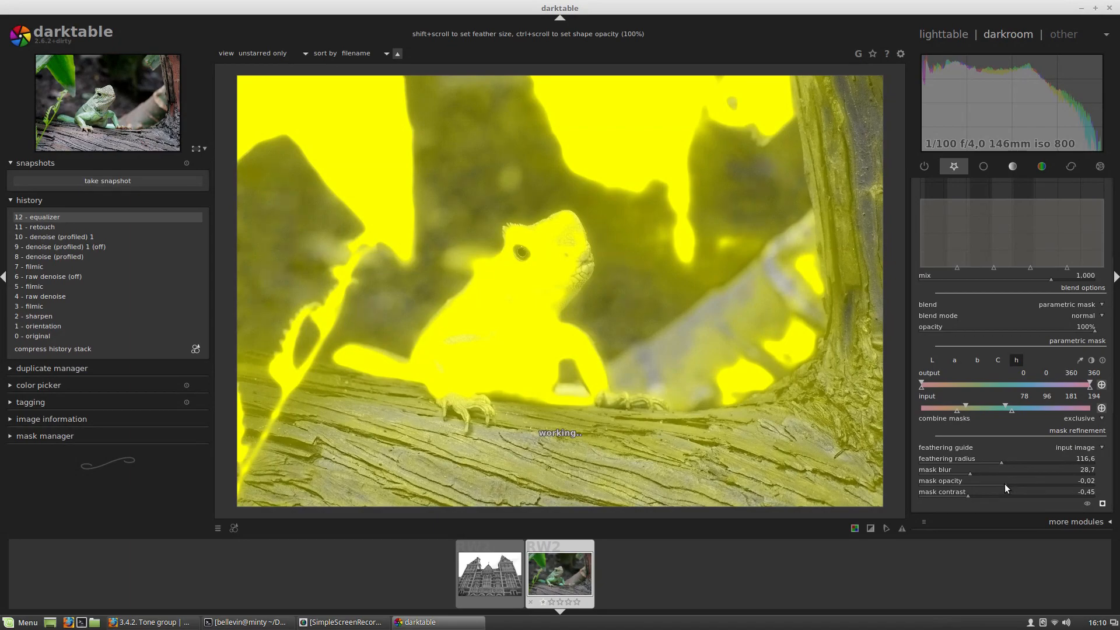
click(1023, 482)
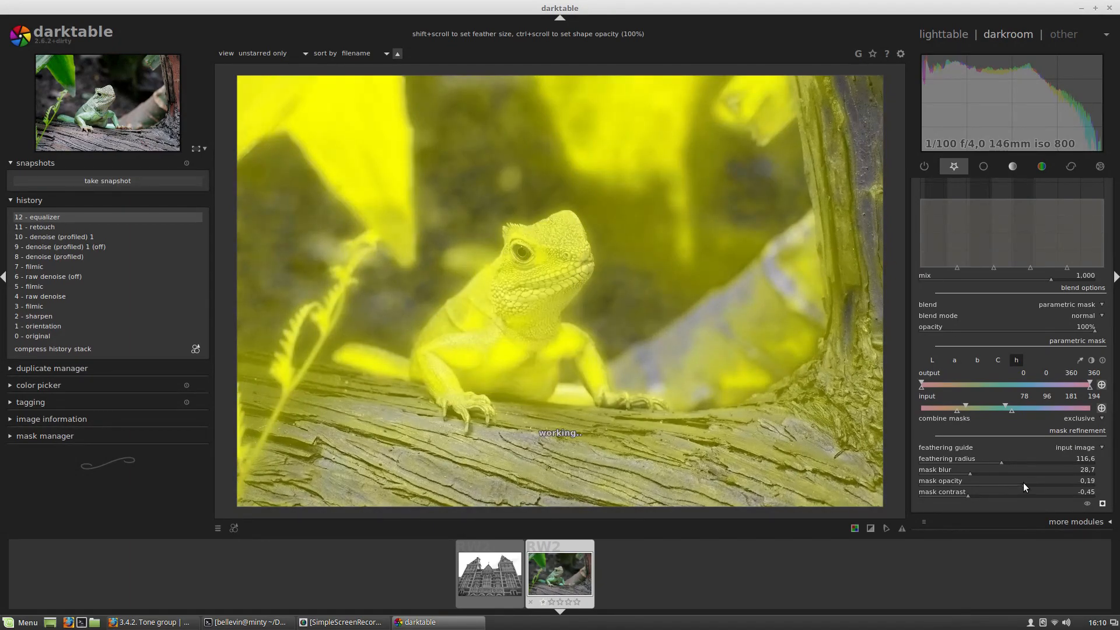
click(1035, 484)
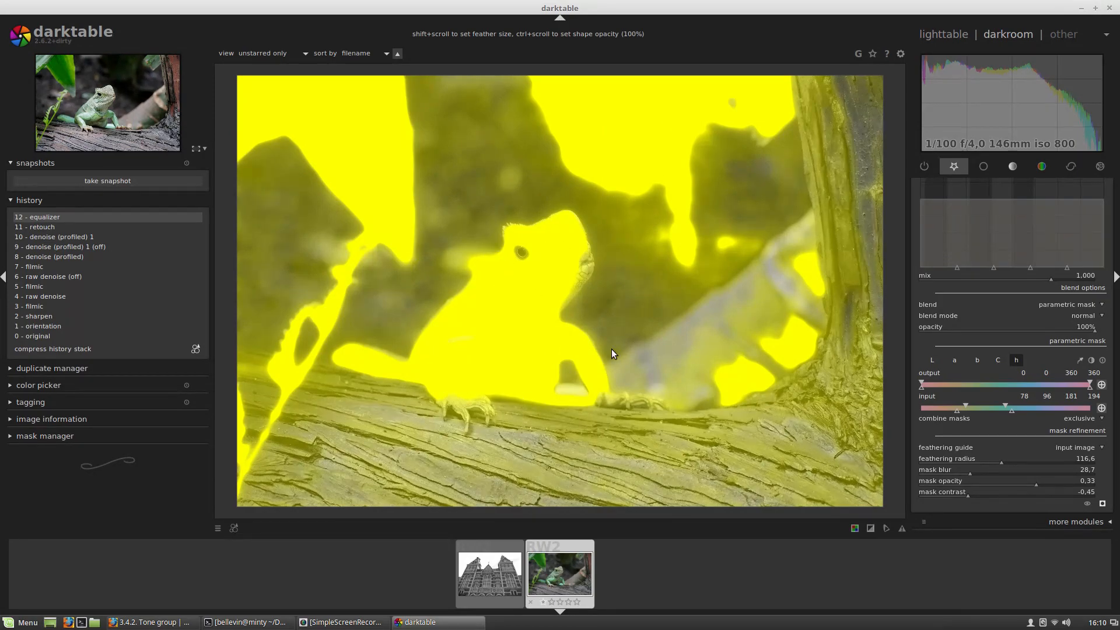
click(1102, 505)
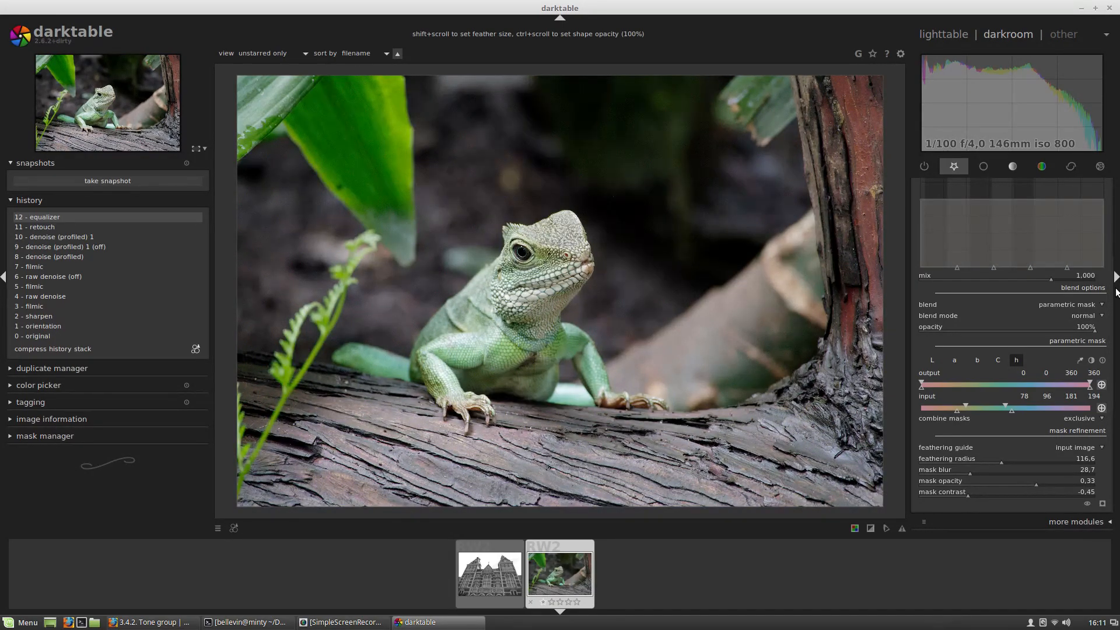
Raise the equalizer's luma curve with a wide radius, strongest toward the fine details, to add contrast within the mask
scroll(1111, 227, up, 5)
scroll(1068, 330, down, 11)
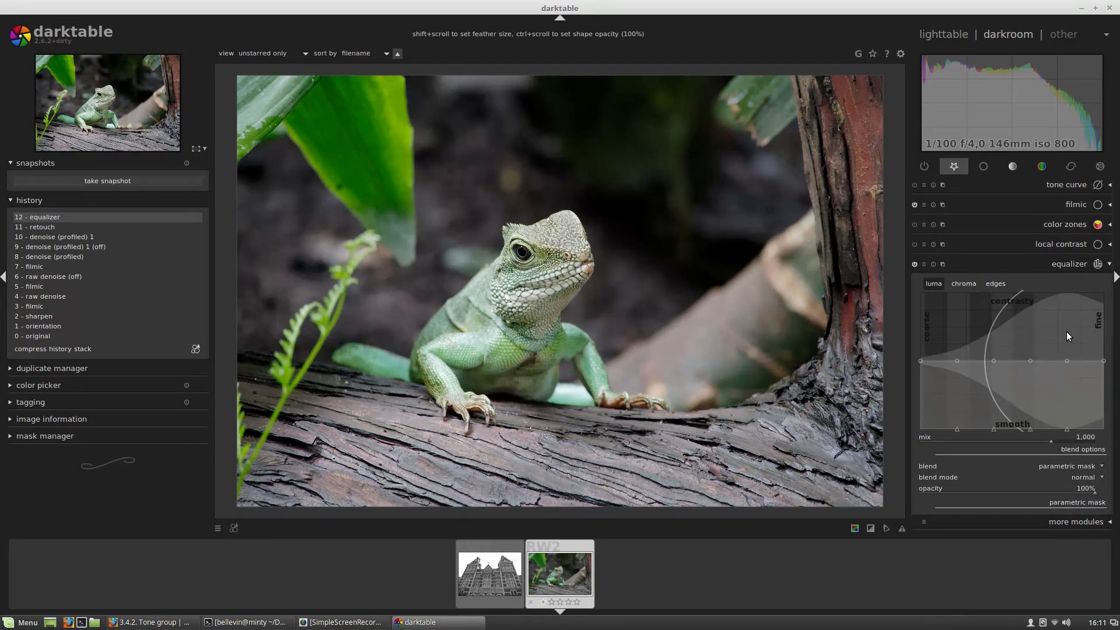
drag(1053, 360, 1054, 344)
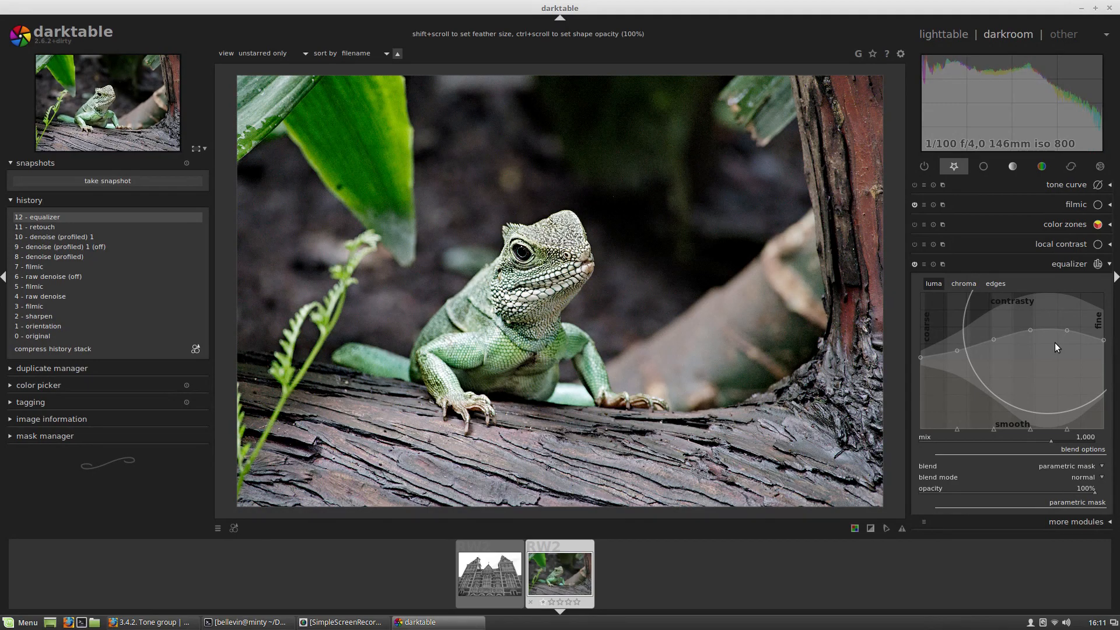
scroll(1055, 346, up, 8)
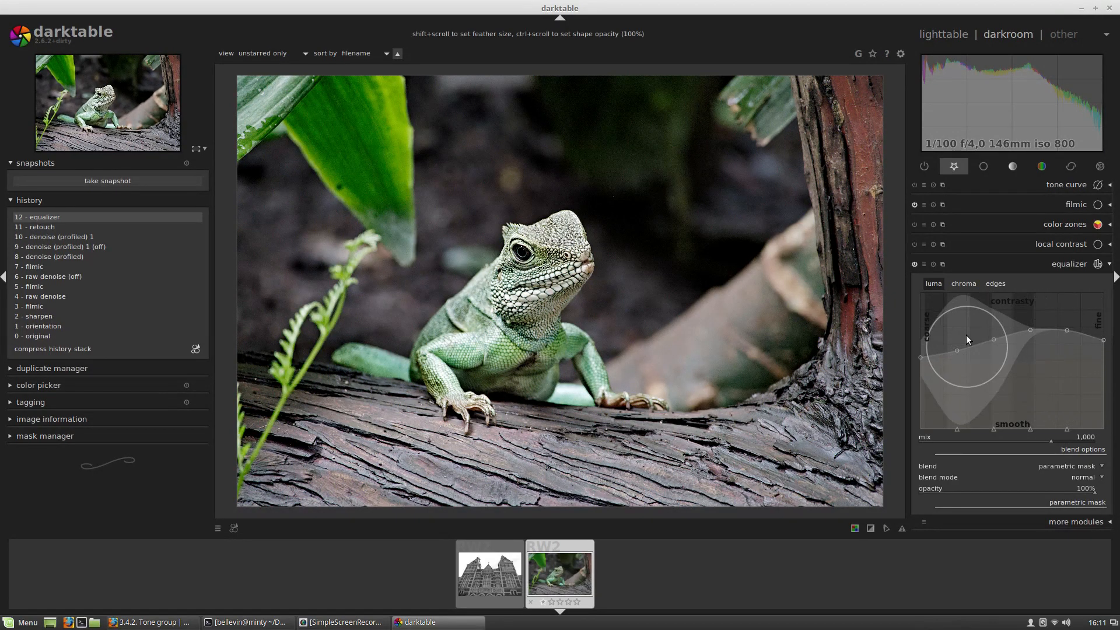
Take a snapshot of the masked equalizer result and turn the module's blending off
scroll(1114, 276, down, 3)
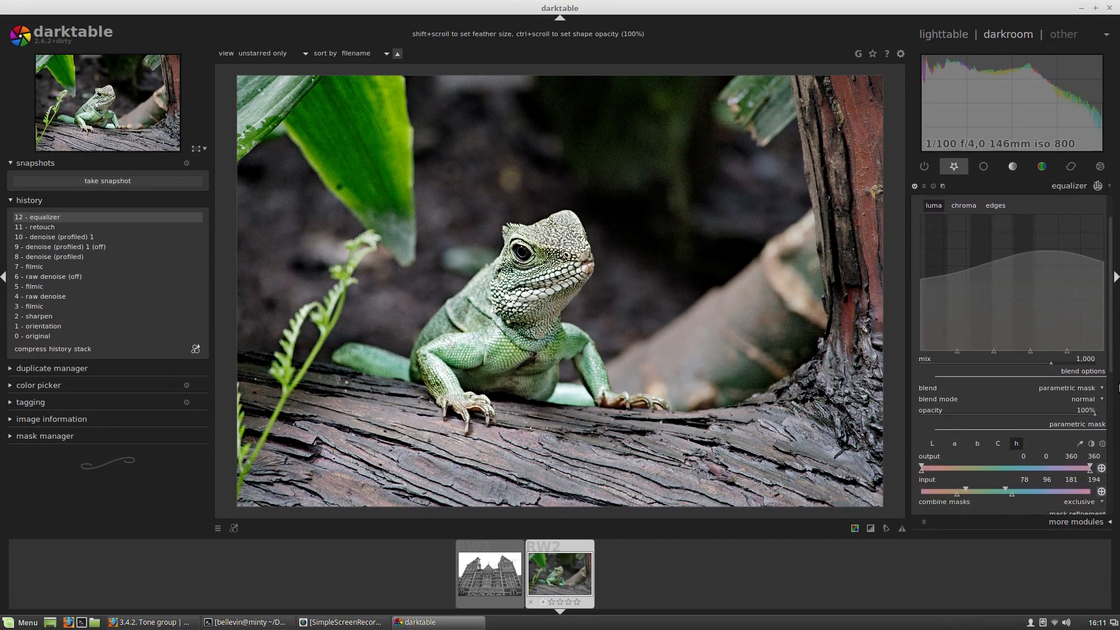
scroll(1114, 275, down, 1)
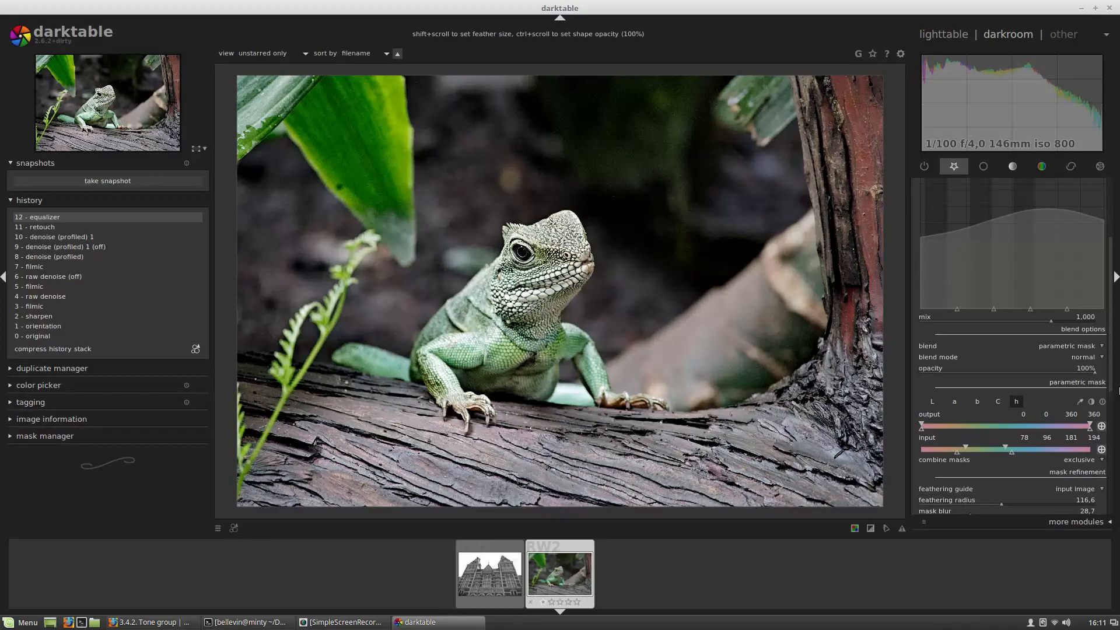
click(127, 181)
click(1083, 363)
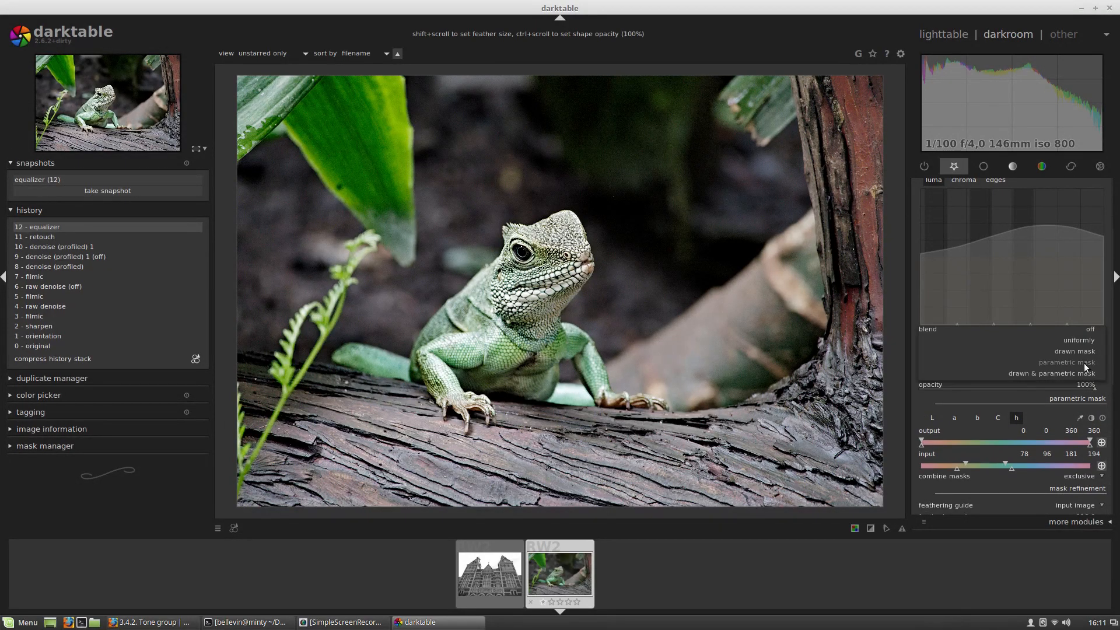
click(1089, 331)
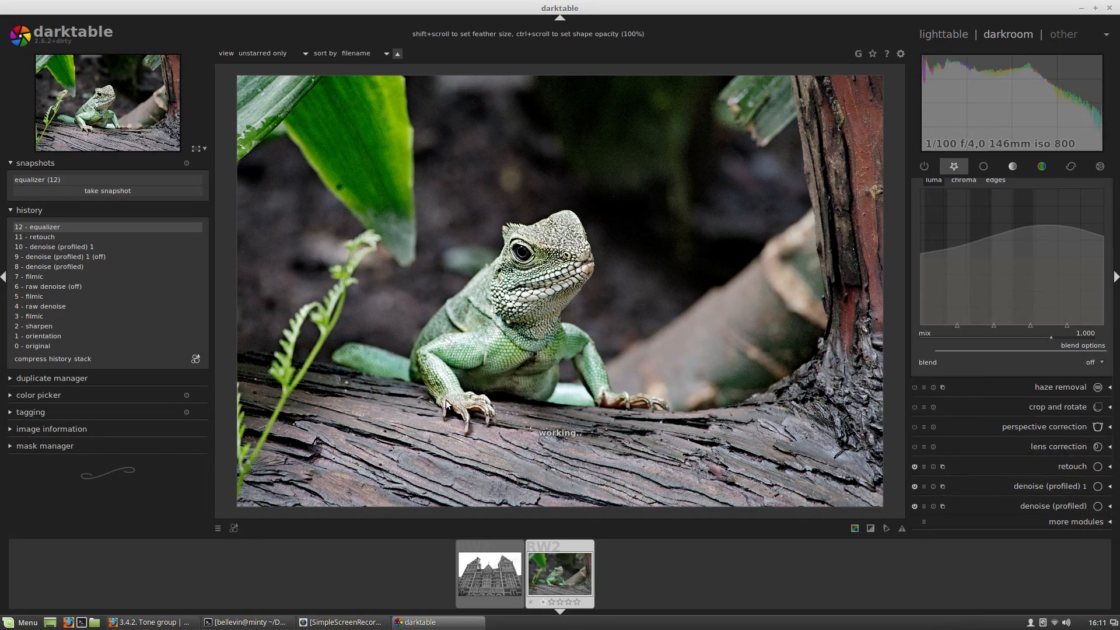
Compare the masked snapshot with the unmasked equalizer by sweeping the split line across the log, background and lizard
click(143, 180)
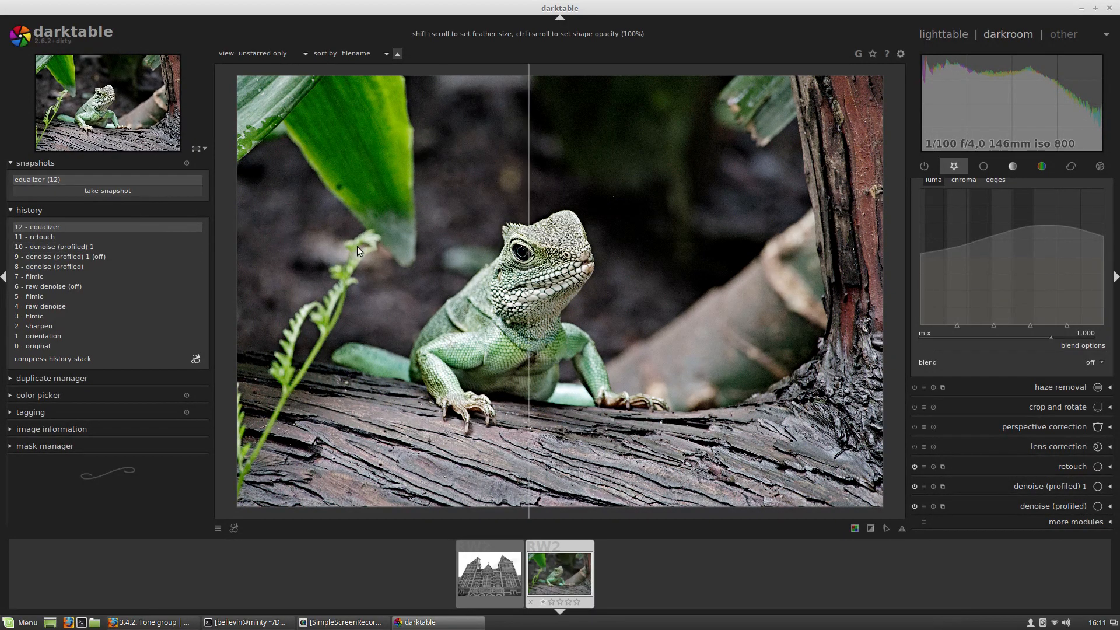
drag(509, 224, 716, 274)
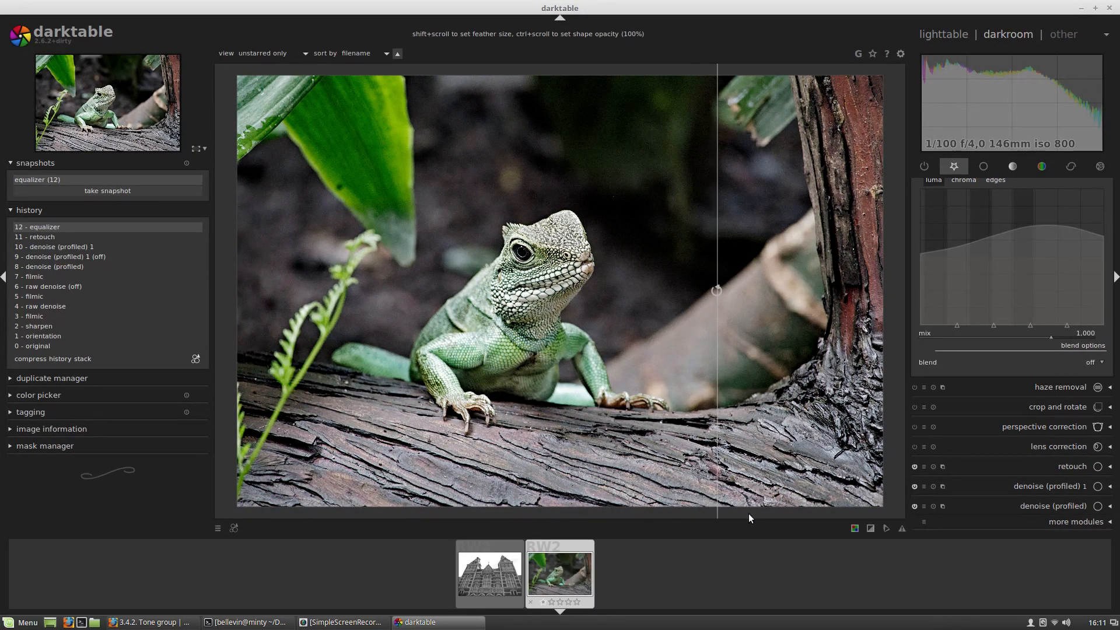
drag(713, 398, 732, 320)
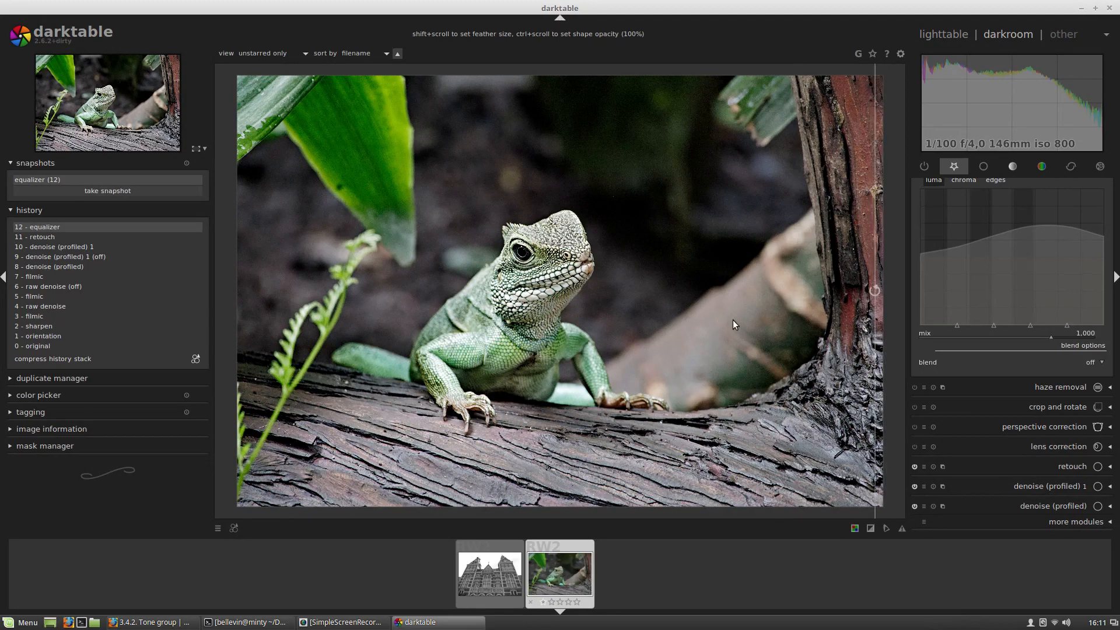
drag(836, 334, 704, 328)
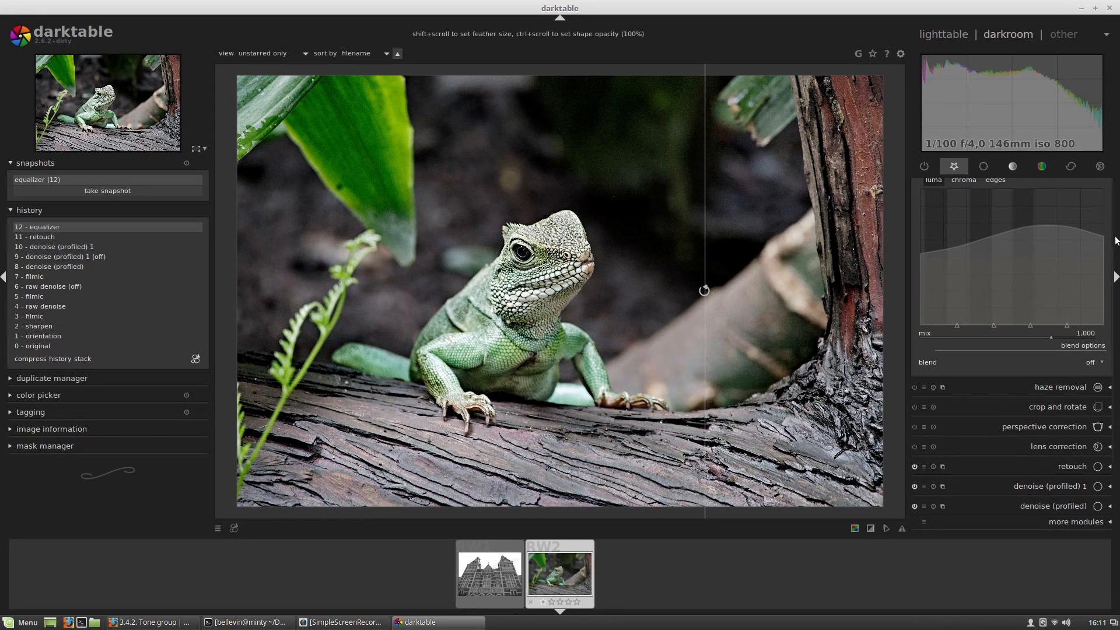
drag(573, 180, 313, 280)
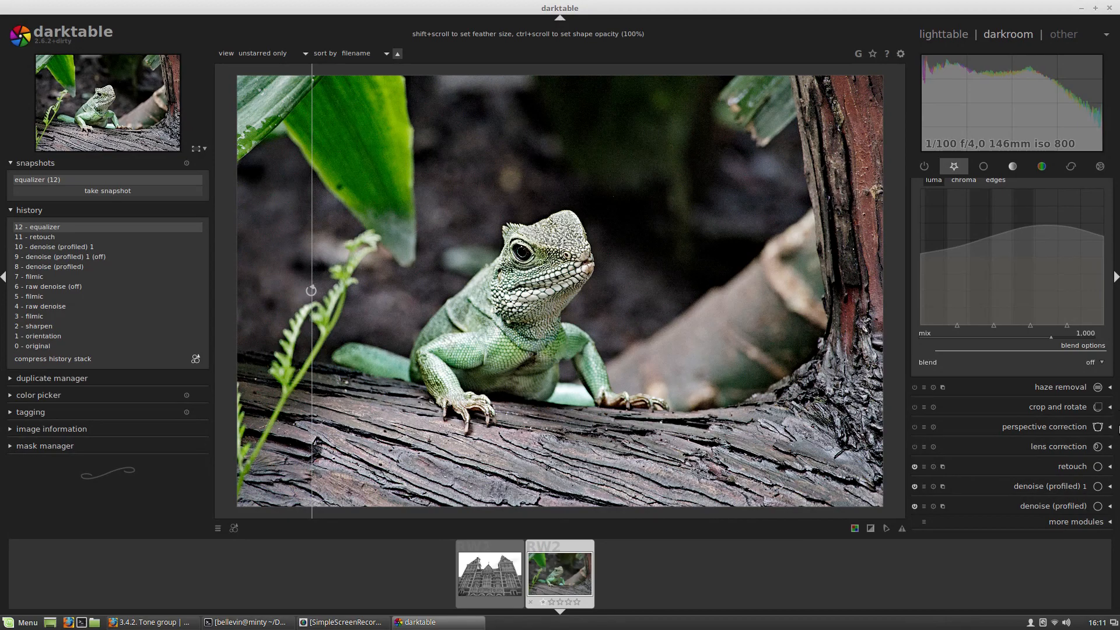
End the snapshot comparison and recheck the equalizer's blend option, leaving the module collapsed
scroll(1087, 300, up, 3)
click(1061, 261)
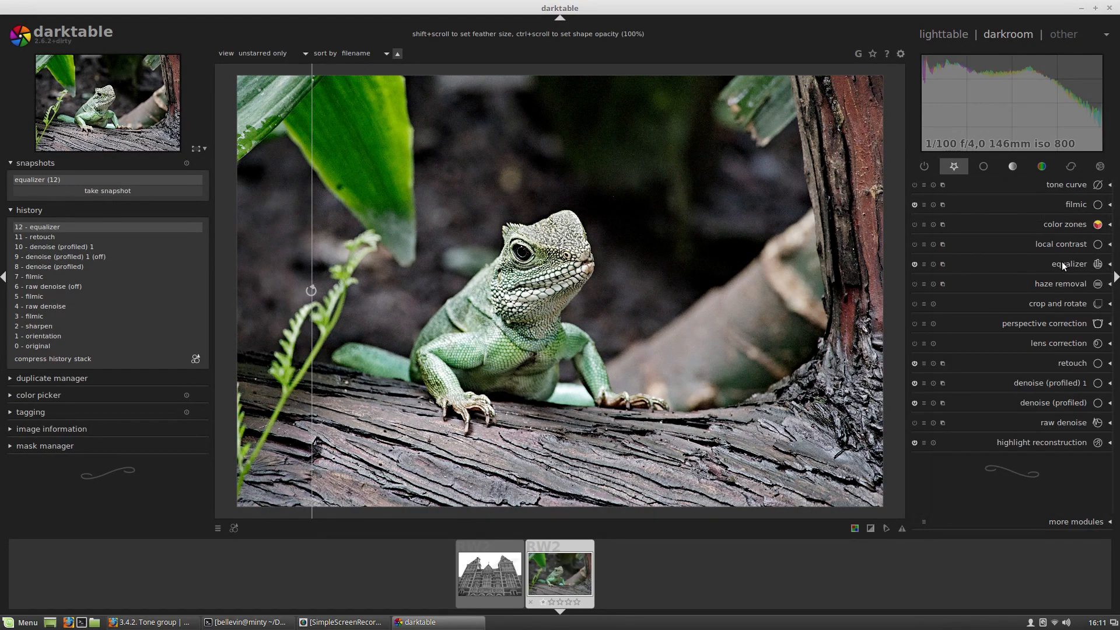
click(192, 181)
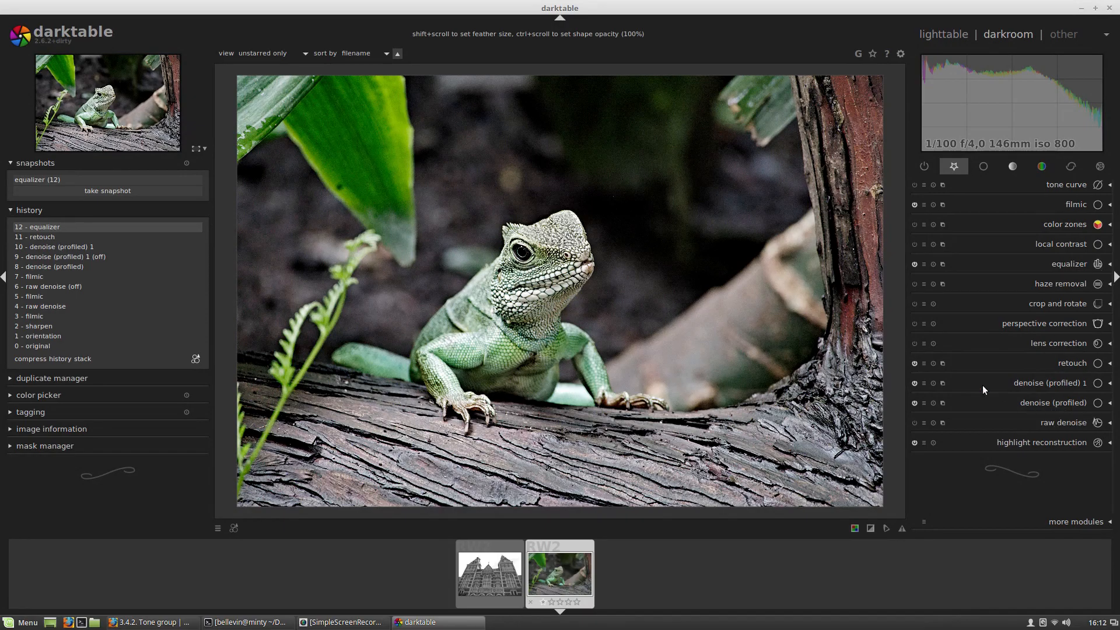
click(1040, 264)
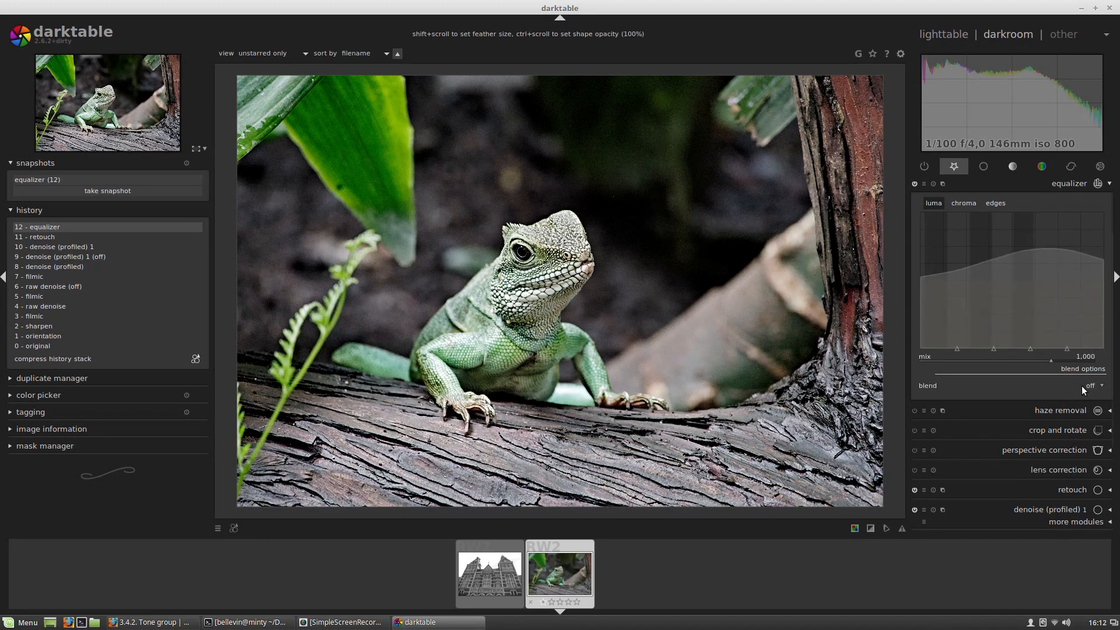
click(1042, 186)
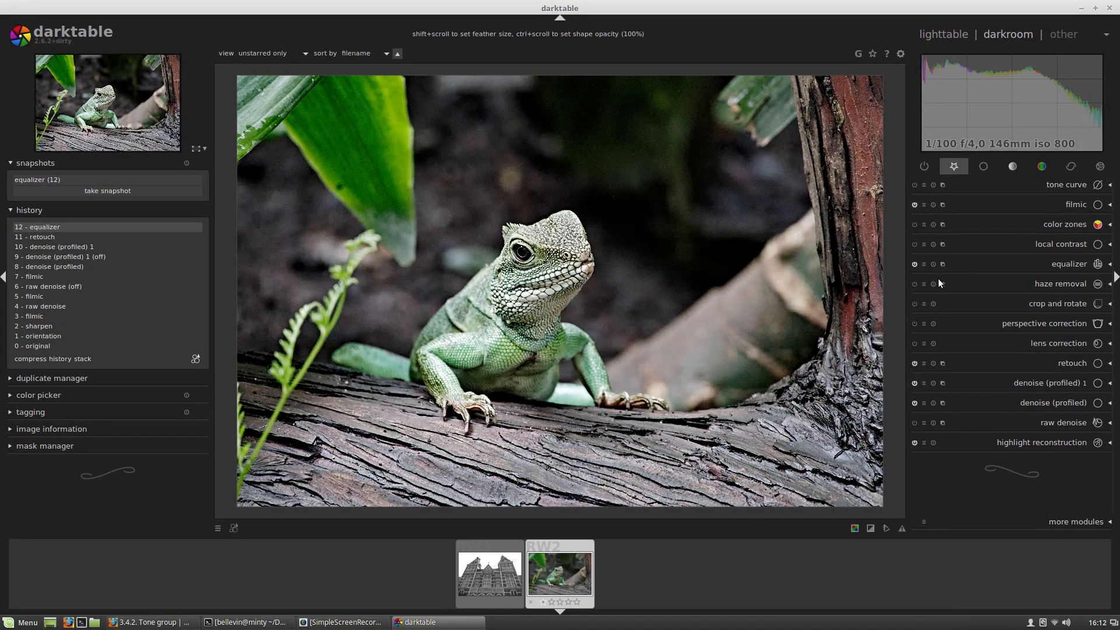